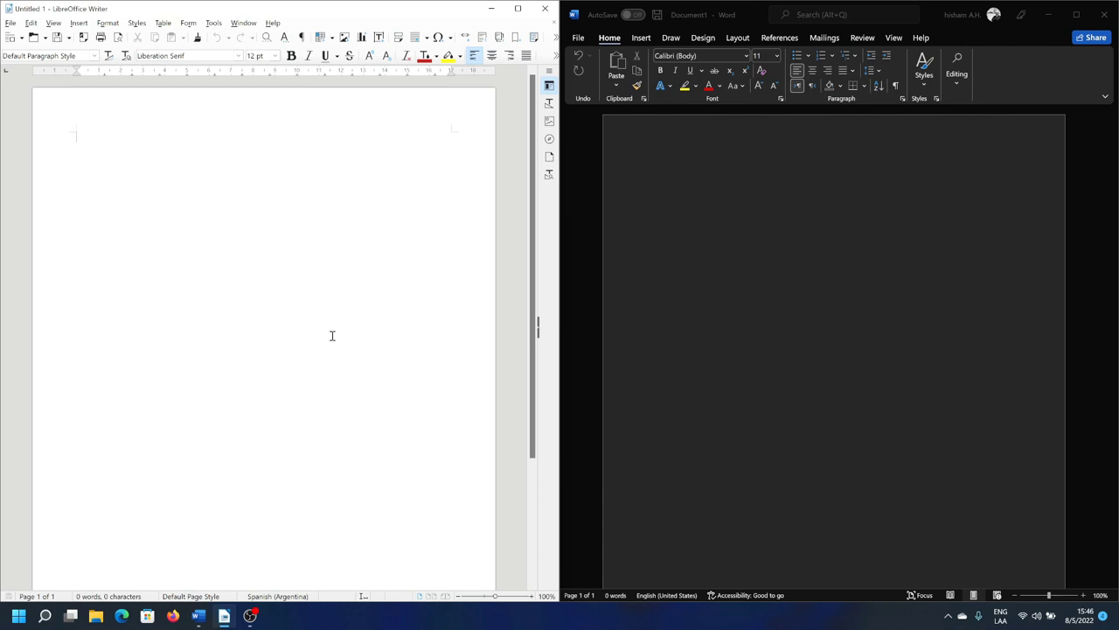
Step: Switch LibreOffice to the Tabbed user interface and apply it to all modules
{"action": "left_click", "coordinate": [56, 23]}
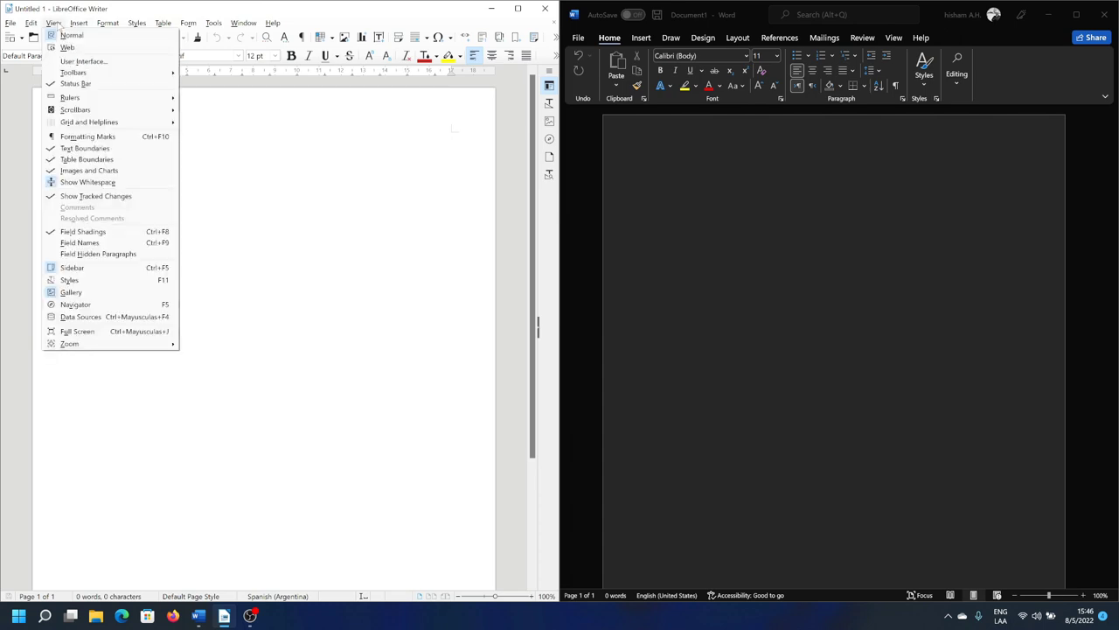
{"action": "left_click", "coordinate": [83, 62]}
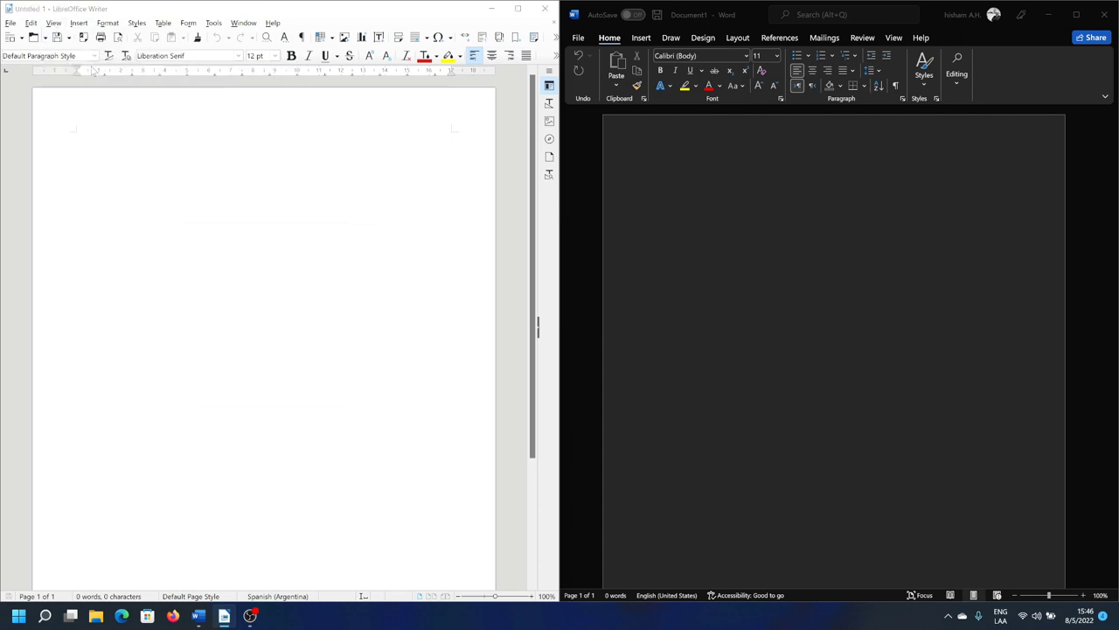
{"action": "left_click", "coordinate": [197, 280]}
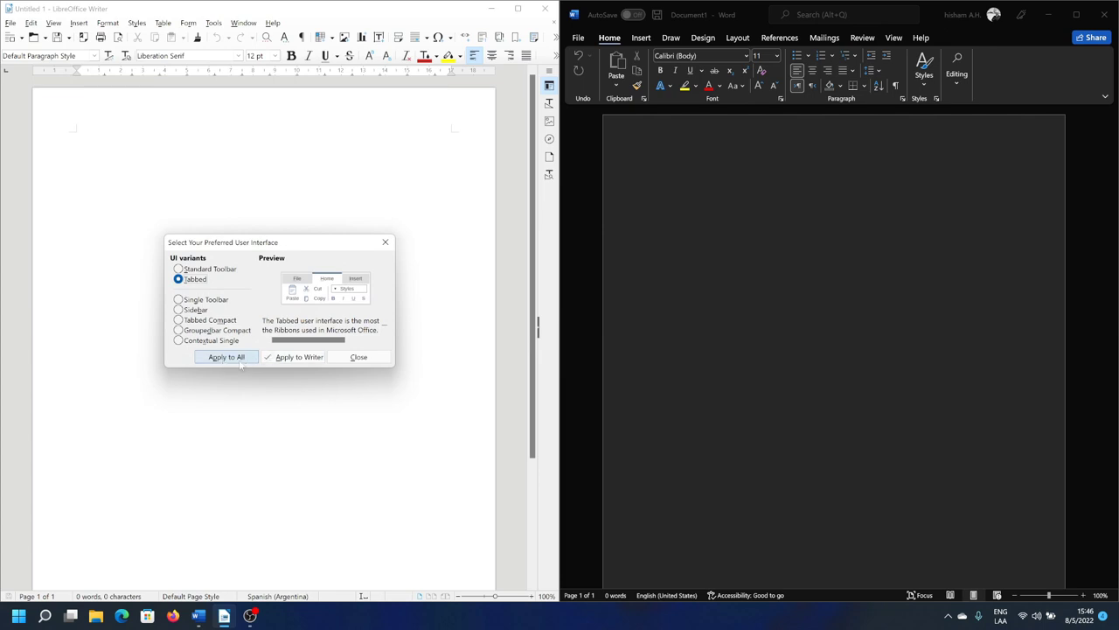
{"action": "left_click", "coordinate": [227, 356]}
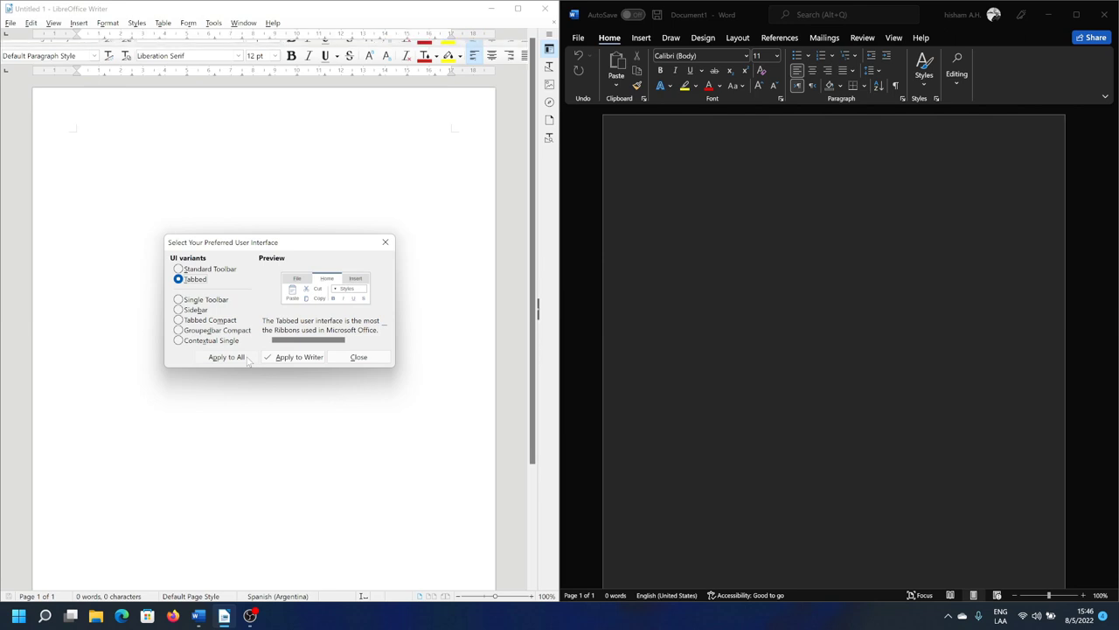
{"action": "left_click", "coordinate": [359, 356]}
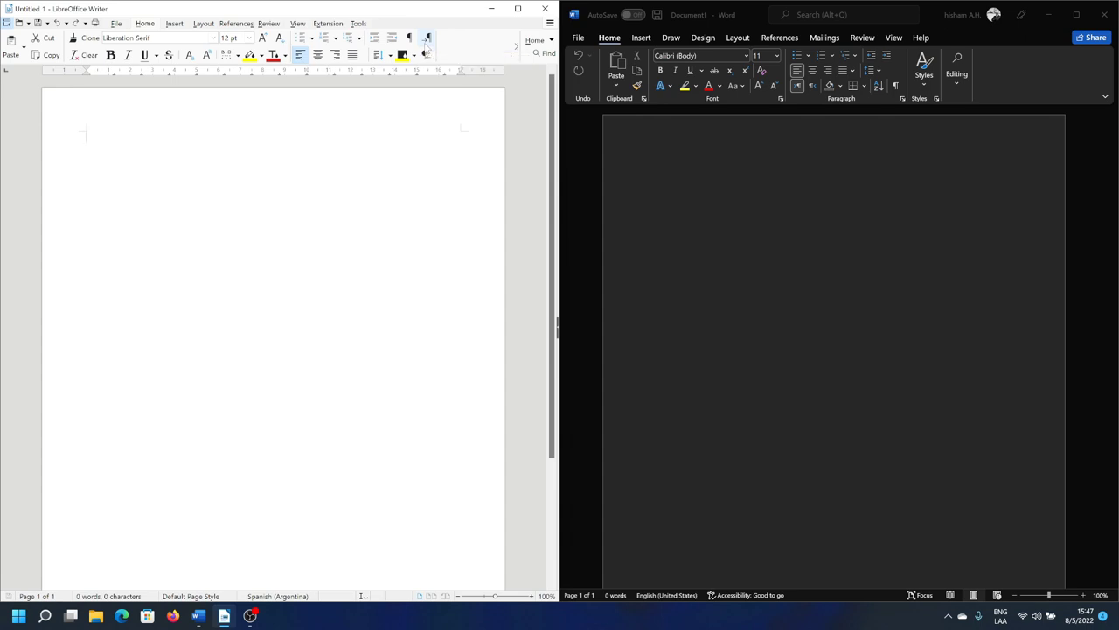
Step: Make the empty Writer paragraph right-to-left and bring up LibreOffice's main menu
{"action": "left_click", "coordinate": [427, 54]}
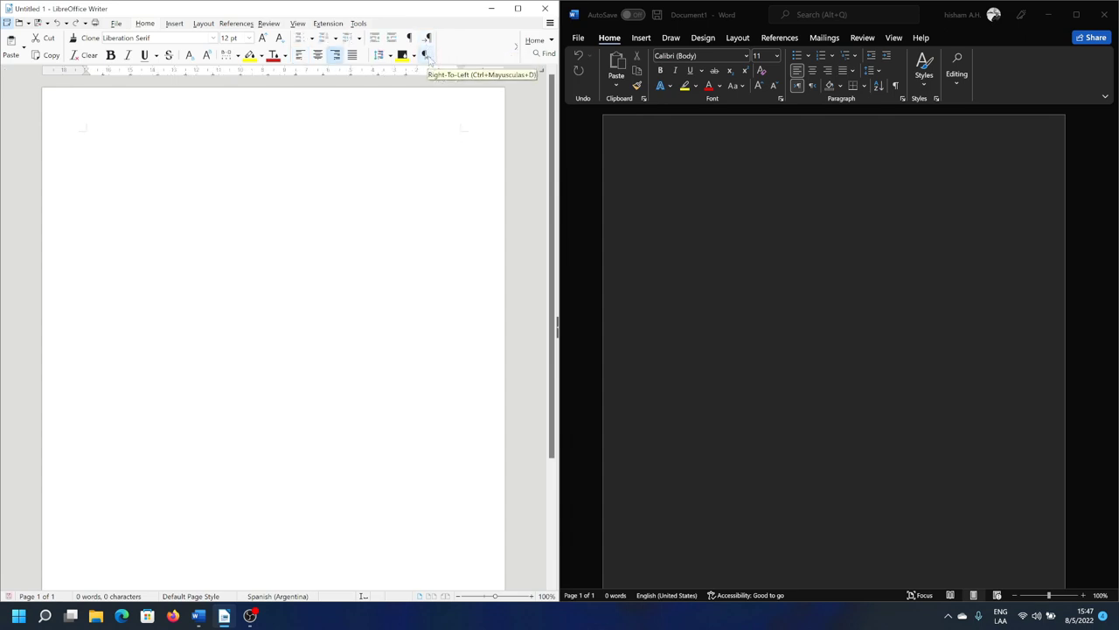
{"action": "left_click", "coordinate": [815, 98]}
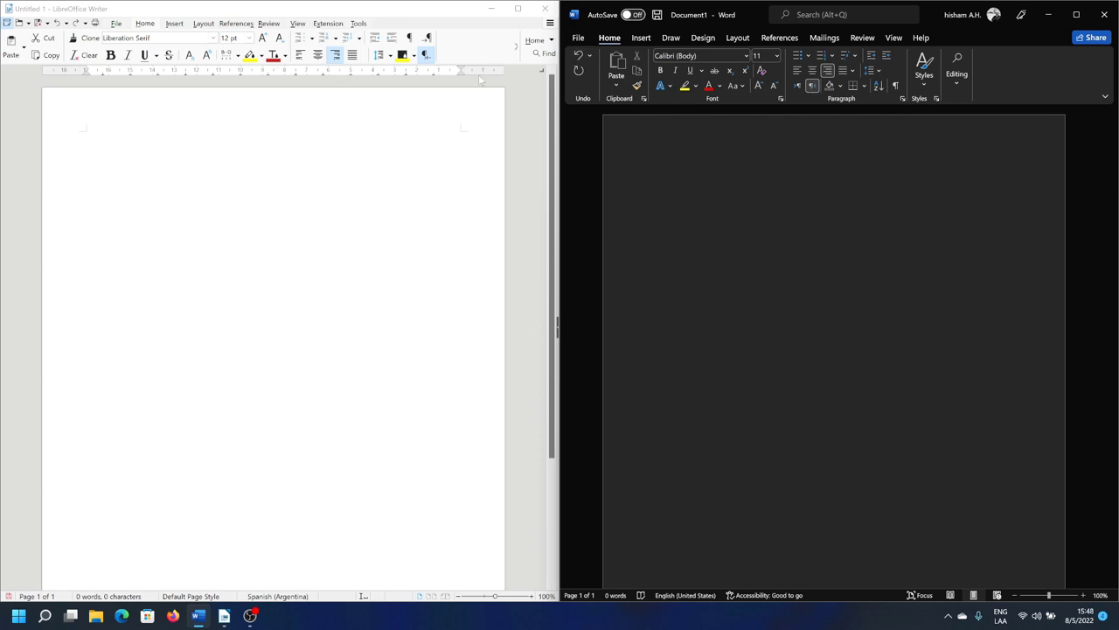
{"action": "left_click", "coordinate": [550, 23]}
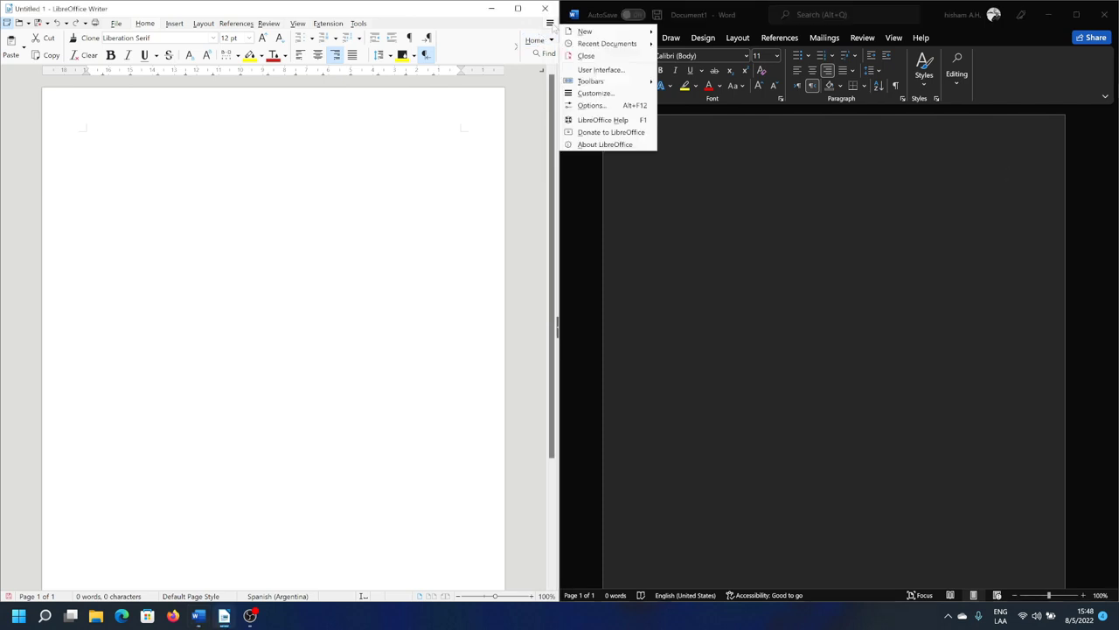
{"action": "left_click", "coordinate": [590, 105]}
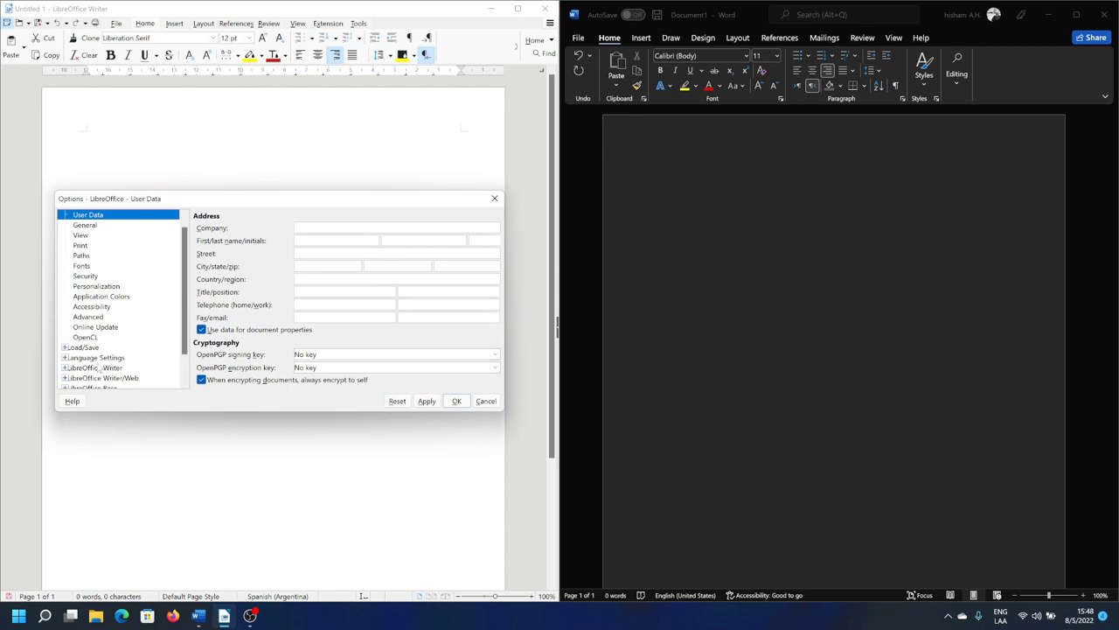
{"action": "left_click", "coordinate": [65, 357]}
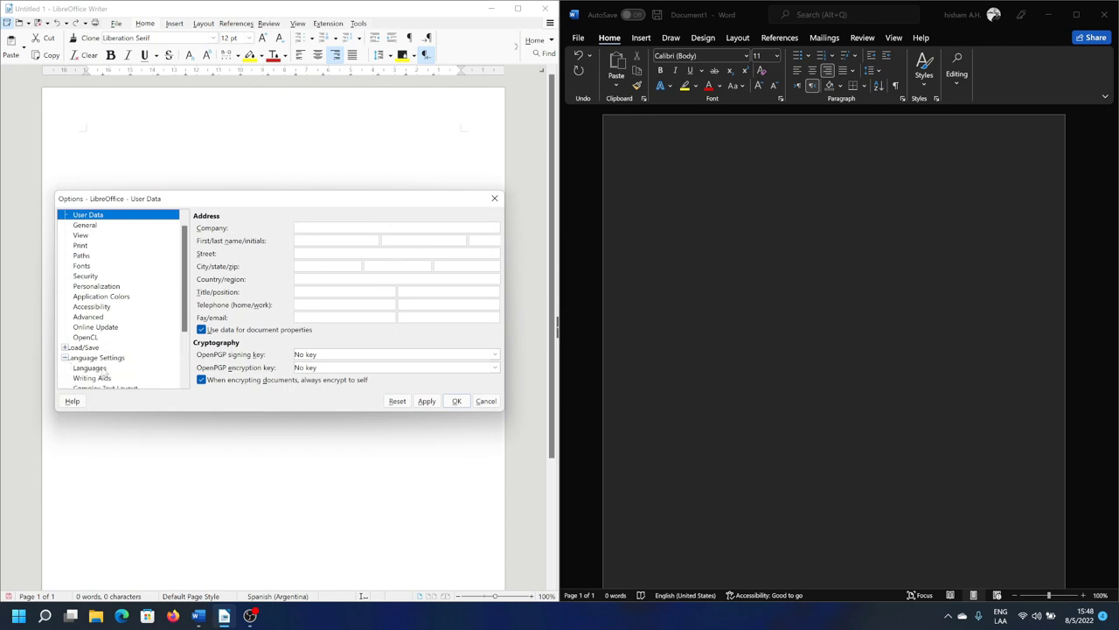
{"action": "left_click", "coordinate": [96, 367]}
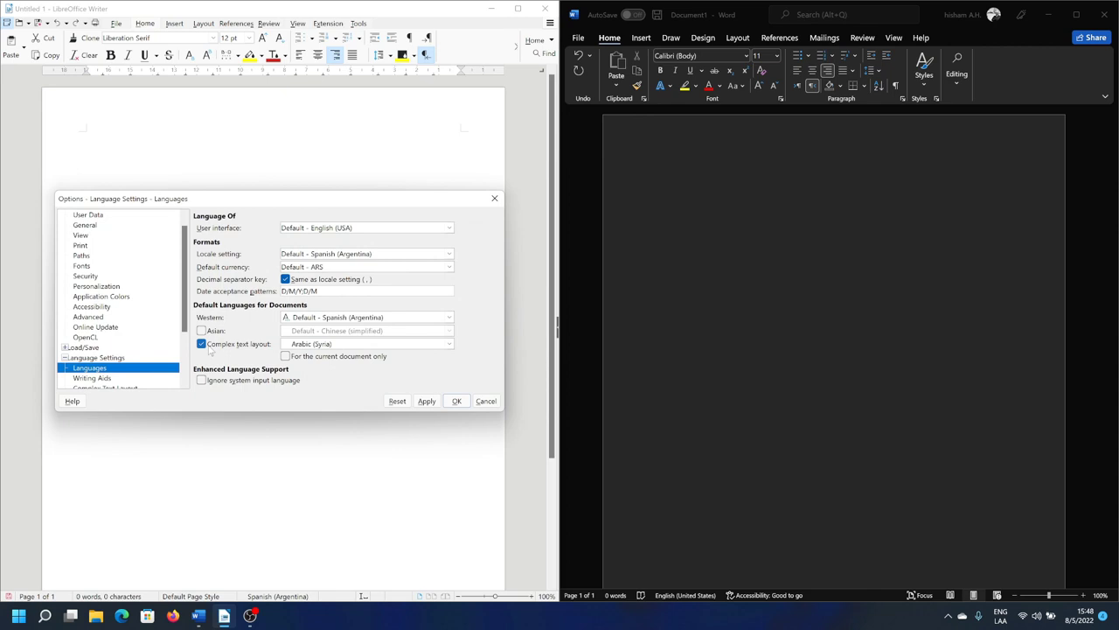
{"action": "left_click", "coordinate": [315, 345]}
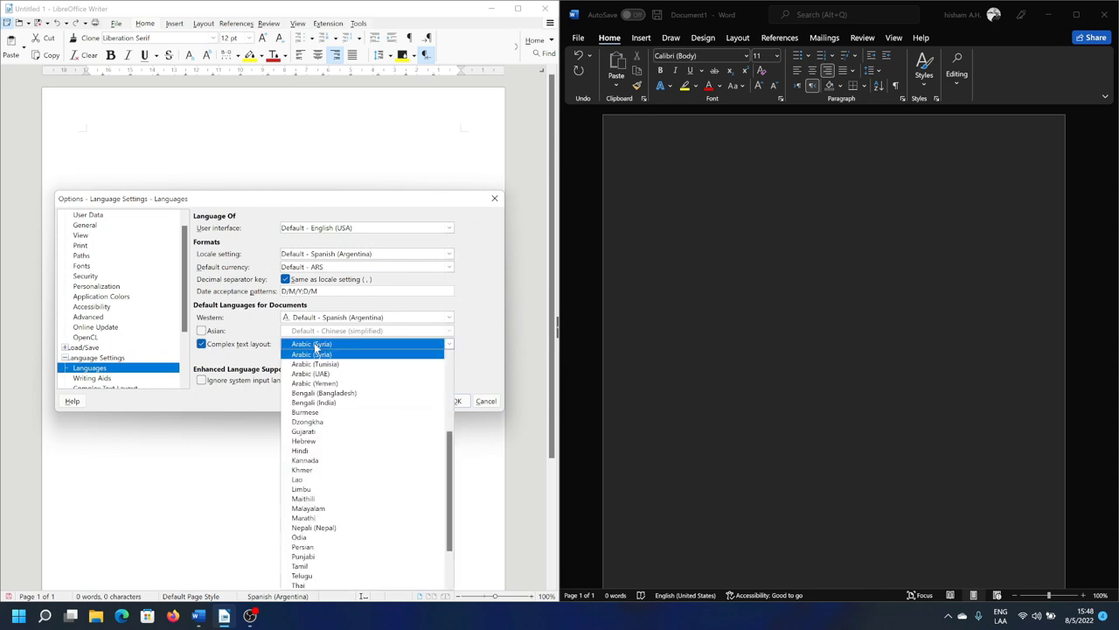
{"action": "left_click", "coordinate": [315, 345]}
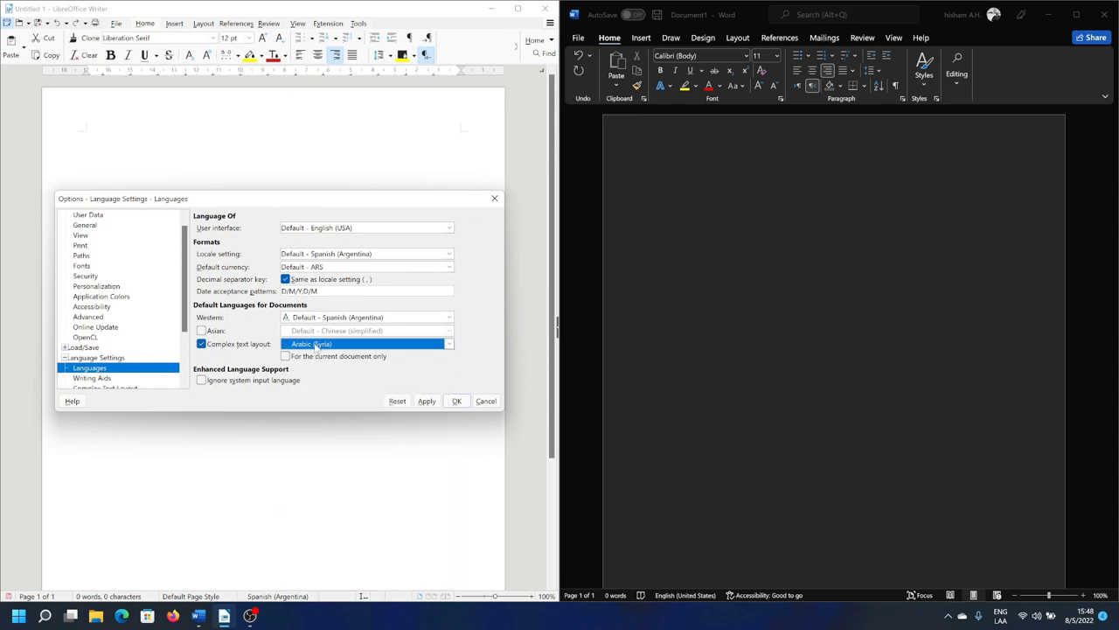
{"action": "left_click", "coordinate": [202, 346]}
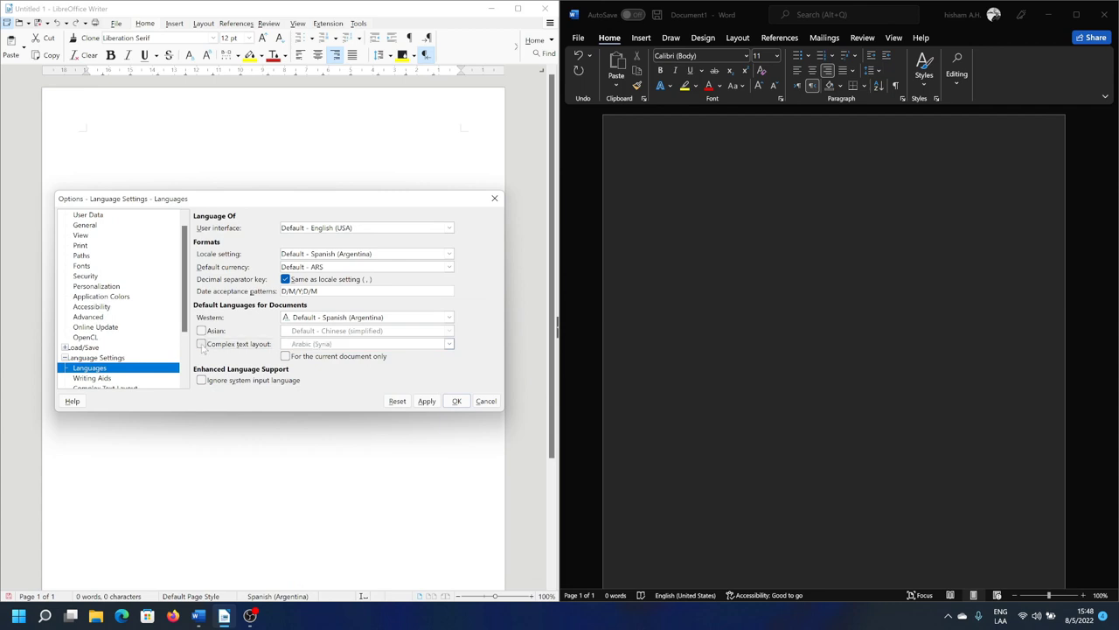
{"action": "left_click", "coordinate": [202, 345]}
{"action": "left_click", "coordinate": [299, 345]}
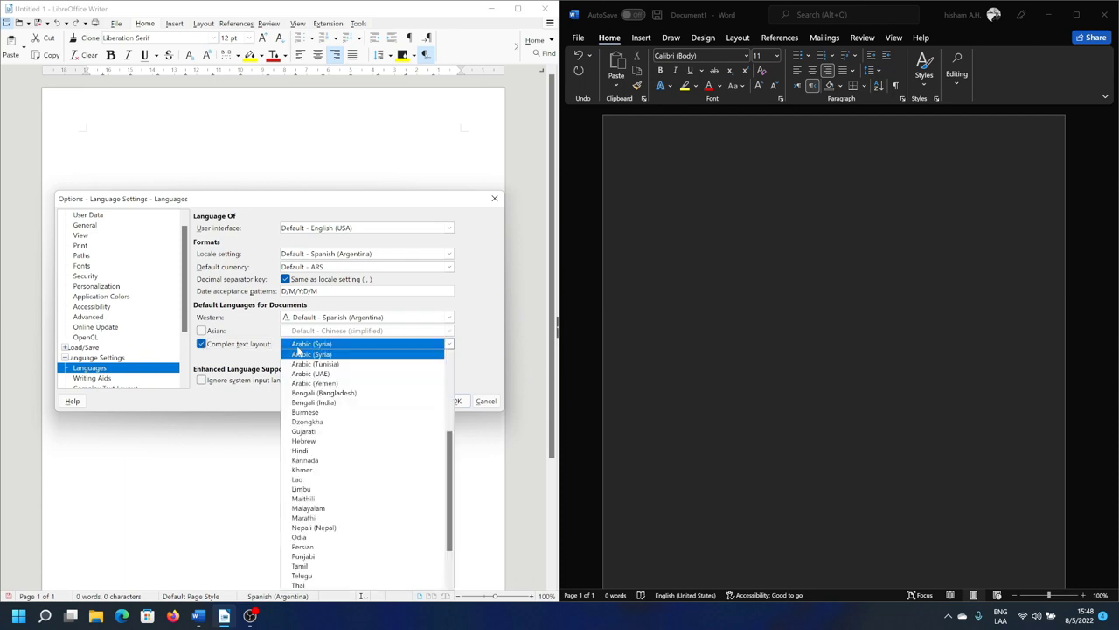
{"action": "left_click", "coordinate": [299, 350]}
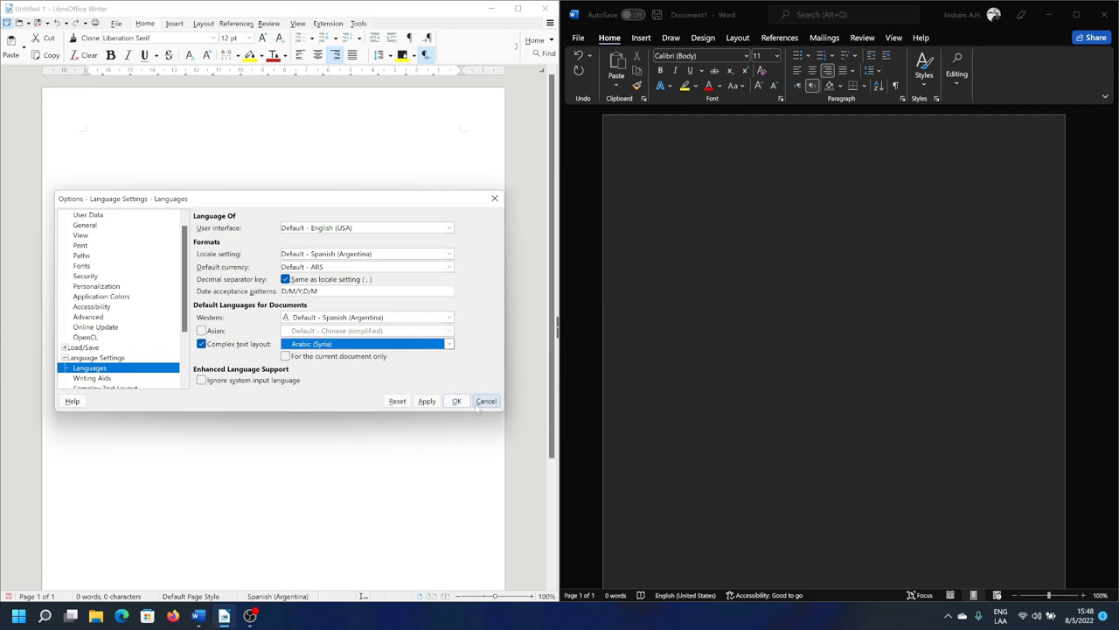
{"action": "left_click", "coordinate": [456, 401]}
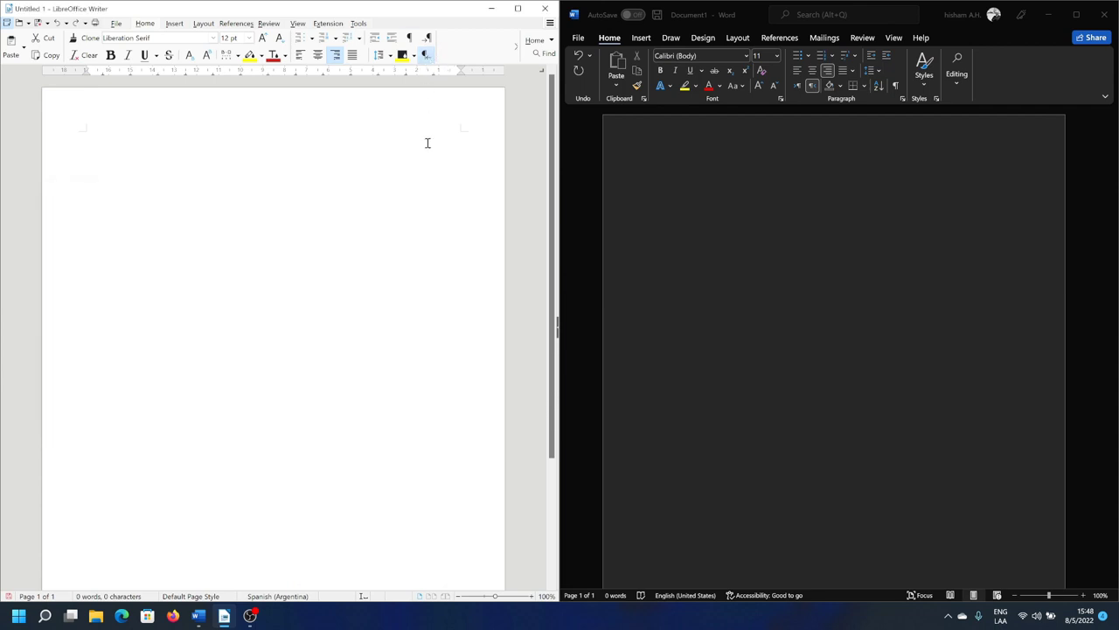
{"action": "left_click", "coordinate": [810, 207]}
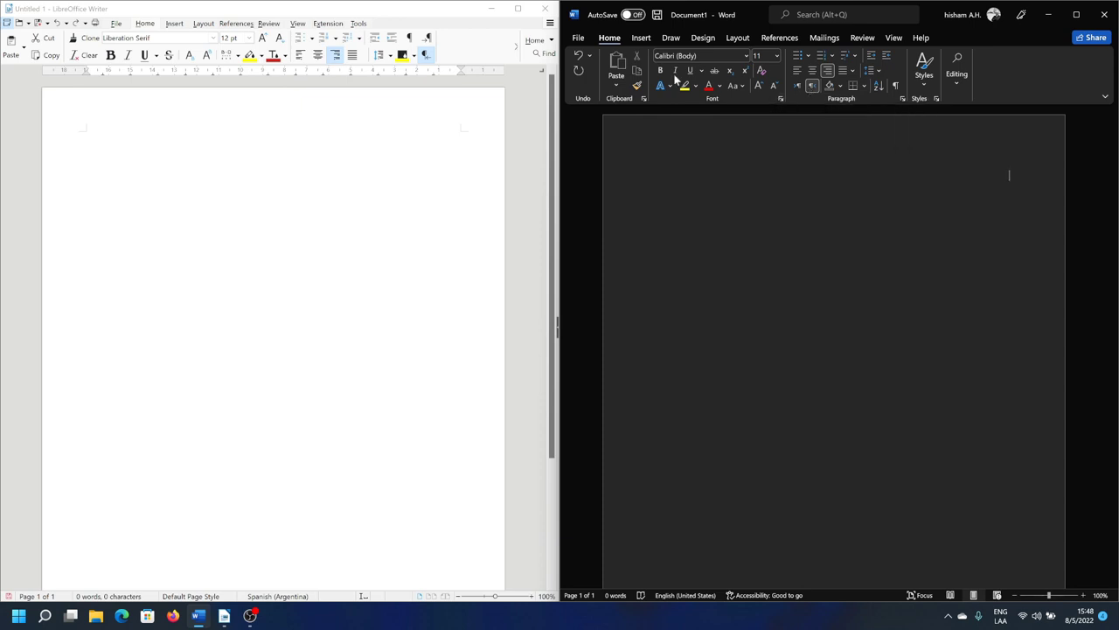
Step: Show the Insert commands in Word and then in Writer for comparison
{"action": "left_click", "coordinate": [638, 39]}
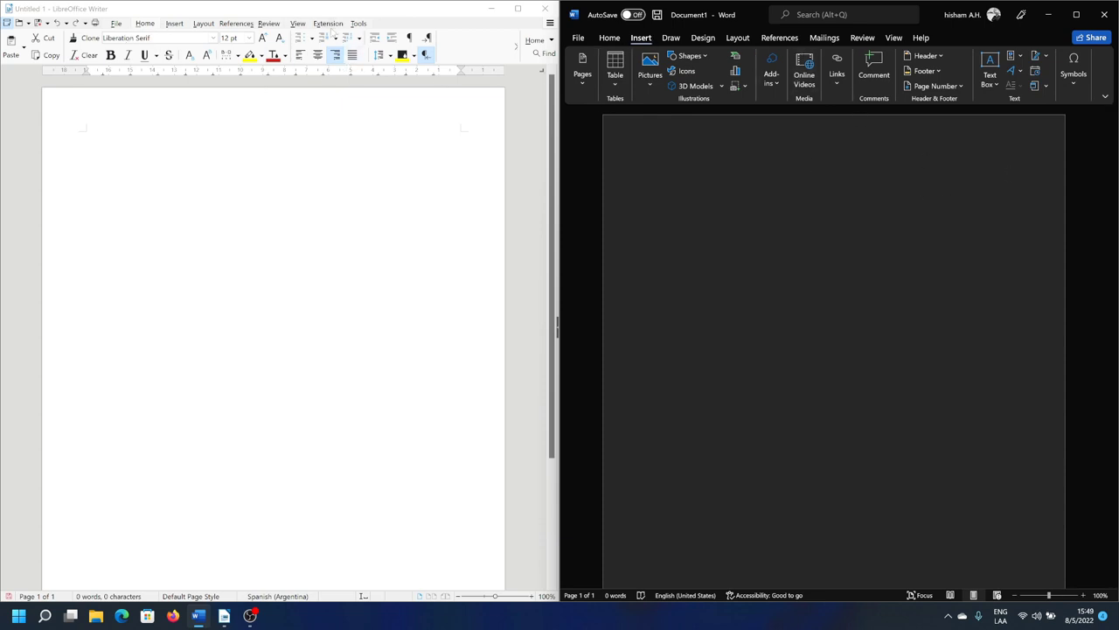
{"action": "left_click", "coordinate": [156, 30]}
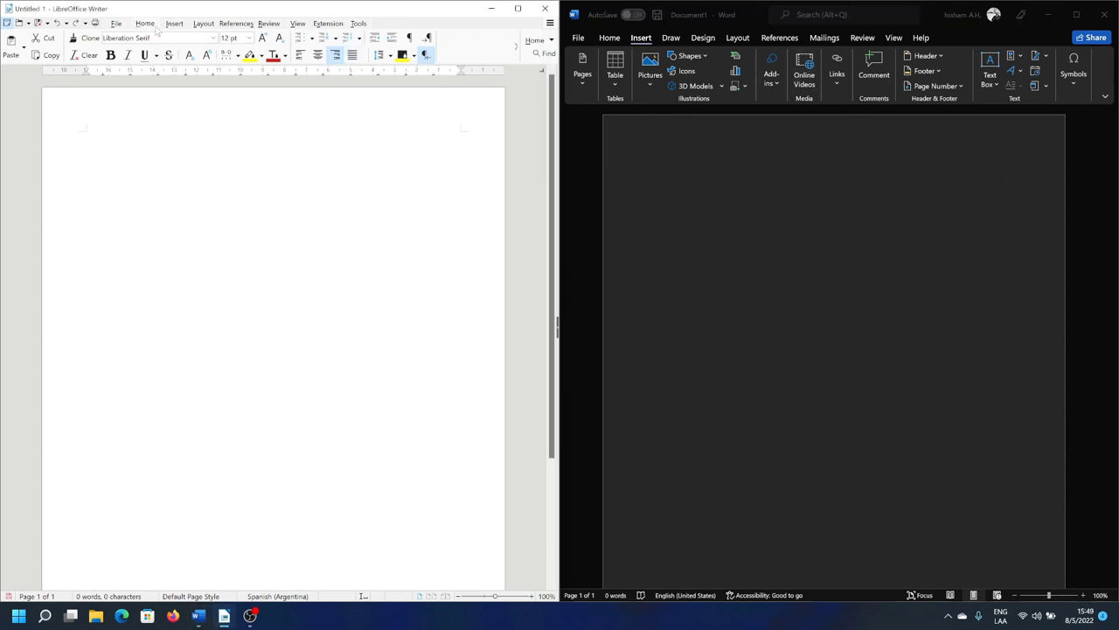
{"action": "left_click", "coordinate": [171, 25]}
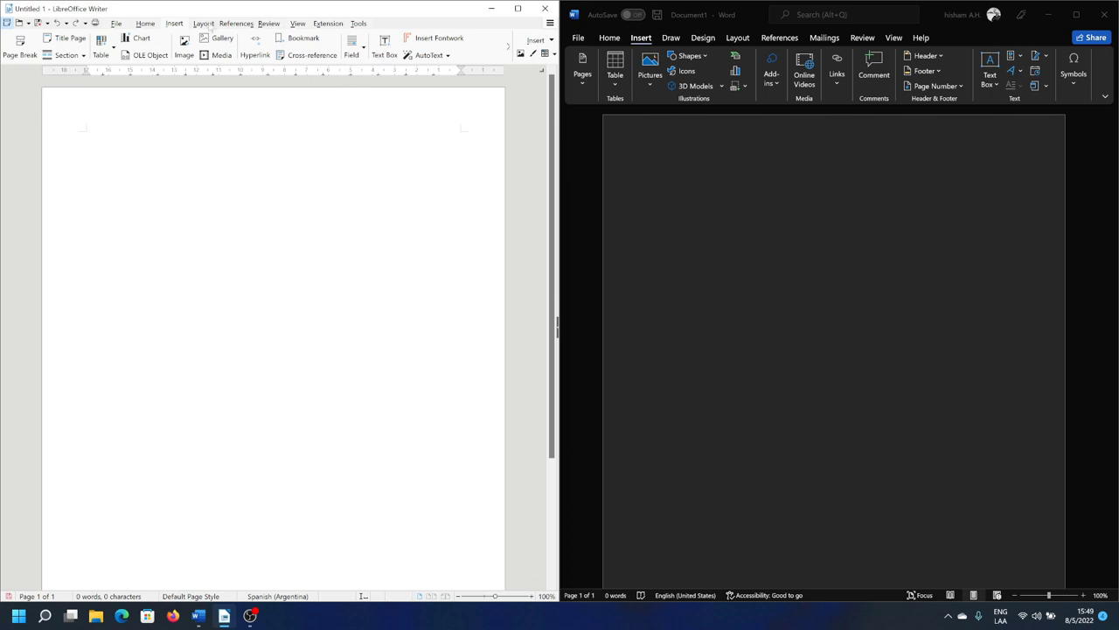
Step: Browse Writer's Layout presets for margins, orientation, page size and columns
{"action": "left_click", "coordinate": [214, 25]}
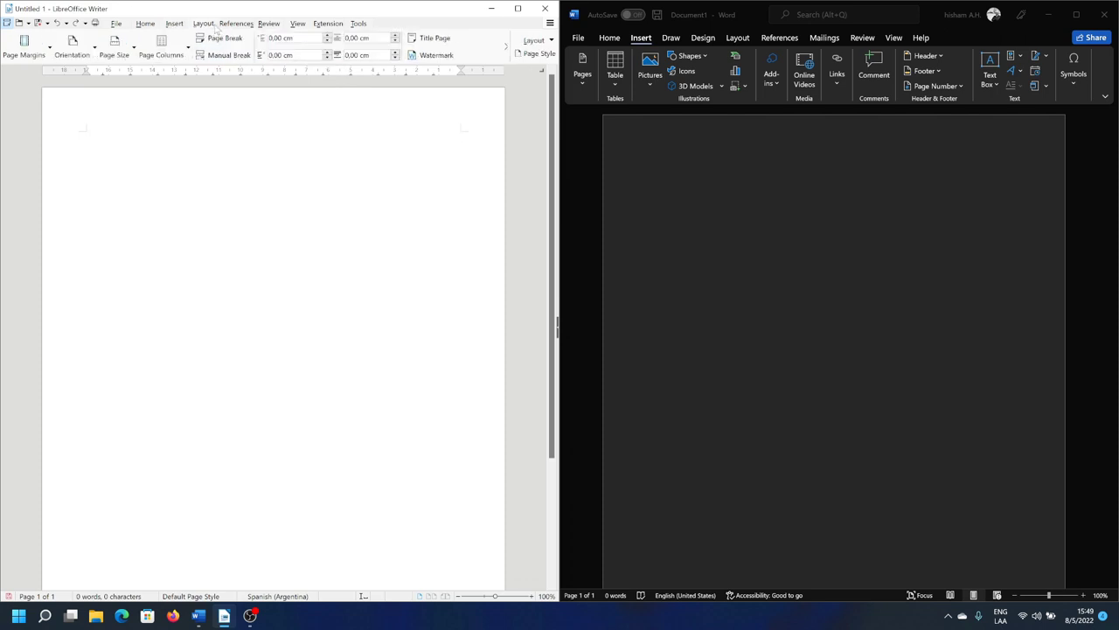
{"action": "left_click", "coordinate": [40, 56]}
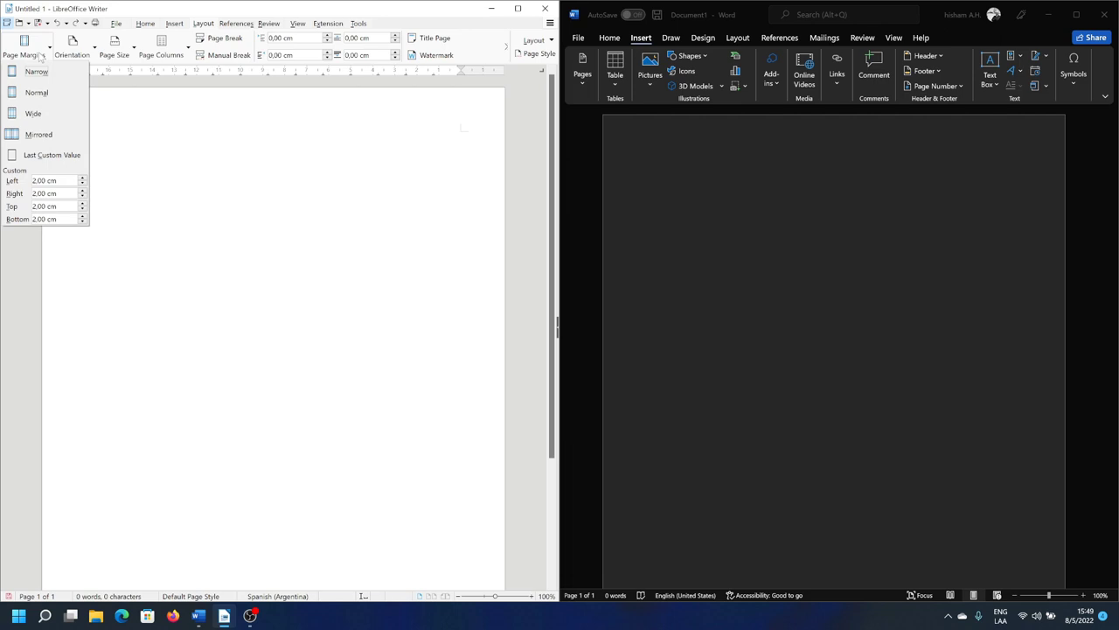
{"action": "left_click", "coordinate": [74, 56]}
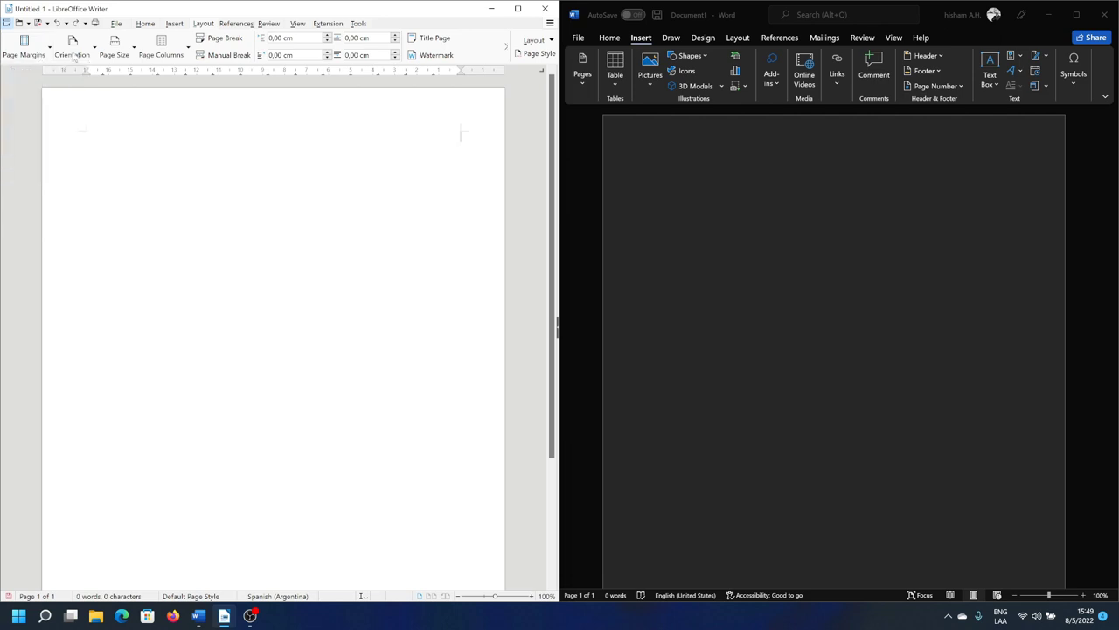
{"action": "left_click", "coordinate": [74, 56]}
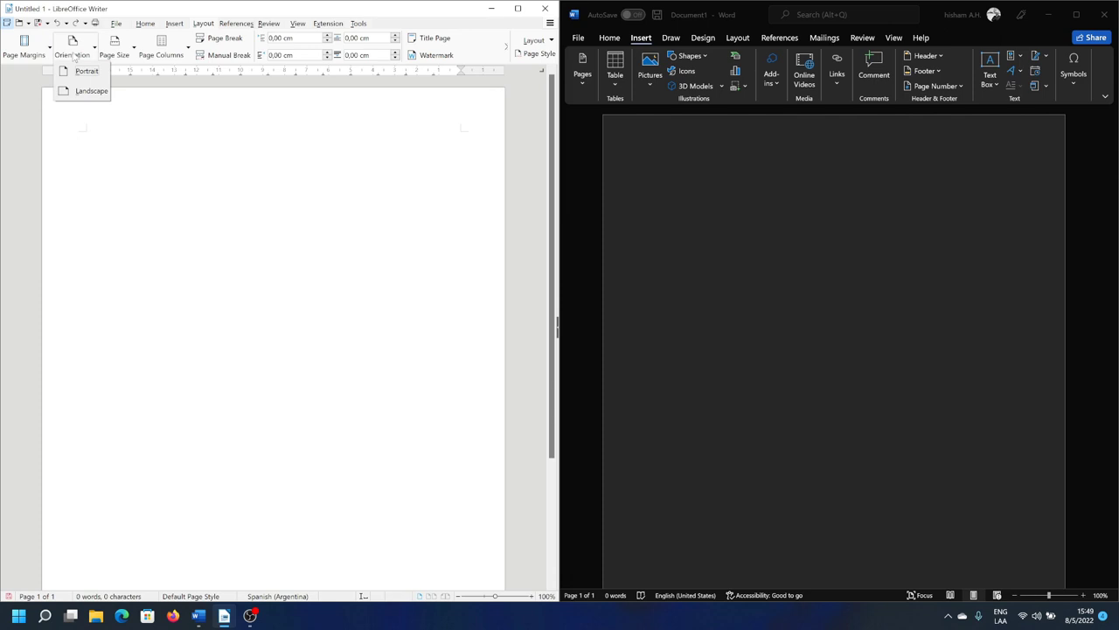
{"action": "left_click", "coordinate": [127, 50]}
{"action": "left_click", "coordinate": [128, 49]}
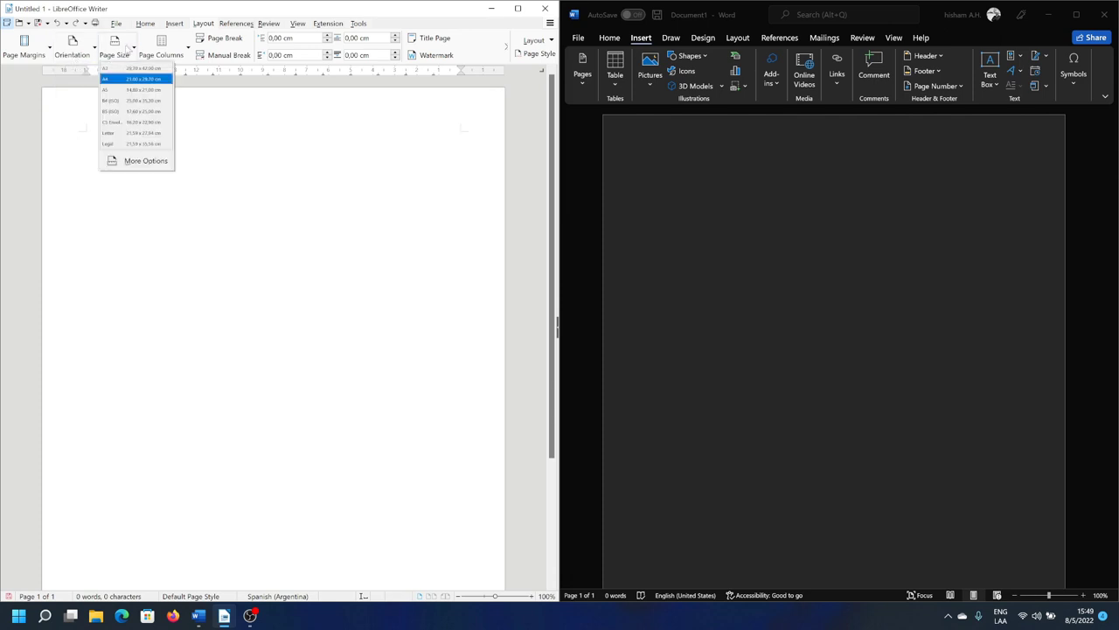
{"action": "left_click", "coordinate": [157, 55]}
{"action": "left_click", "coordinate": [158, 55]}
{"action": "left_click", "coordinate": [158, 55]}
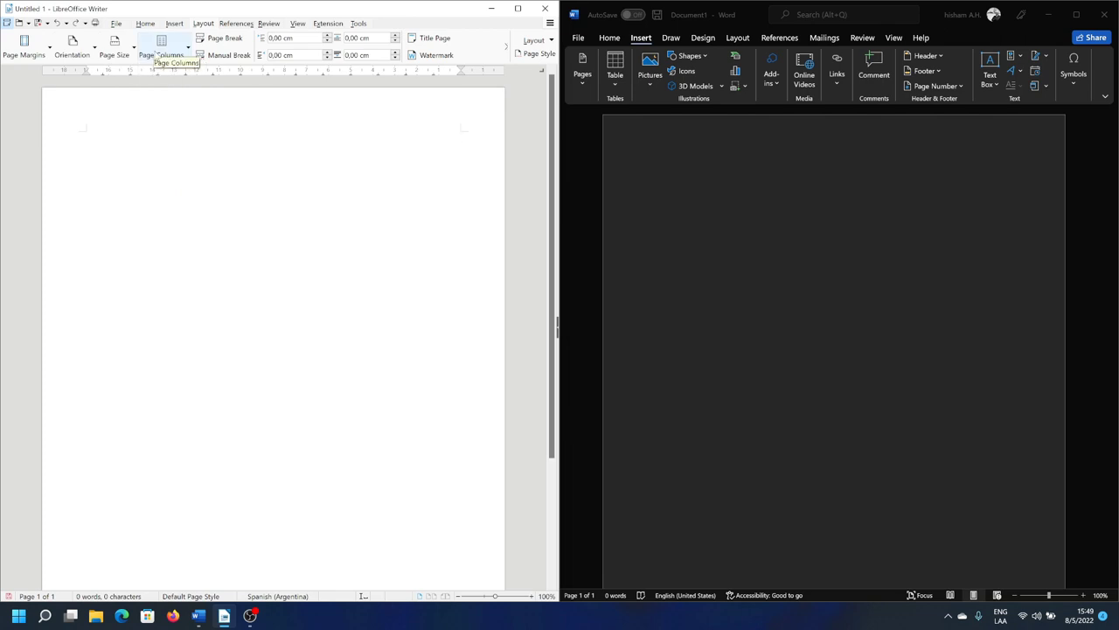
Step: View Word's Design and Layout tabs, then the References tools in Writer and Word
{"action": "left_click", "coordinate": [705, 39]}
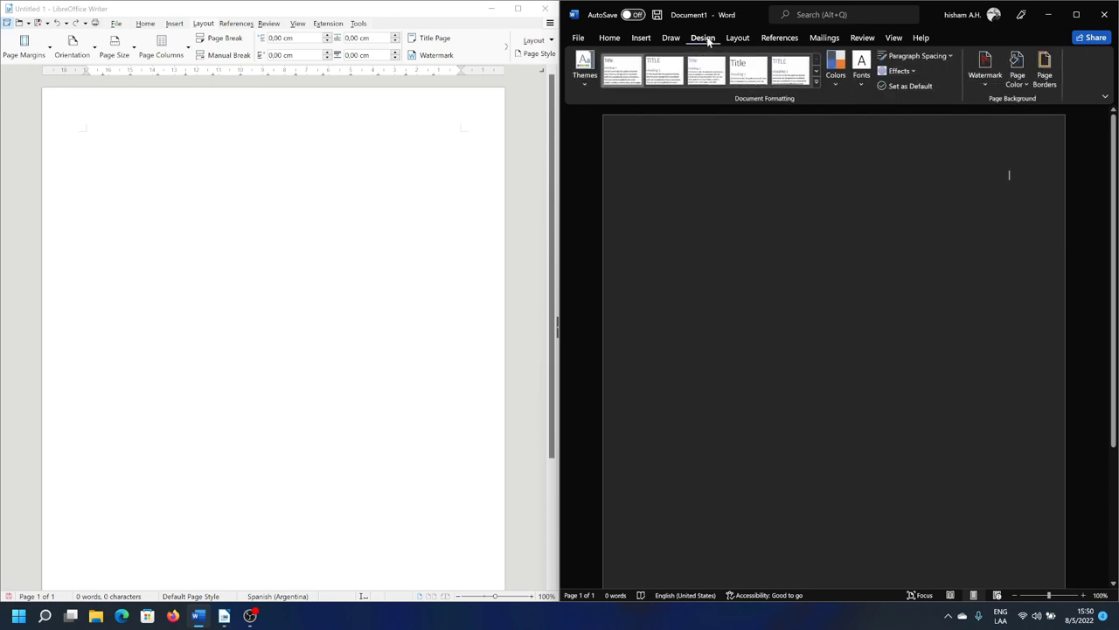
{"action": "left_click", "coordinate": [737, 39]}
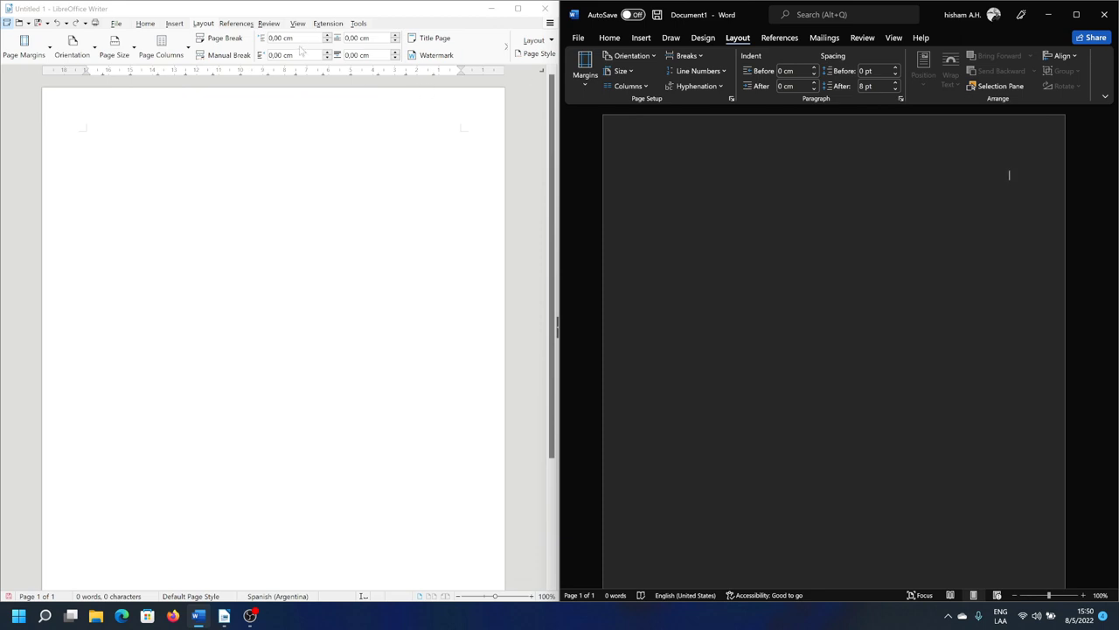
{"action": "left_click", "coordinate": [229, 25]}
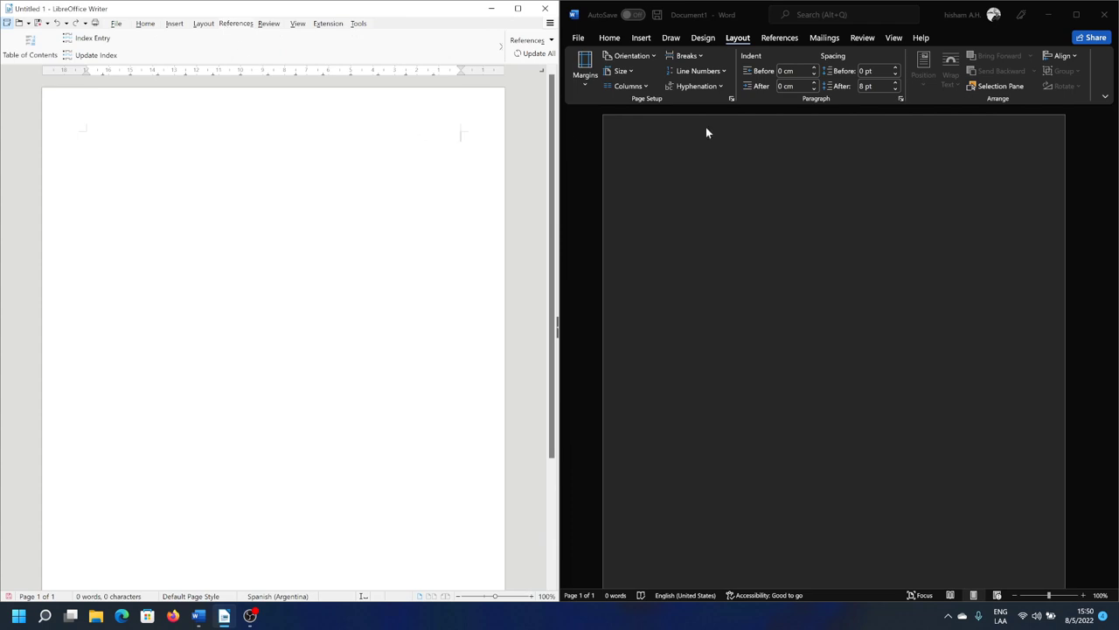
{"action": "left_click", "coordinate": [805, 39]}
{"action": "left_click", "coordinate": [791, 39]}
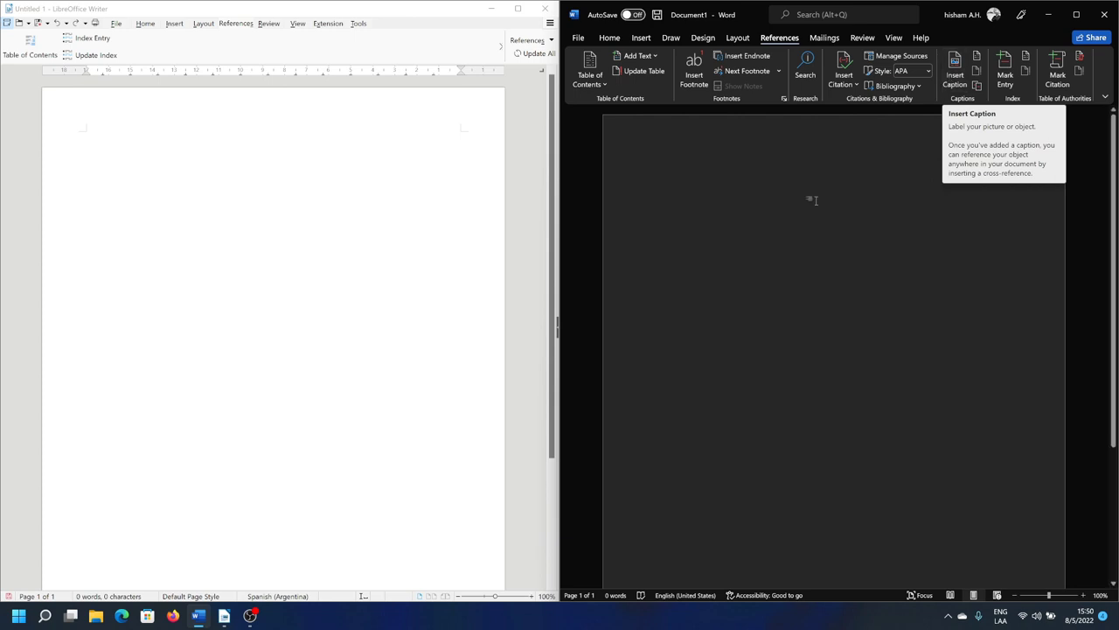
Step: Show the Review and change-tracking tools in Writer and then in Word
{"action": "left_click", "coordinate": [239, 24]}
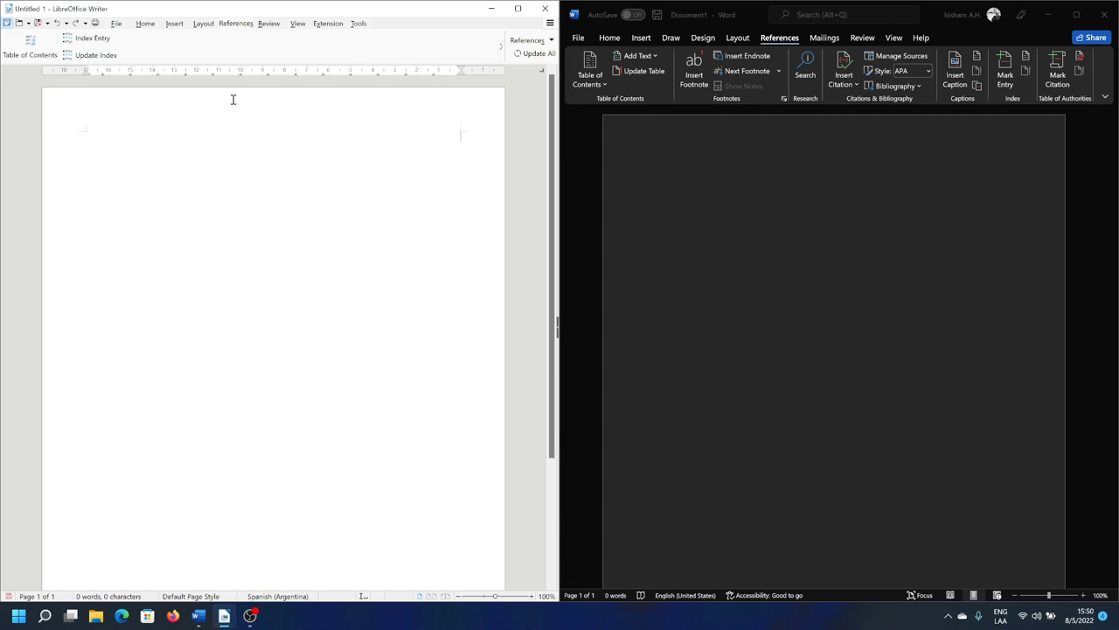
{"action": "left_click", "coordinate": [271, 26]}
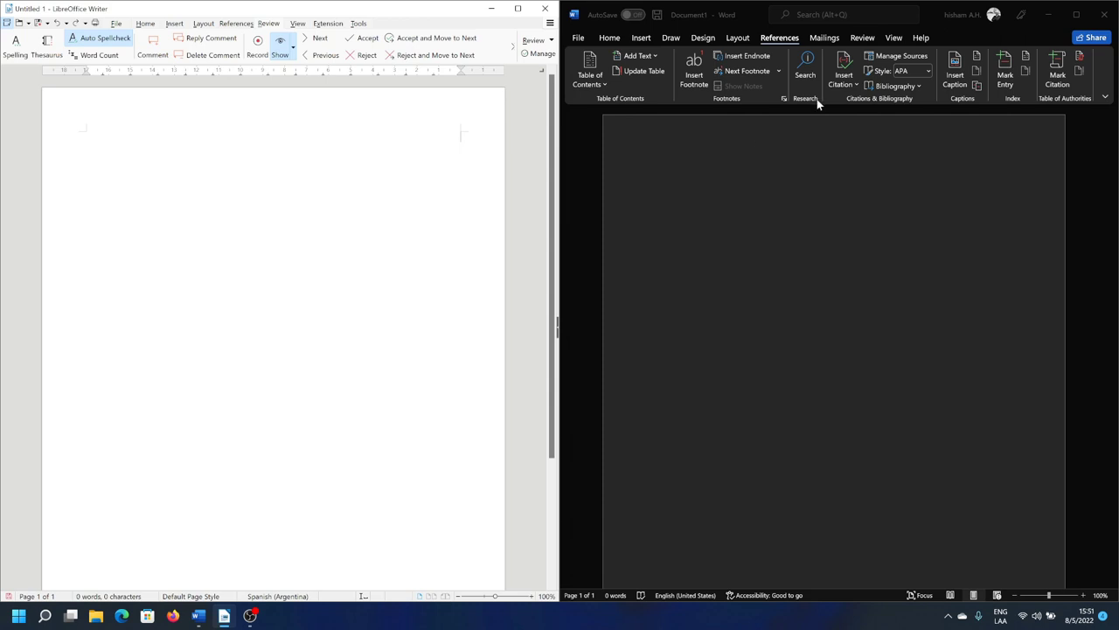
{"action": "left_click", "coordinate": [863, 40]}
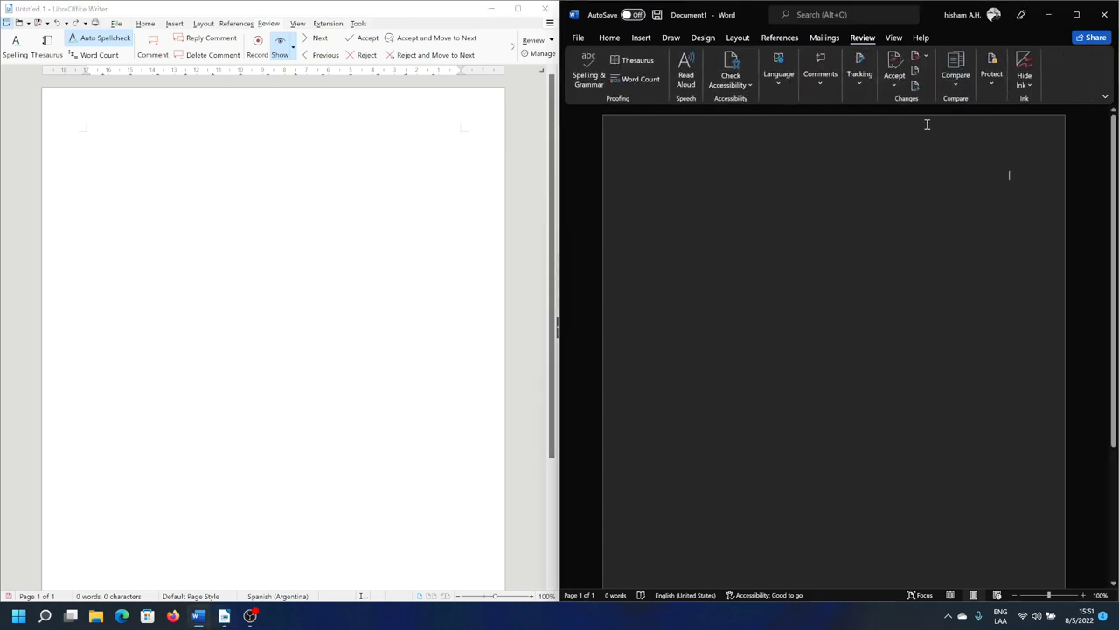
Step: Compare Word's Tracking options with Writer's choices for displaying tracked changes
{"action": "left_click", "coordinate": [859, 63]}
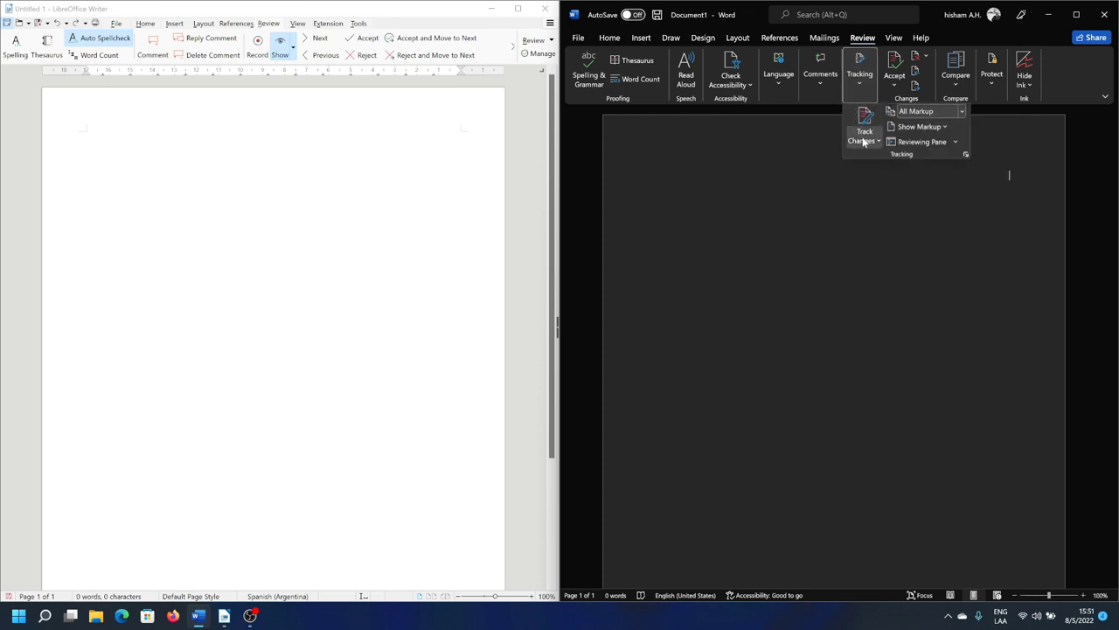
{"action": "left_click", "coordinate": [335, 160]}
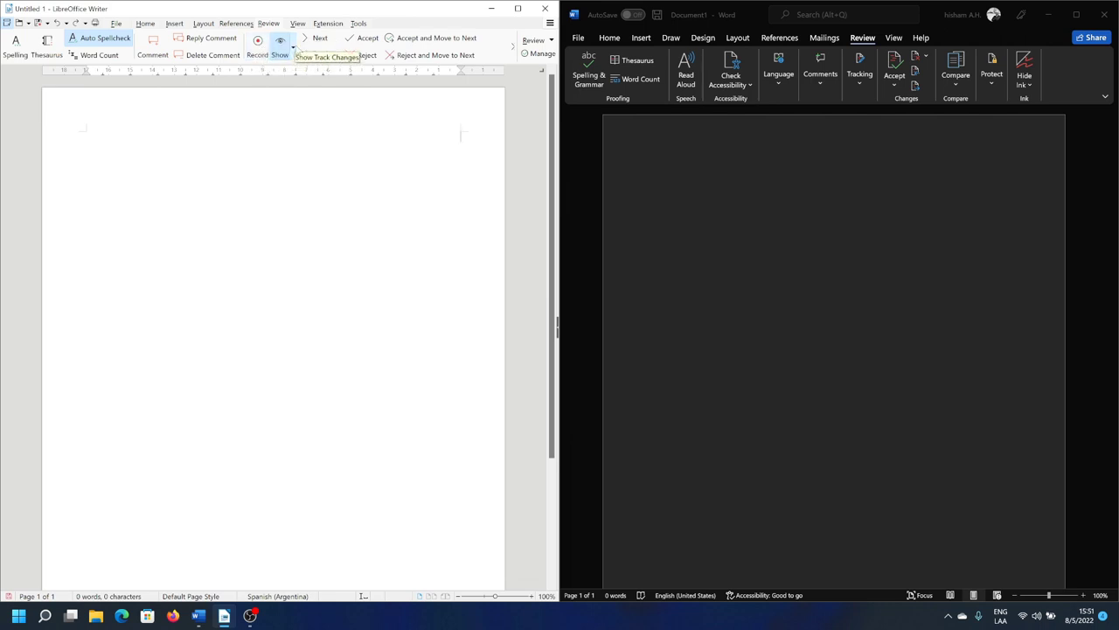
{"action": "left_click", "coordinate": [293, 50]}
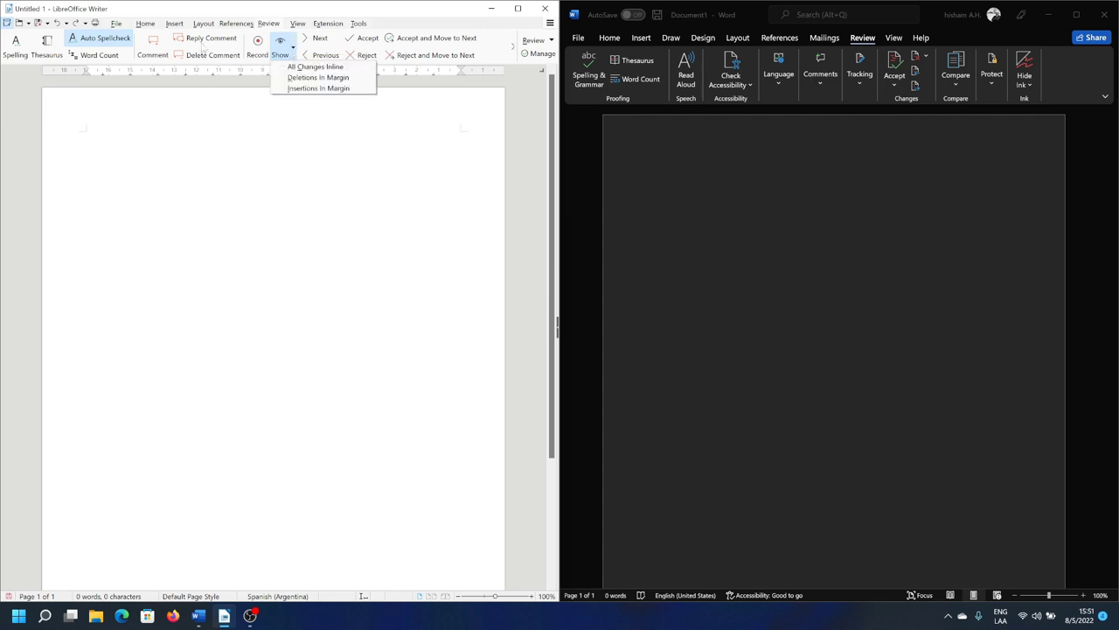
{"action": "left_click", "coordinate": [899, 203]}
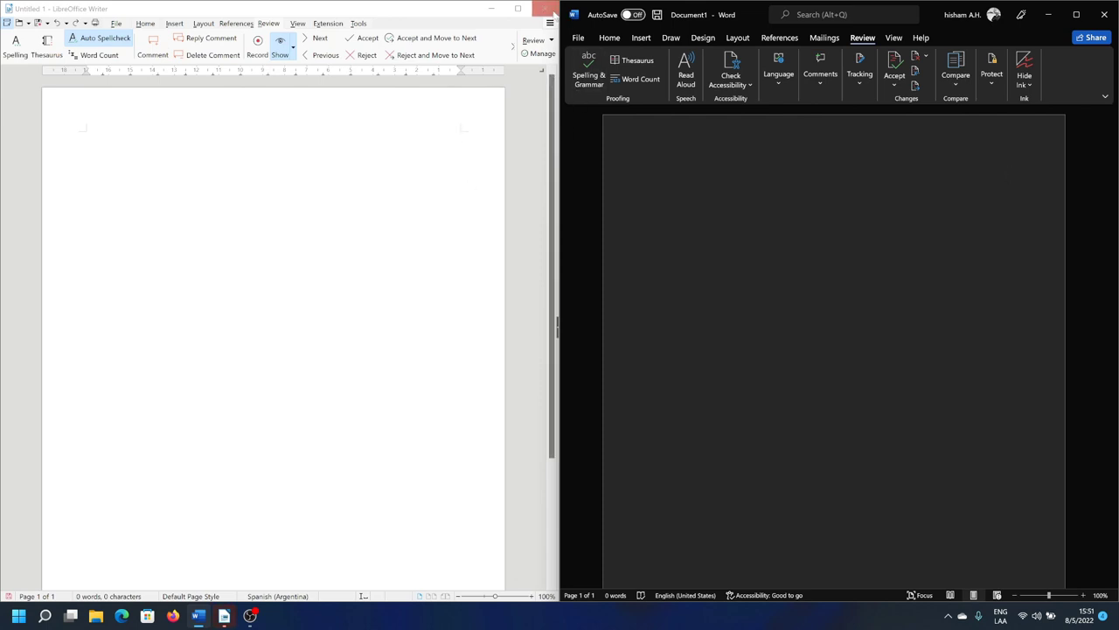
Step: Maximize Word and open qCHF from the recent documents list
{"action": "left_click", "coordinate": [1076, 14]}
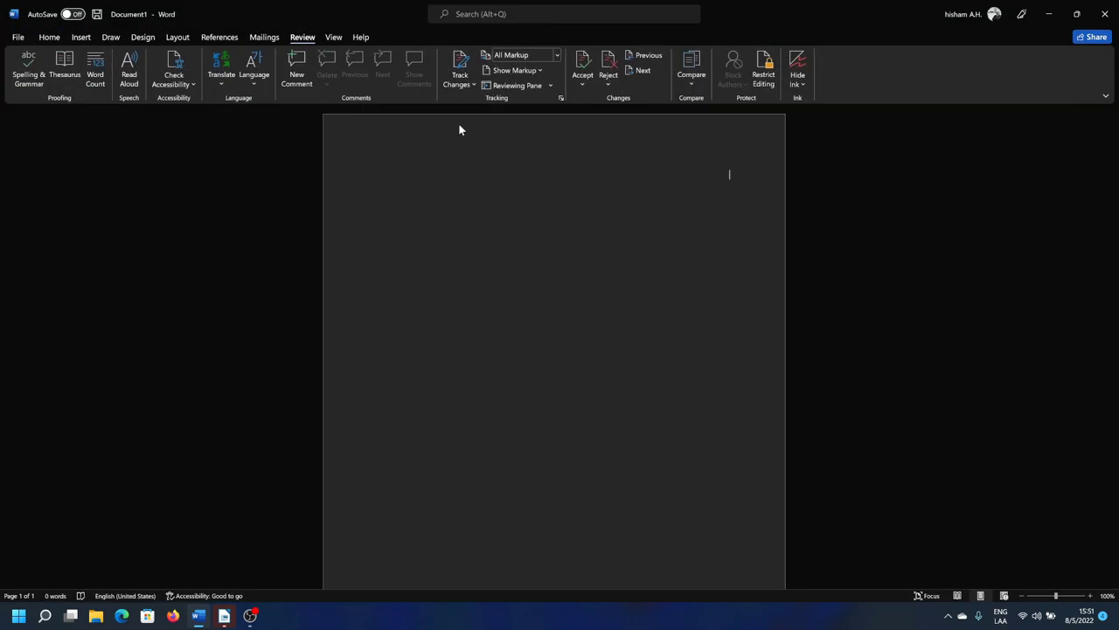
{"action": "left_click", "coordinate": [18, 36]}
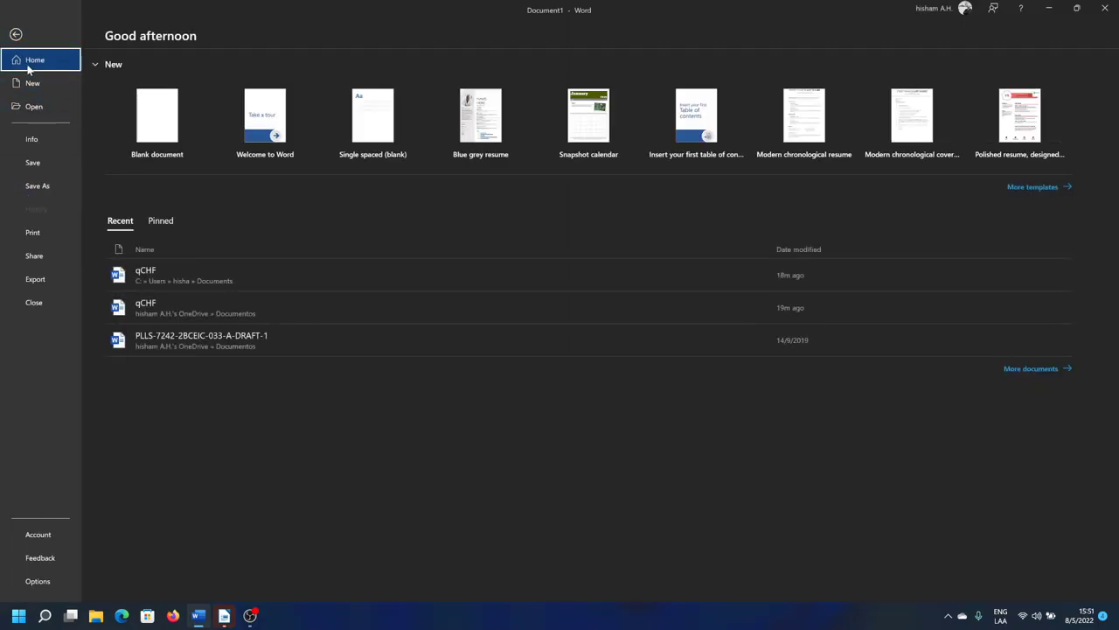
{"action": "left_click", "coordinate": [290, 273]}
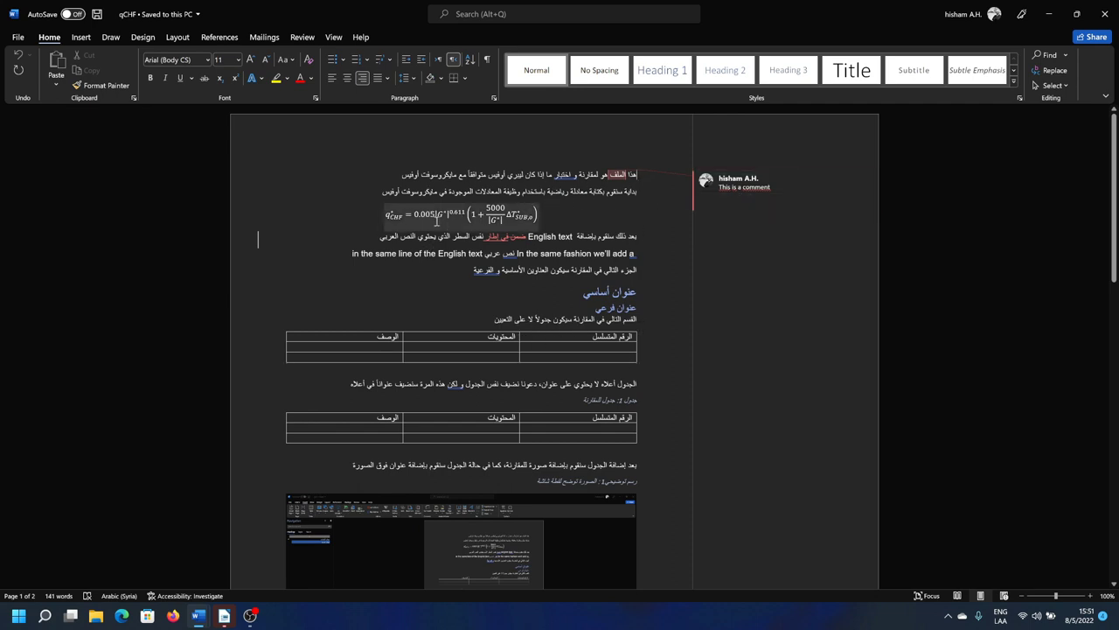
{"action": "left_click", "coordinate": [436, 219]}
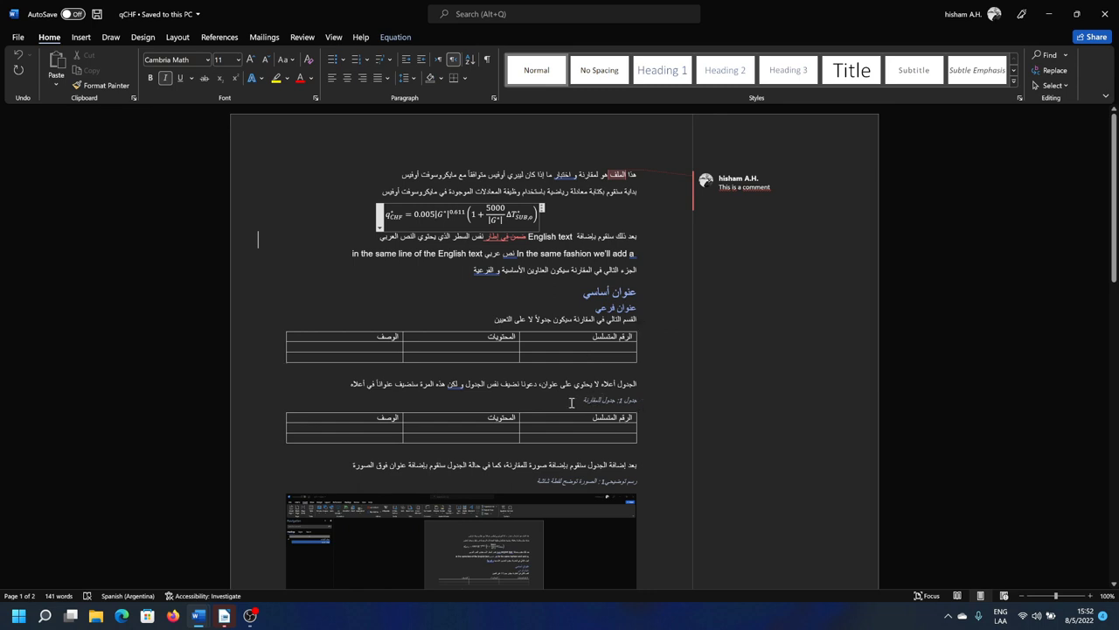
{"action": "left_click_drag", "start_coordinate": [579, 401], "coordinate": [653, 402]}
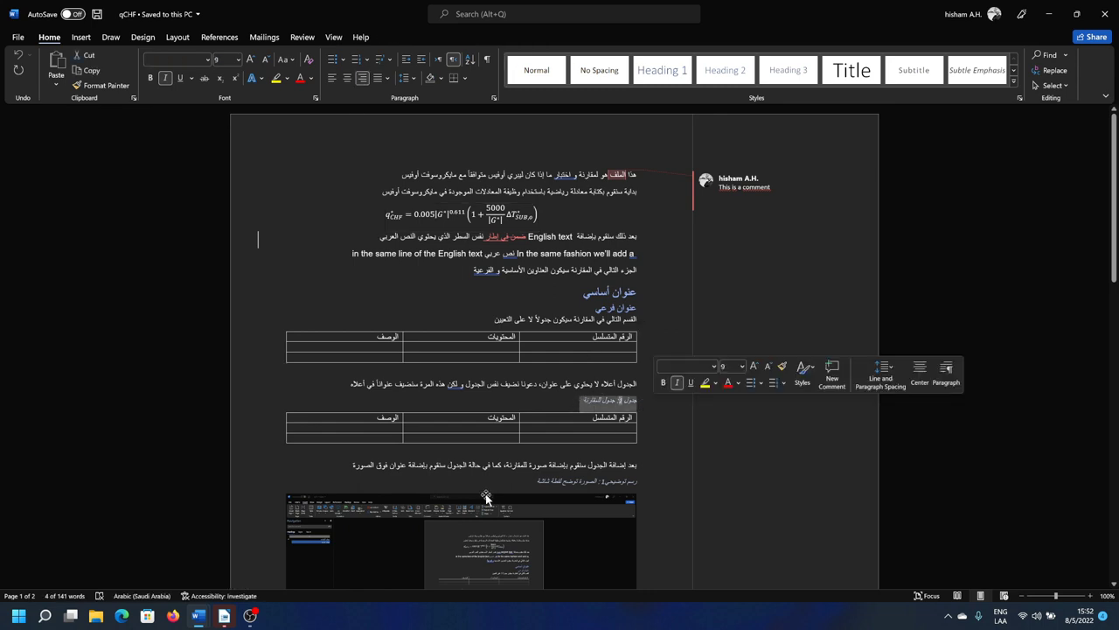
{"action": "scroll", "coordinate": [486, 498], "scroll_direction": "down", "scroll_amount": 3}
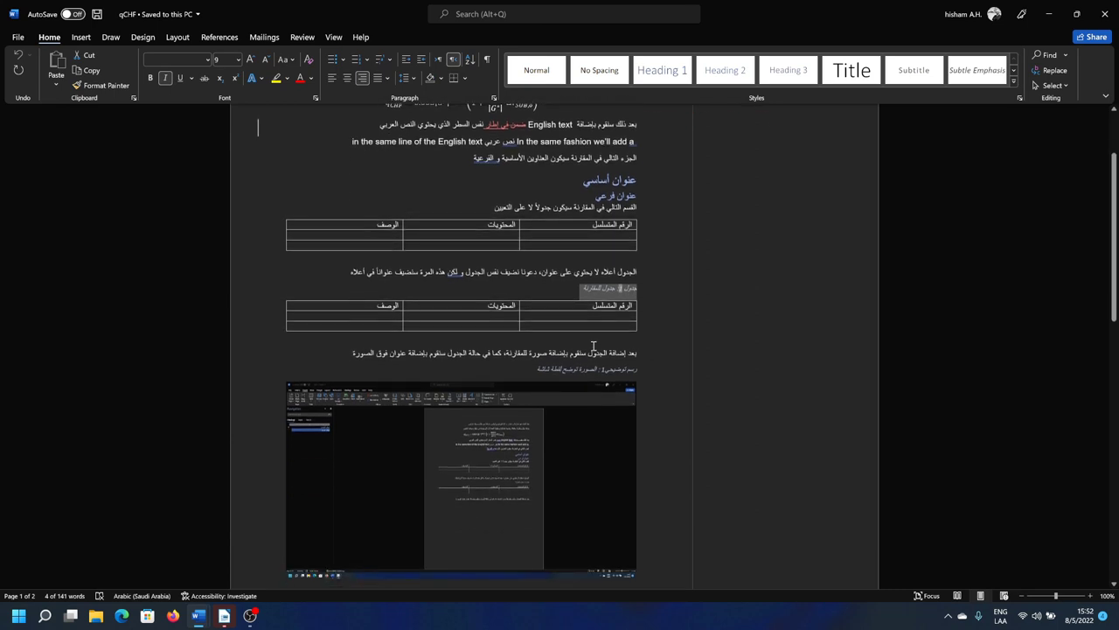
{"action": "left_click_drag", "start_coordinate": [574, 371], "coordinate": [641, 369]}
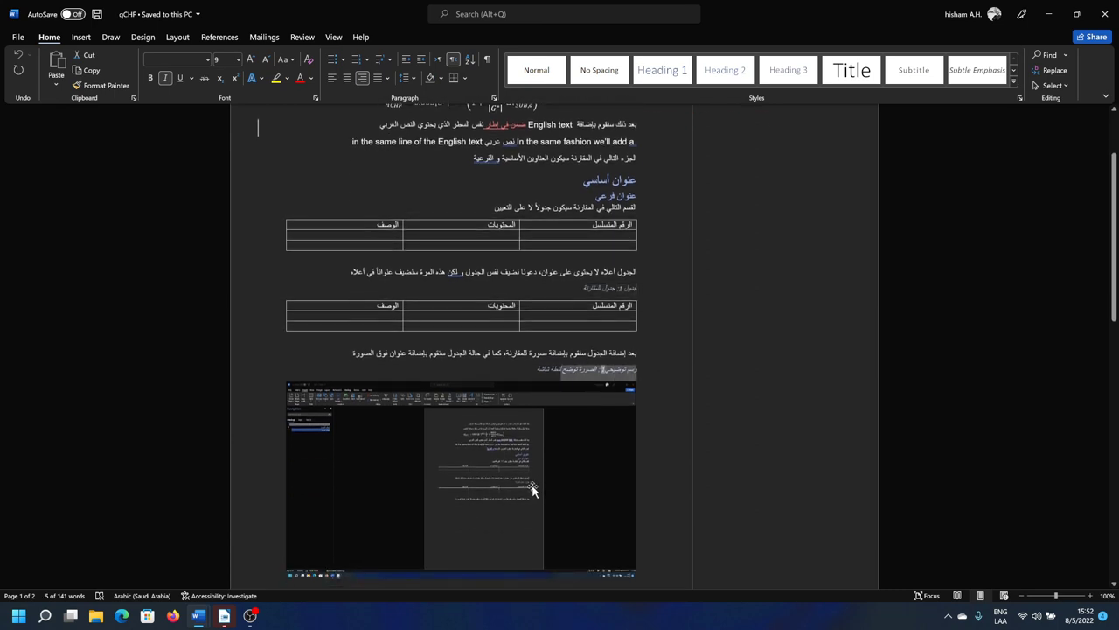
{"action": "scroll", "coordinate": [533, 486], "scroll_direction": "down", "scroll_amount": 5}
{"action": "scroll", "coordinate": [533, 487], "scroll_direction": "down", "scroll_amount": 4}
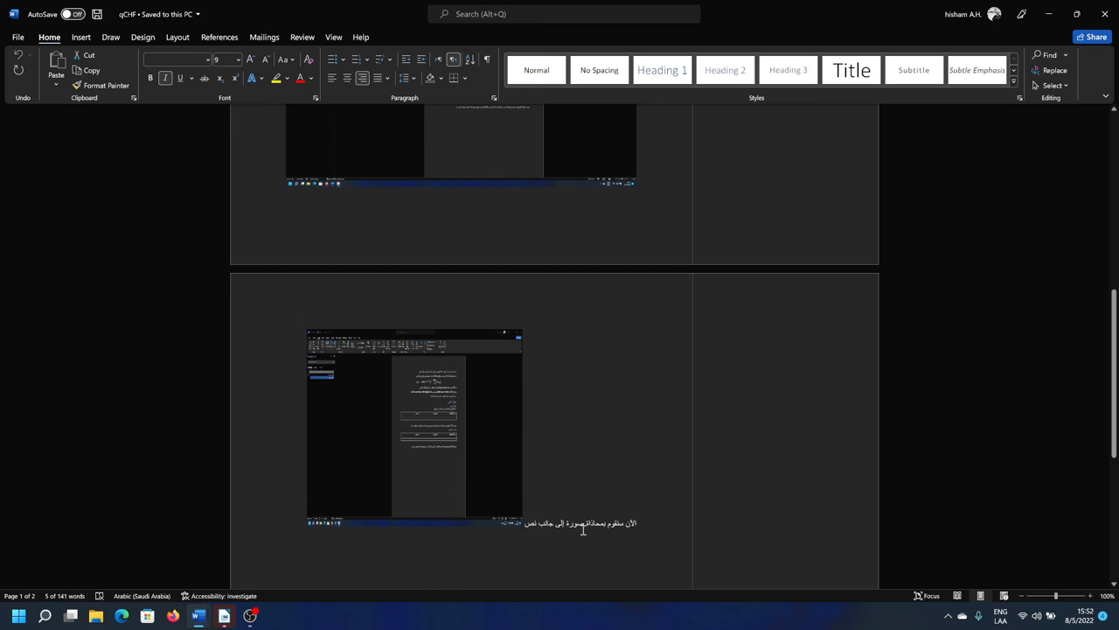
{"action": "scroll", "coordinate": [546, 525], "scroll_direction": "up", "scroll_amount": 3}
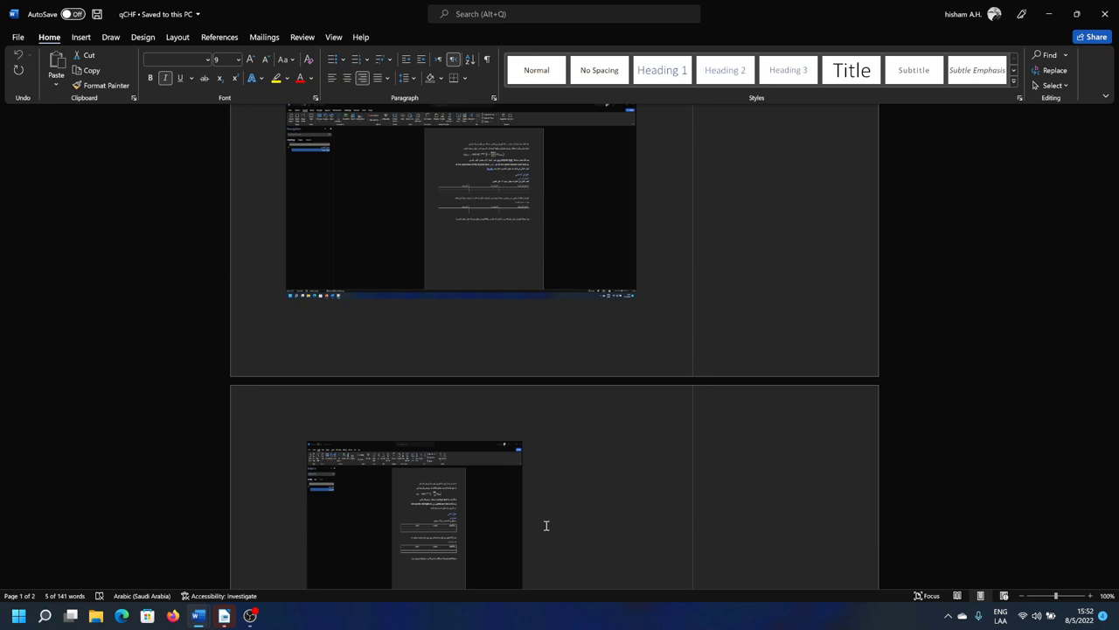
{"action": "scroll", "coordinate": [547, 526], "scroll_direction": "up", "scroll_amount": 5}
{"action": "scroll", "coordinate": [546, 526], "scroll_direction": "up", "scroll_amount": 5}
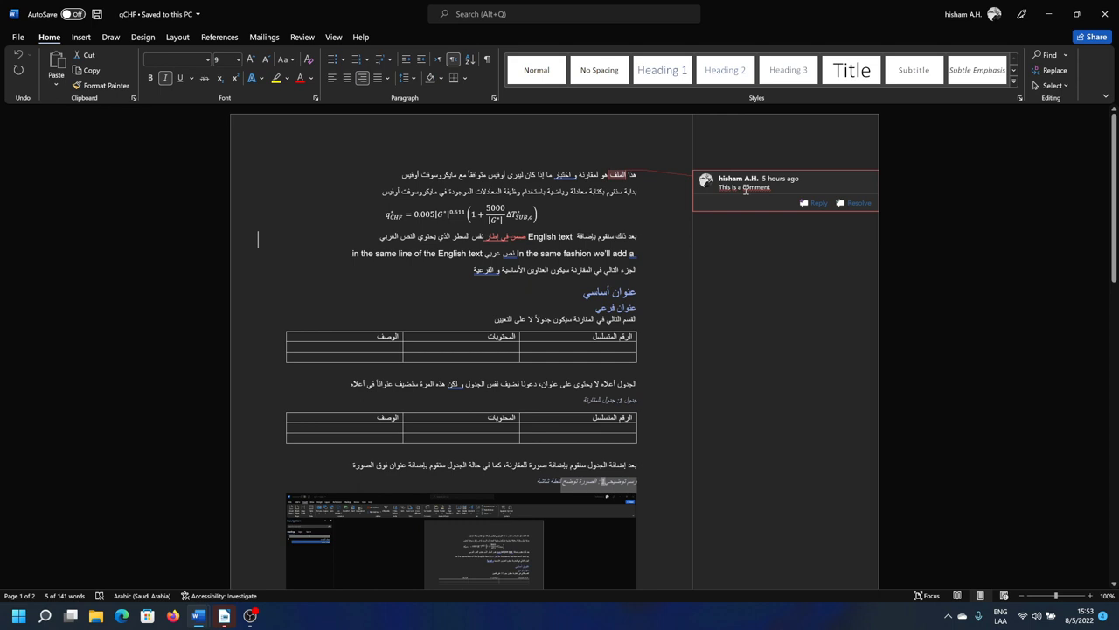
Step: Select and then deselect a few words in the Arabic body line
{"action": "left_click", "coordinate": [511, 241]}
{"action": "left_click_drag", "start_coordinate": [512, 240], "coordinate": [525, 241]}
{"action": "left_click", "coordinate": [485, 243]}
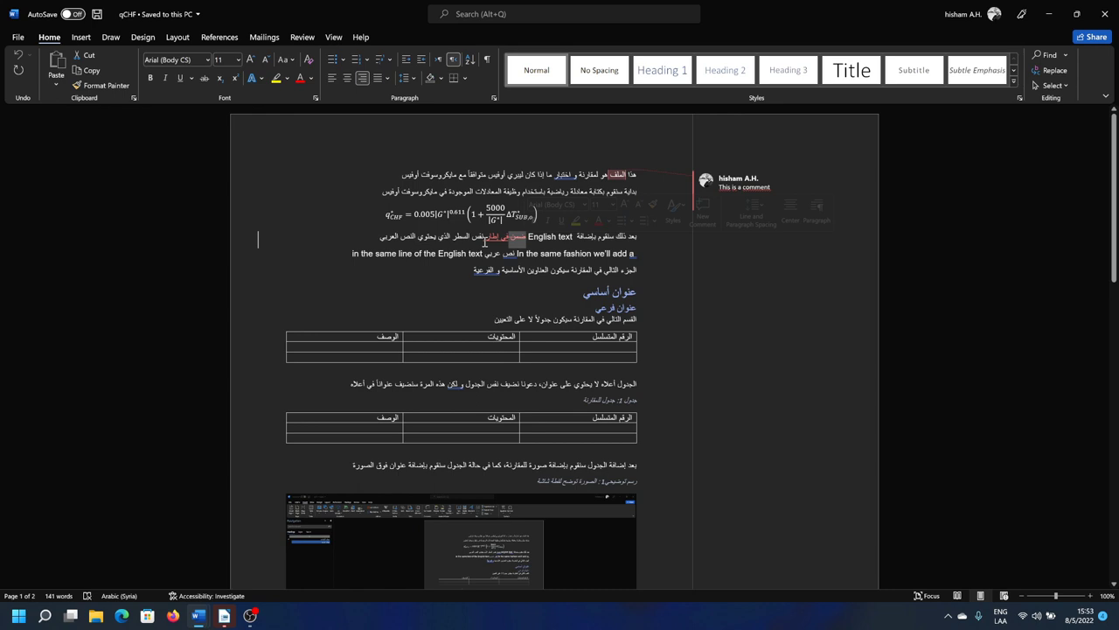
{"action": "left_click_drag", "start_coordinate": [485, 243], "coordinate": [508, 237]}
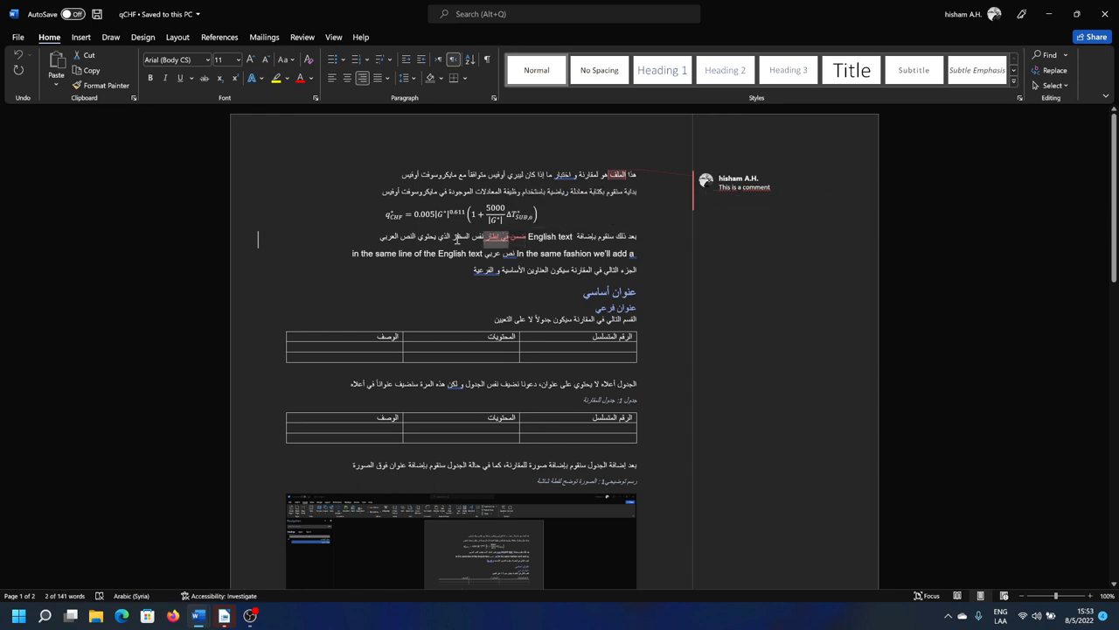
{"action": "left_click", "coordinate": [456, 238]}
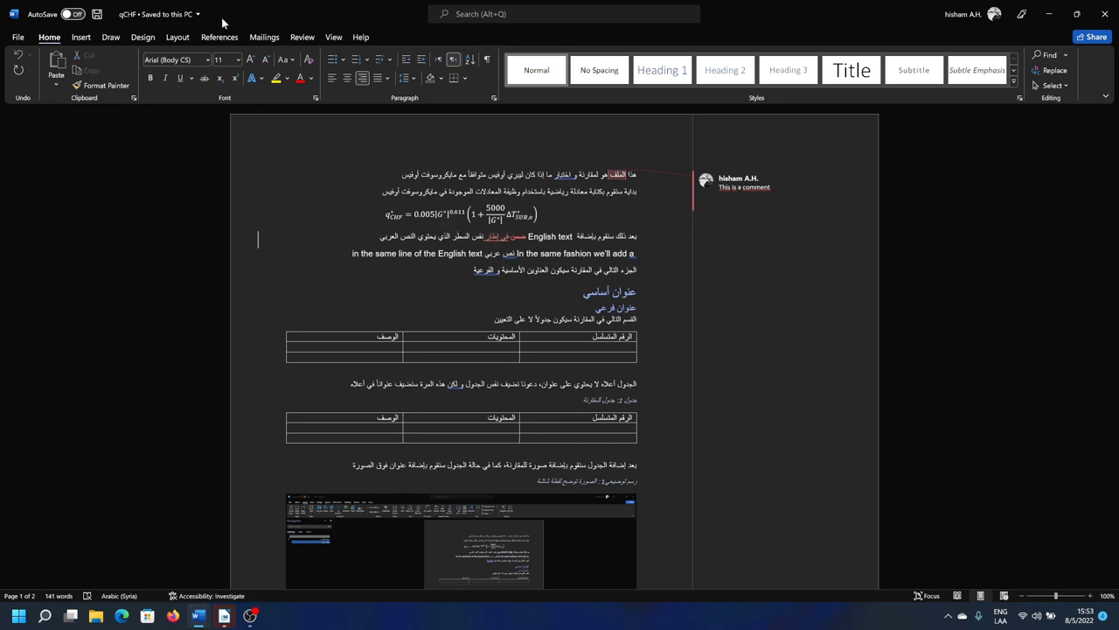
Step: Turn on Track Changes with All Markup displayed, then close Word
{"action": "left_click", "coordinate": [299, 38]}
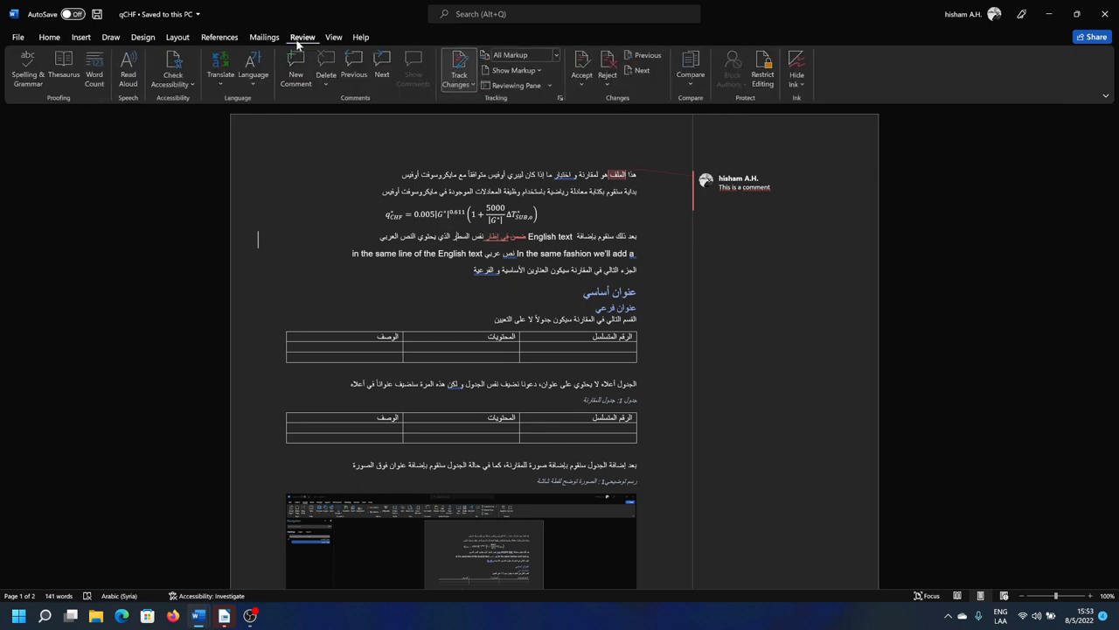
{"action": "left_click", "coordinate": [462, 68]}
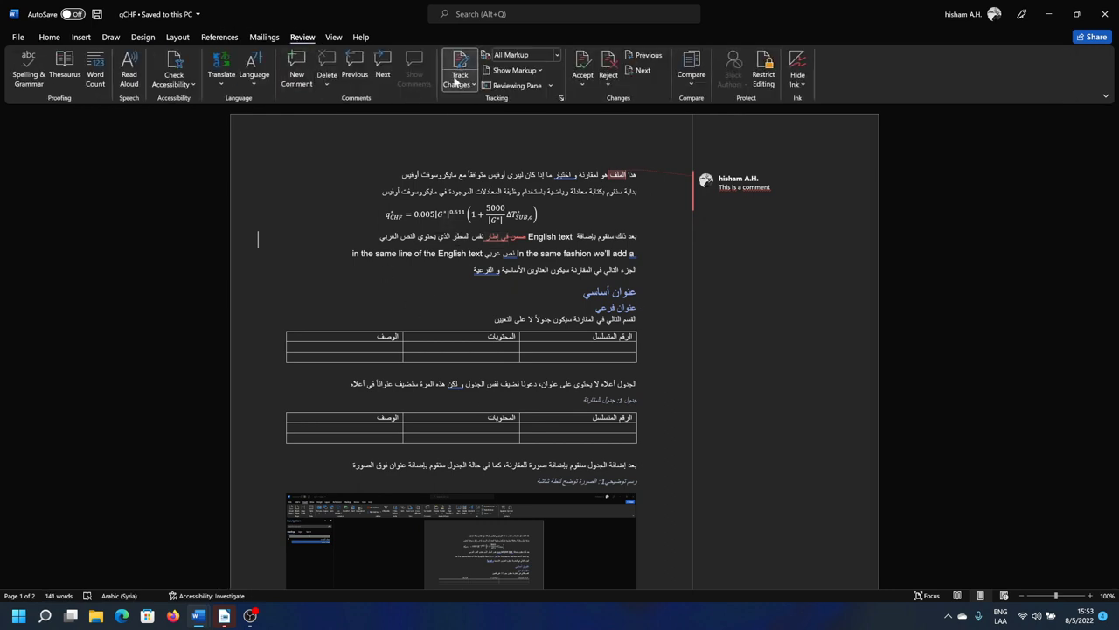
{"action": "left_click", "coordinate": [559, 56]}
{"action": "left_click", "coordinate": [559, 55]}
{"action": "left_click", "coordinate": [558, 55]}
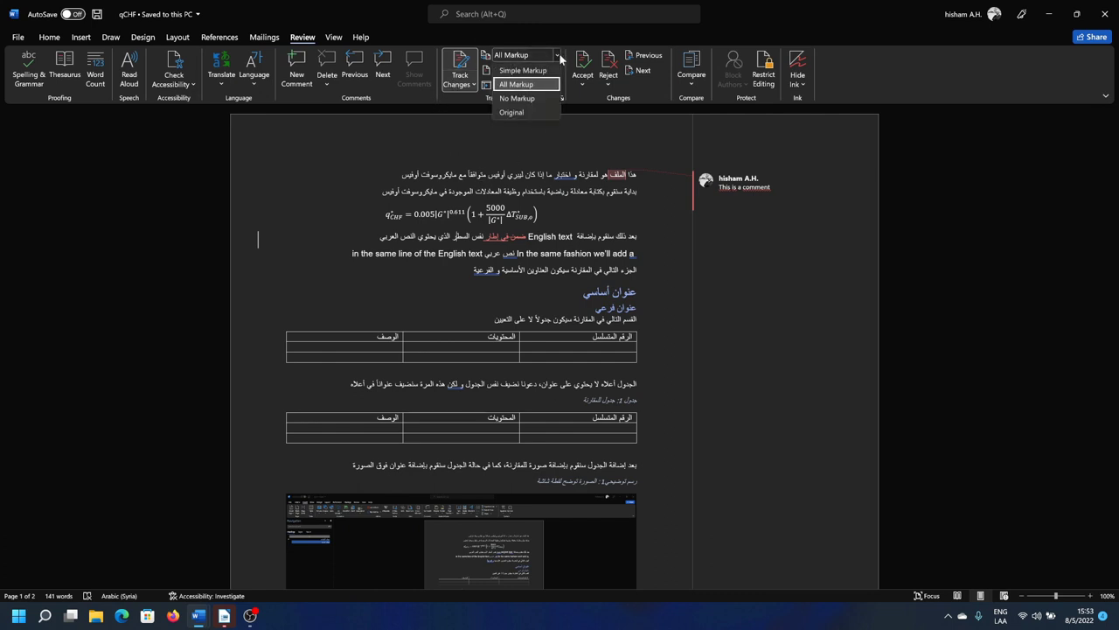
{"action": "left_click", "coordinate": [561, 58]}
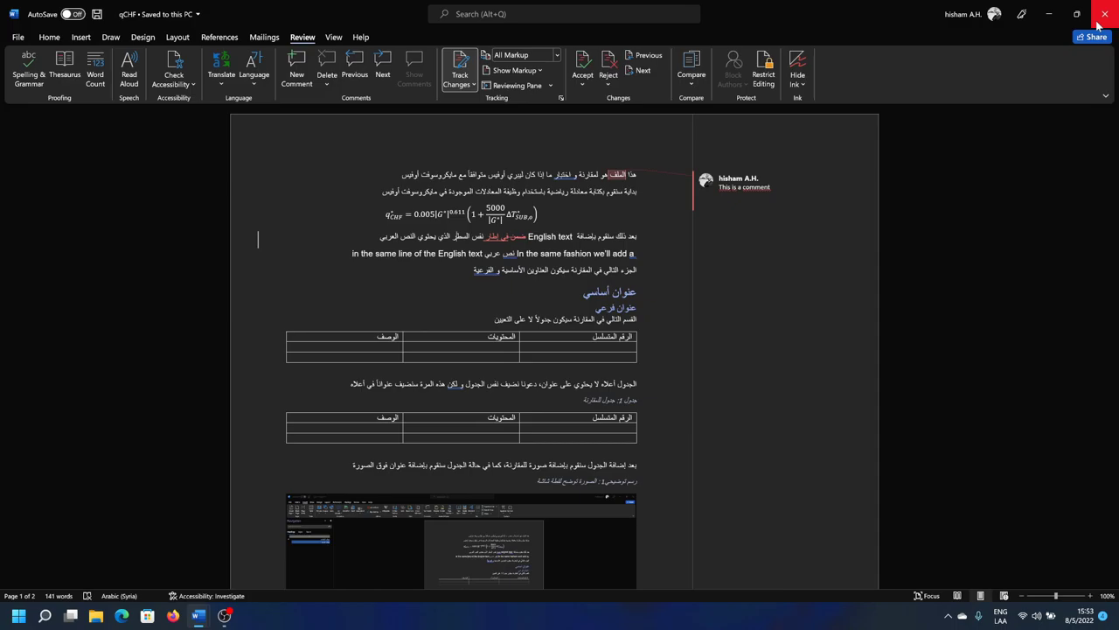
{"action": "left_click", "coordinate": [1099, 25]}
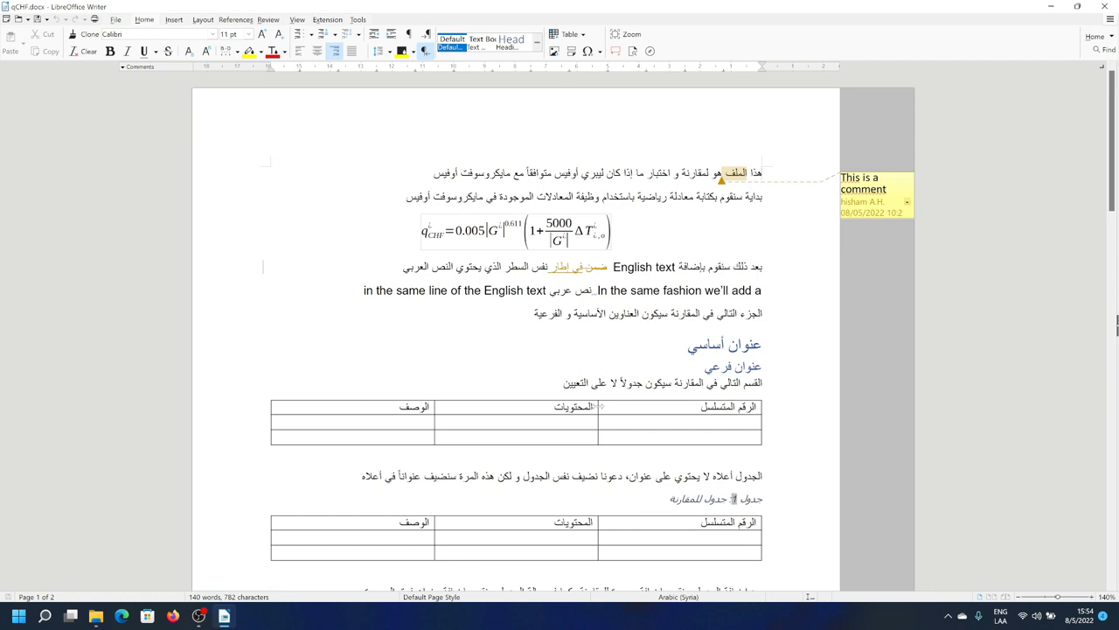
{"action": "left_click", "coordinate": [874, 189]}
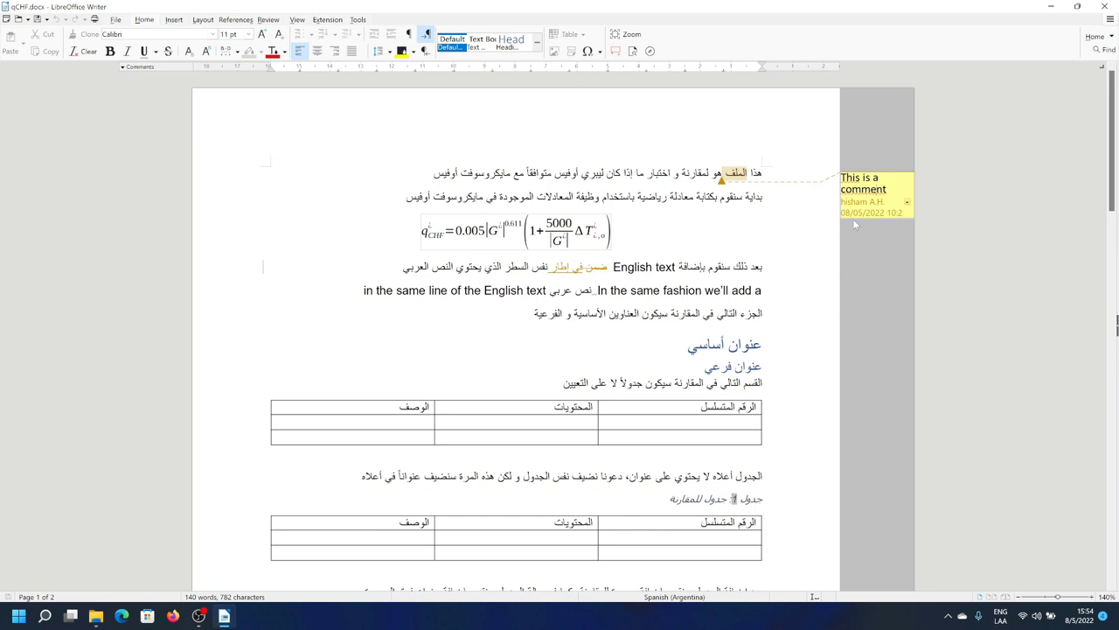
{"action": "left_click", "coordinate": [907, 202]}
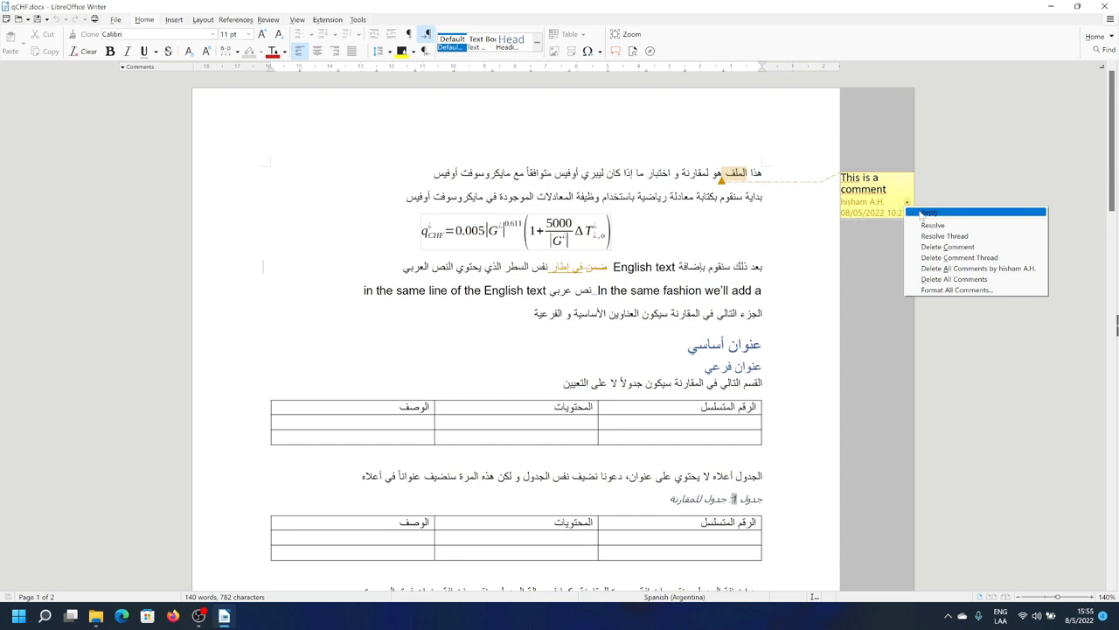
{"action": "left_click", "coordinate": [866, 238]}
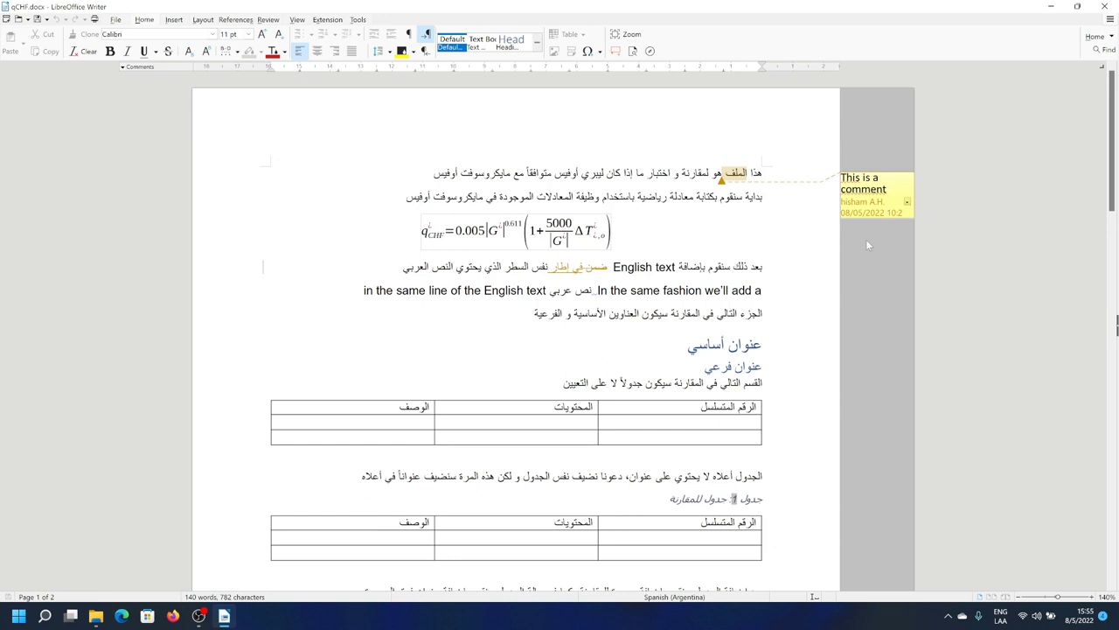
{"action": "mouse_move", "coordinate": [591, 268]}
{"action": "mouse_move", "coordinate": [550, 274]}
{"action": "right_click", "coordinate": [557, 268]}
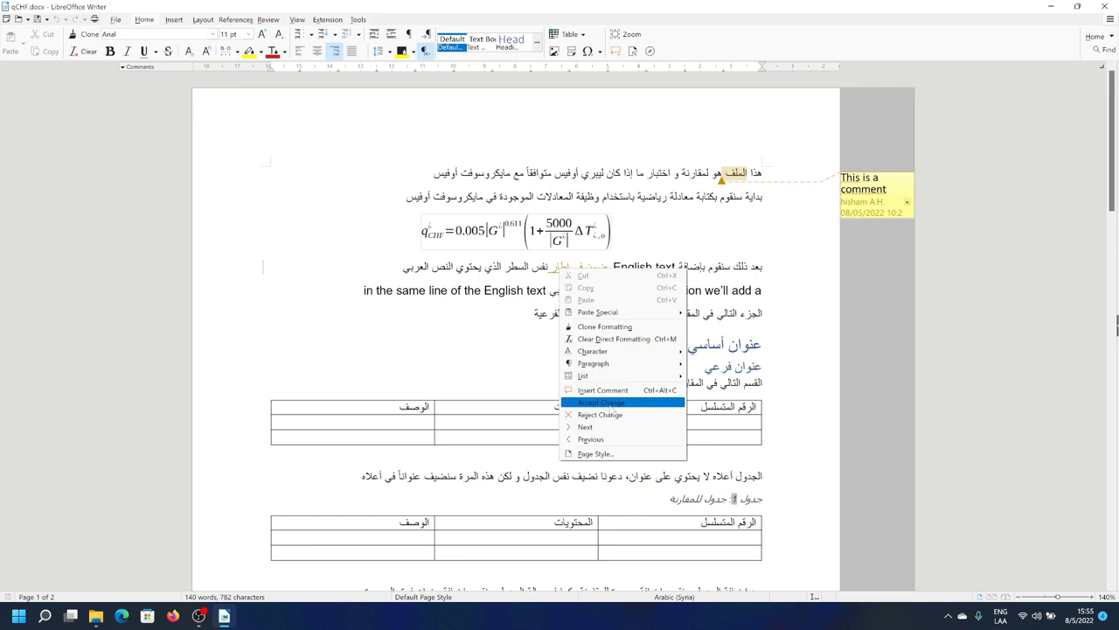
{"action": "left_click", "coordinate": [537, 336]}
{"action": "left_click", "coordinate": [267, 19]}
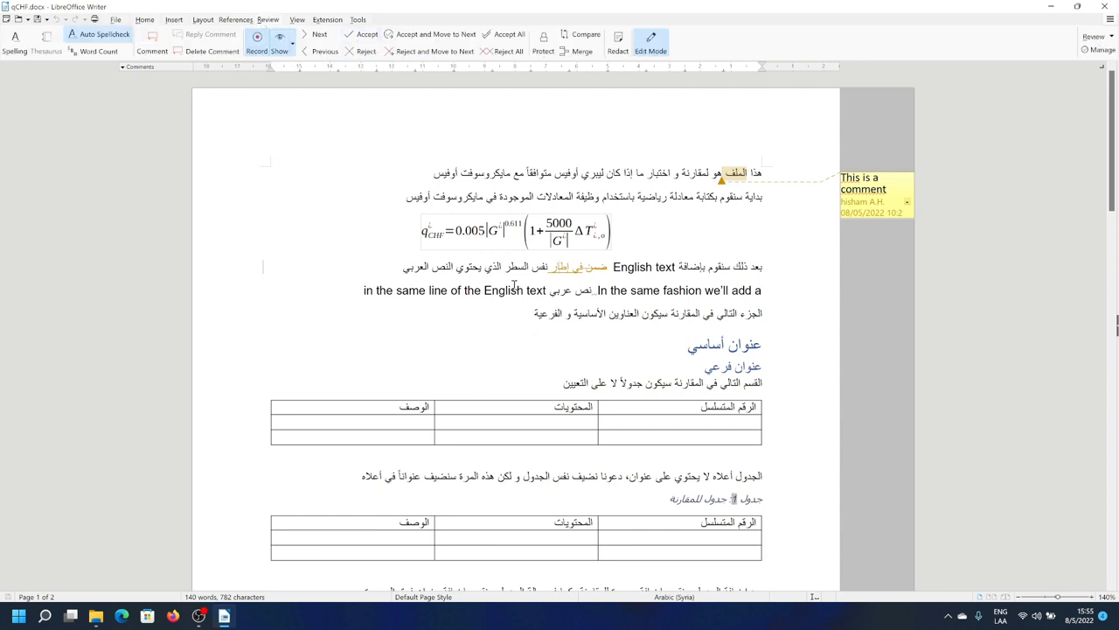
{"action": "left_click", "coordinate": [485, 292]}
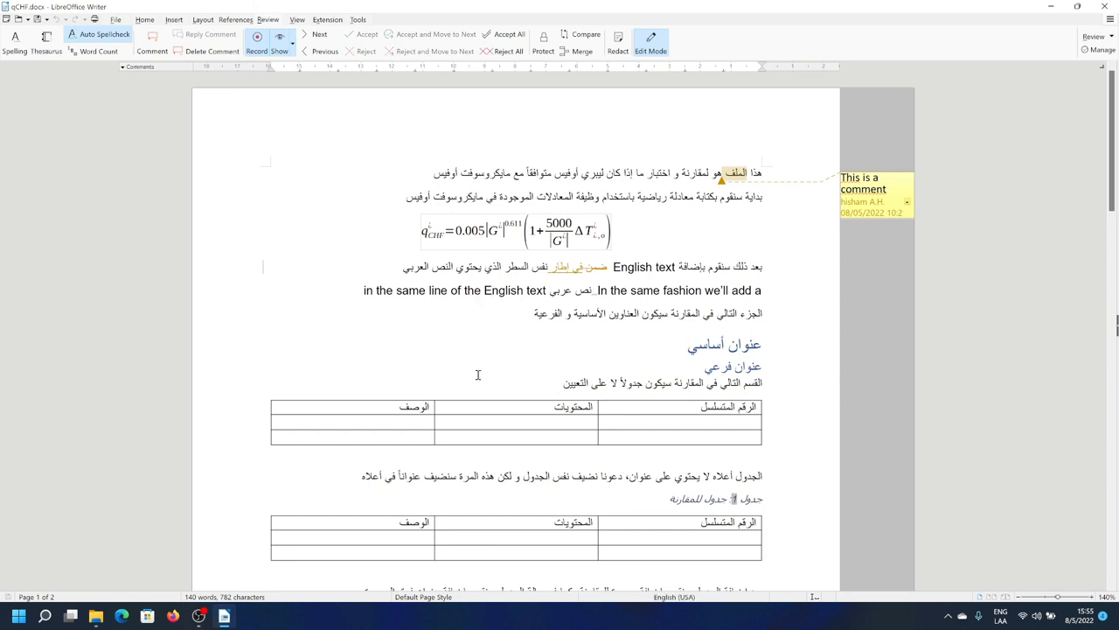
{"action": "scroll", "coordinate": [480, 367], "scroll_direction": "down", "scroll_amount": 3}
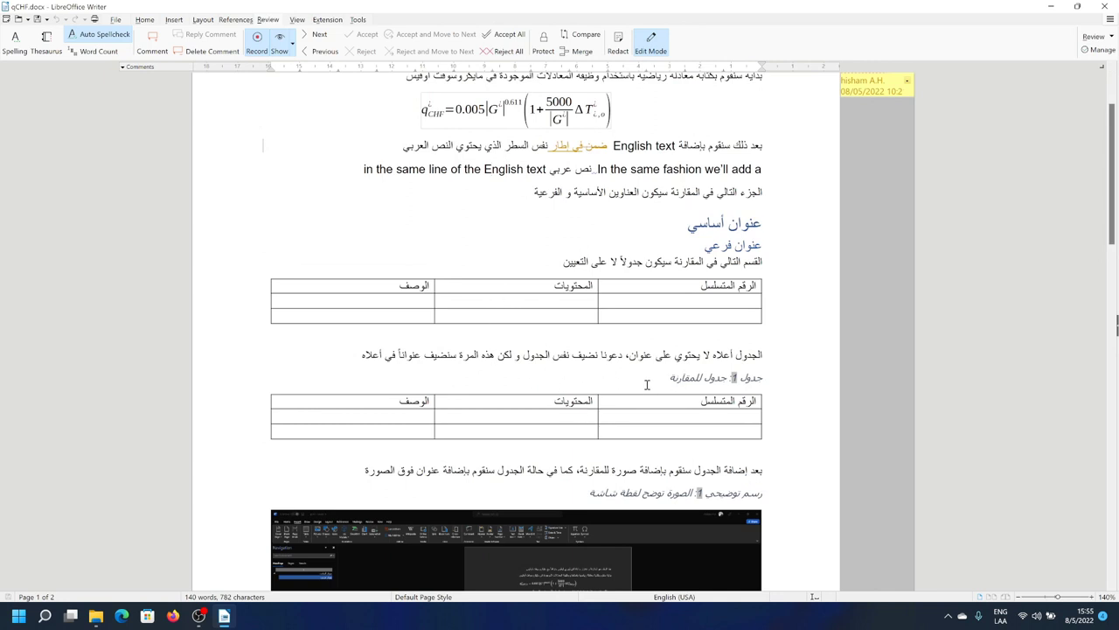
{"action": "scroll", "coordinate": [647, 384], "scroll_direction": "down", "scroll_amount": 2}
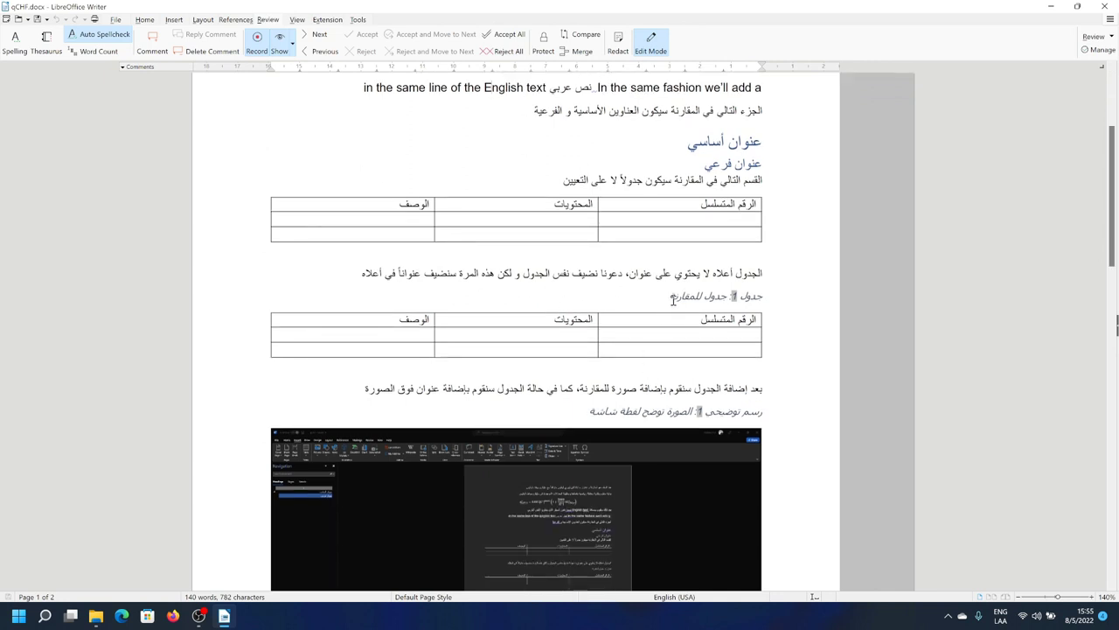
{"action": "left_click_drag", "start_coordinate": [656, 298], "coordinate": [765, 297]}
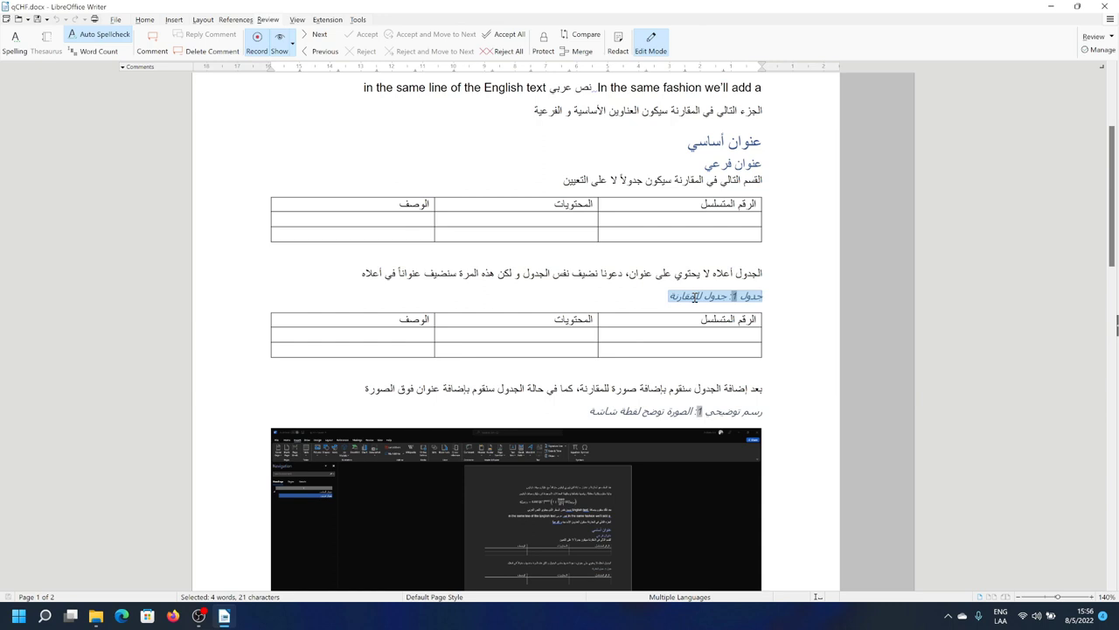
{"action": "left_click", "coordinate": [695, 297]}
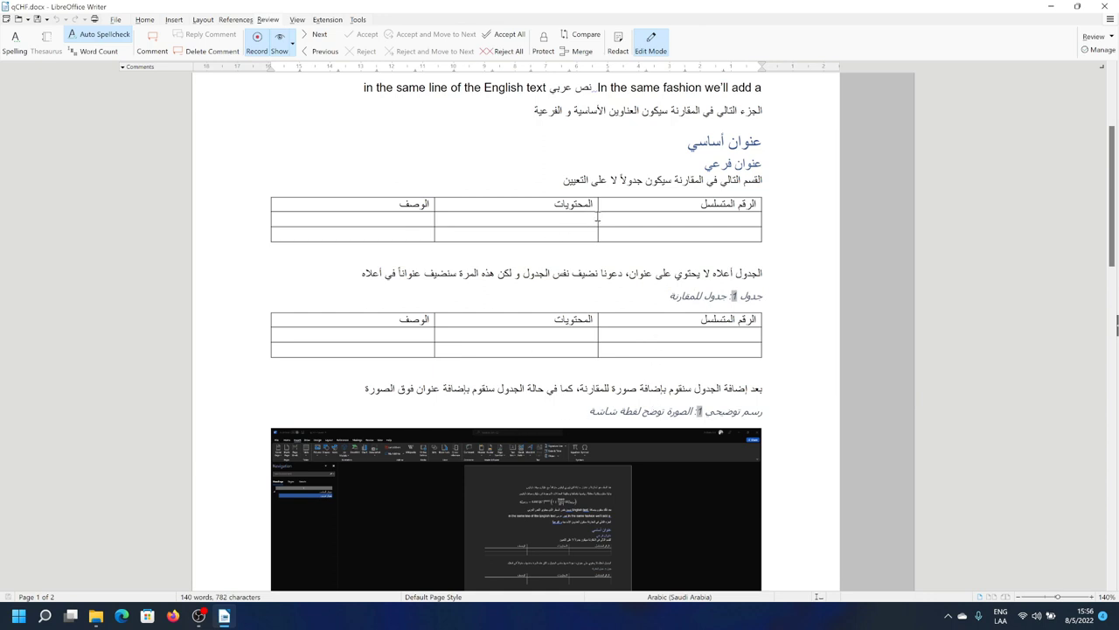
{"action": "scroll", "coordinate": [658, 388], "scroll_direction": "down", "scroll_amount": 2}
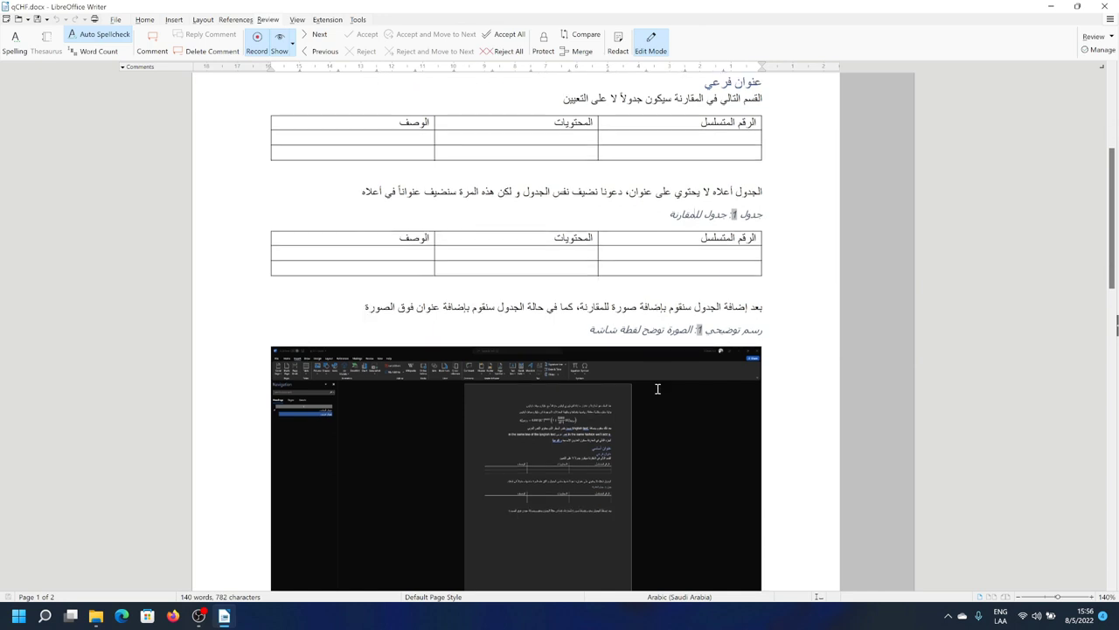
{"action": "scroll", "coordinate": [645, 405], "scroll_direction": "down", "scroll_amount": 1}
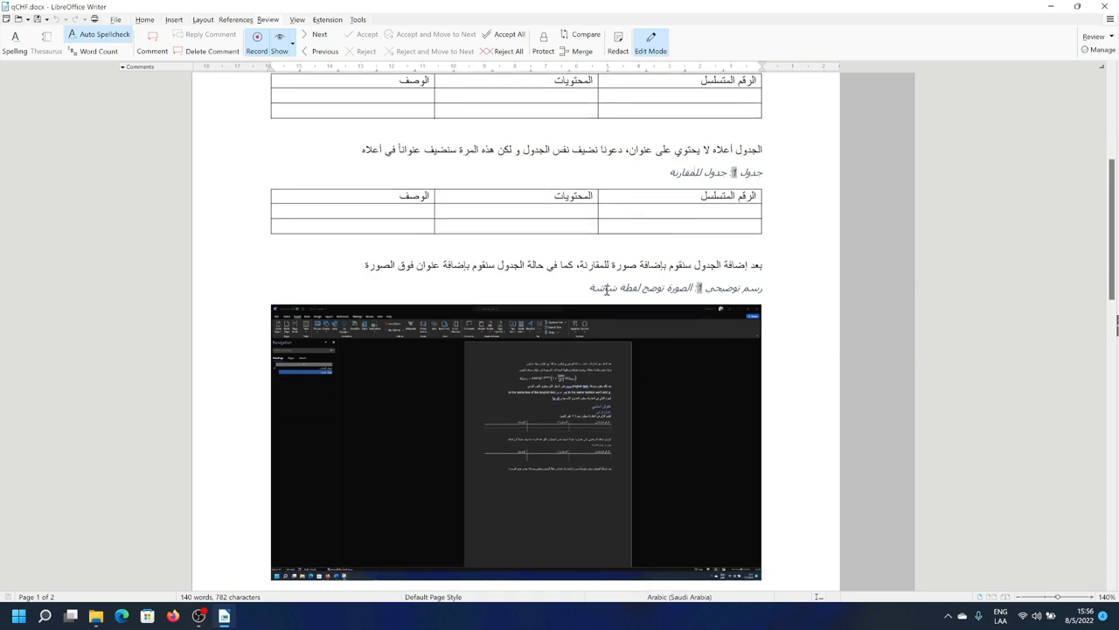
{"action": "triple_click", "coordinate": [670, 289]}
Step: Set the figure caption's font to Amiri after briefly trying Arial, then scroll down
{"action": "left_click", "coordinate": [154, 21]}
{"action": "left_click", "coordinate": [213, 35]}
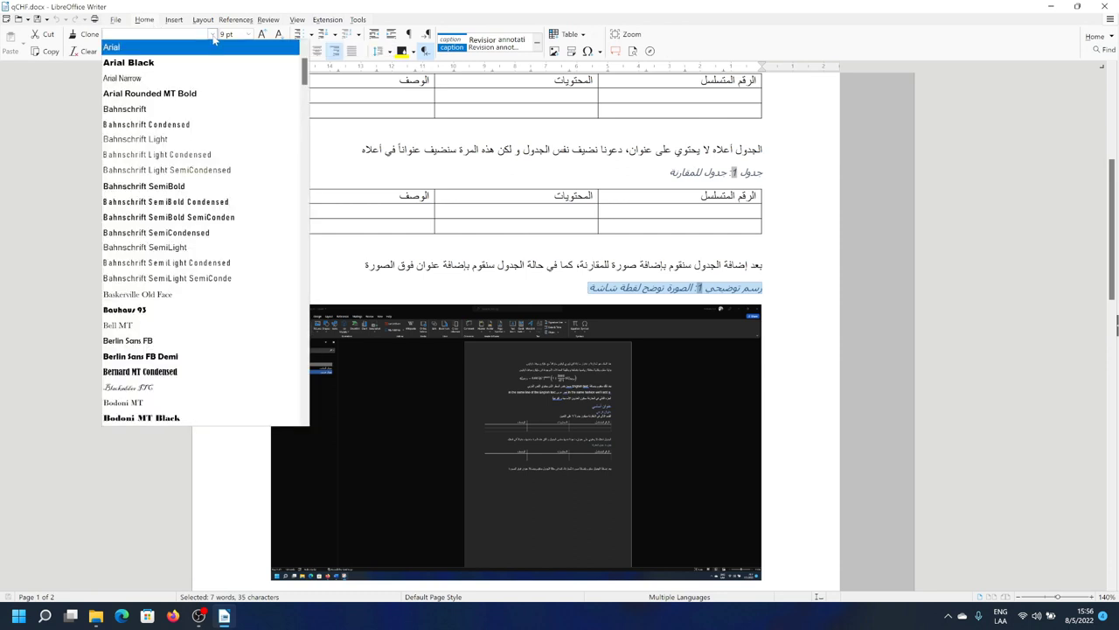
{"action": "left_click", "coordinate": [196, 51]}
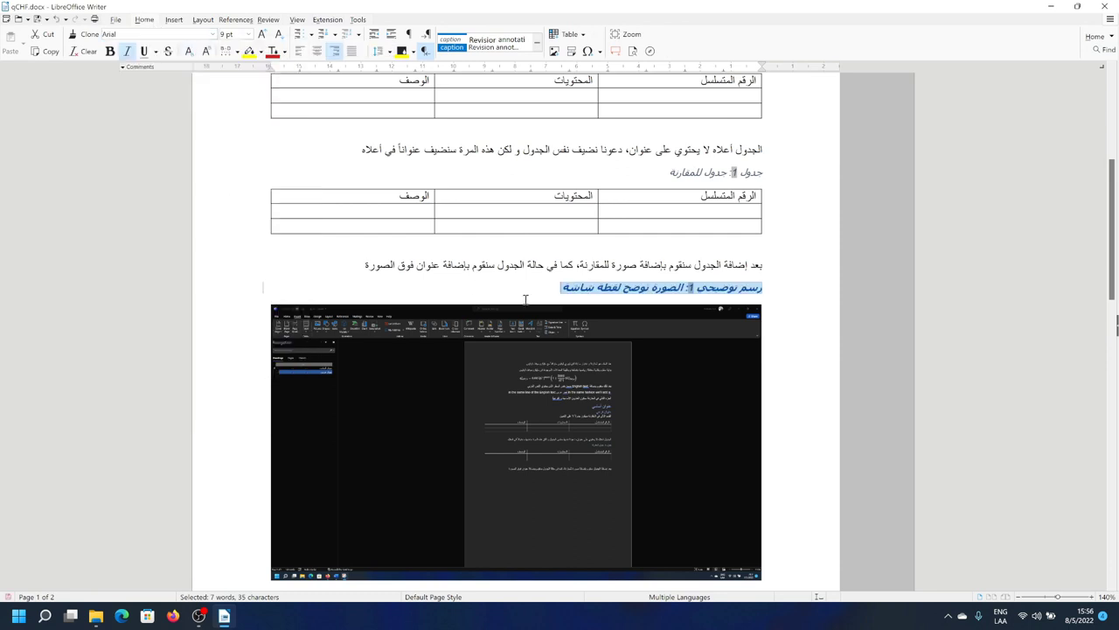
{"action": "left_click", "coordinate": [213, 35]}
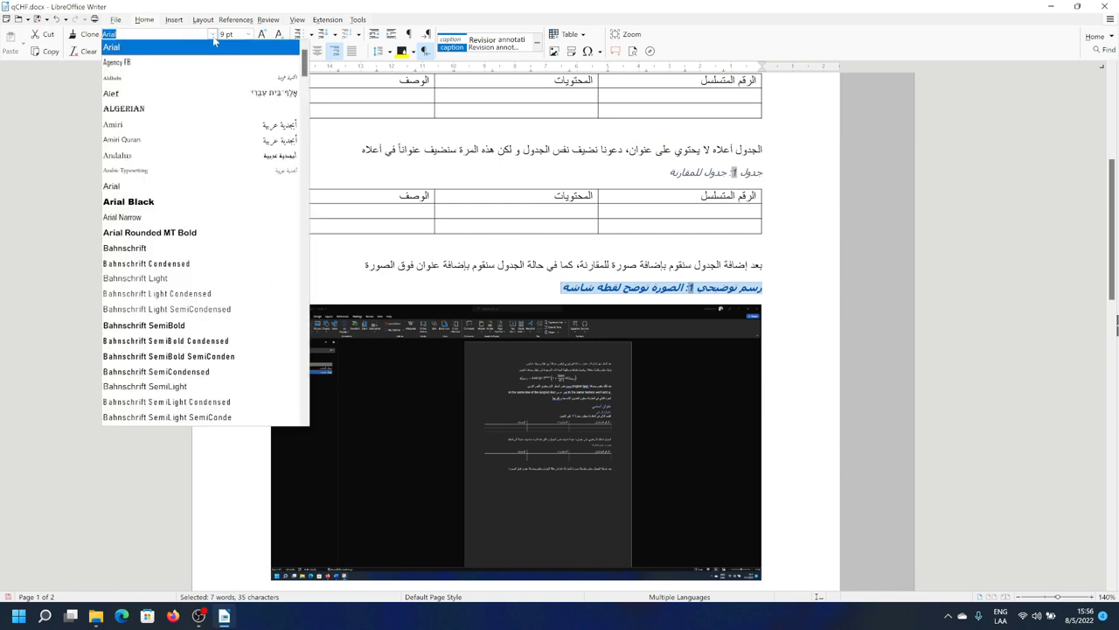
{"action": "left_click", "coordinate": [212, 126]}
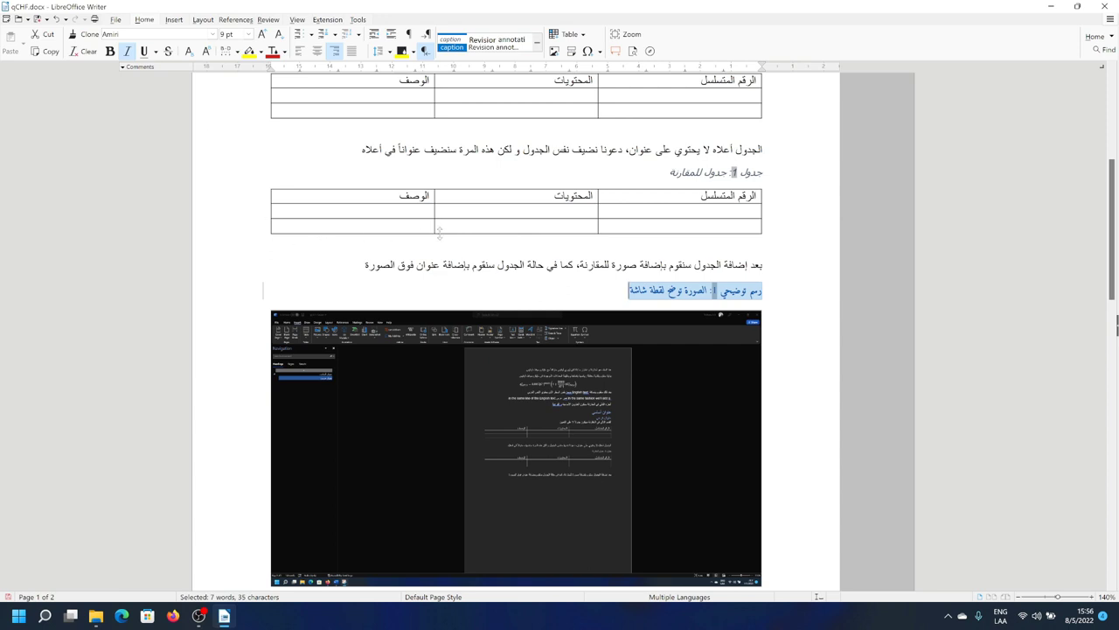
{"action": "left_click", "coordinate": [572, 274]}
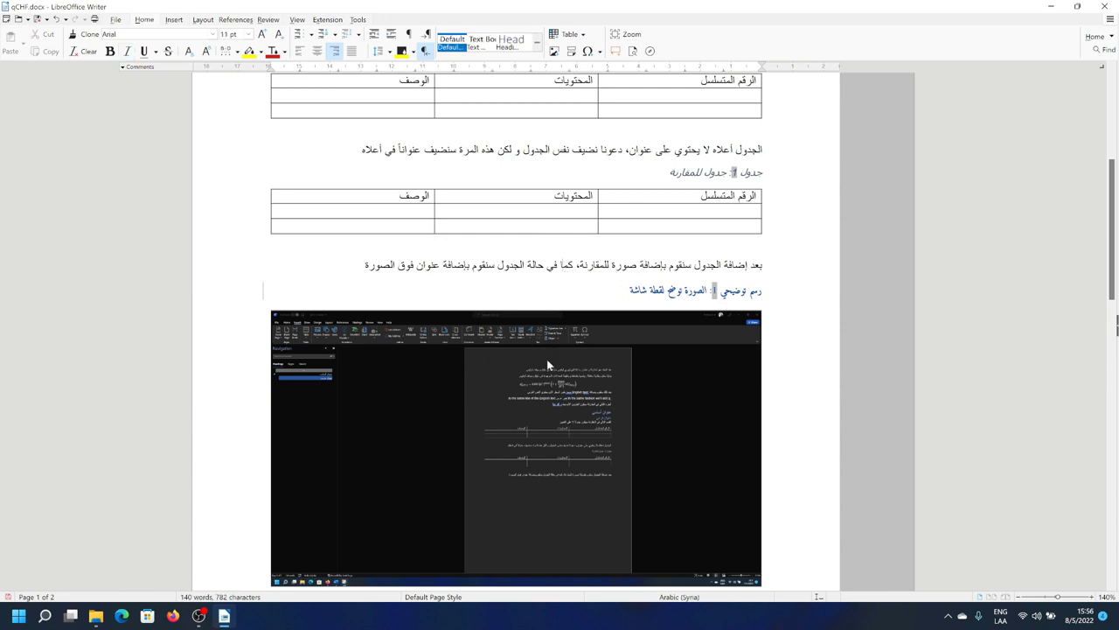
{"action": "scroll", "coordinate": [547, 359], "scroll_direction": "down", "scroll_amount": 10}
{"action": "scroll", "coordinate": [547, 358], "scroll_direction": "down", "scroll_amount": 5}
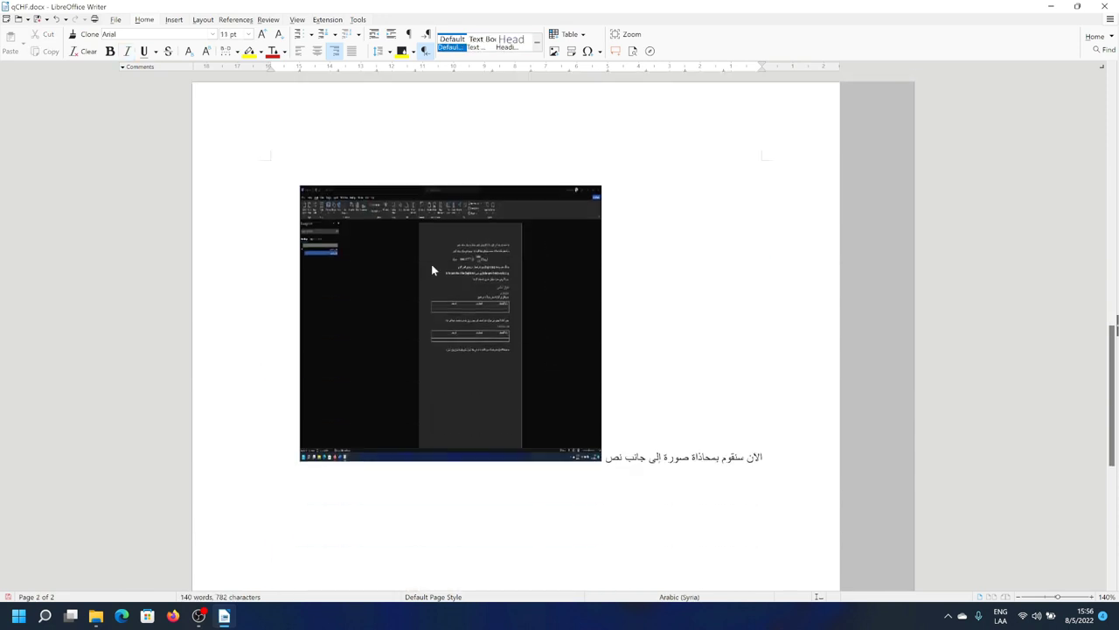
{"action": "left_click", "coordinate": [468, 381]}
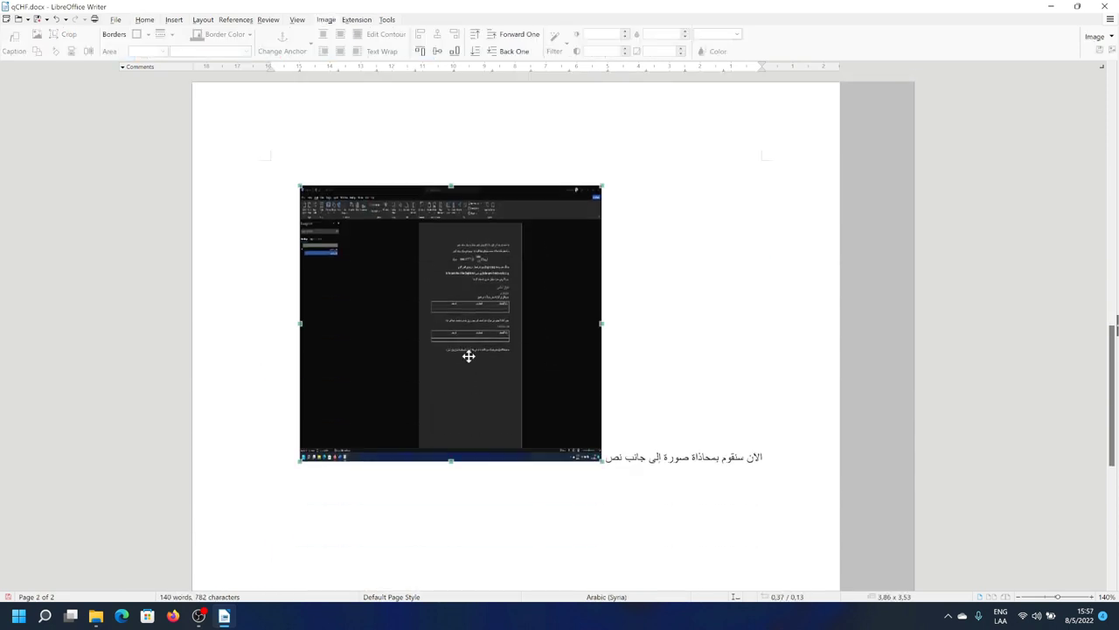
{"action": "left_click", "coordinate": [630, 461]}
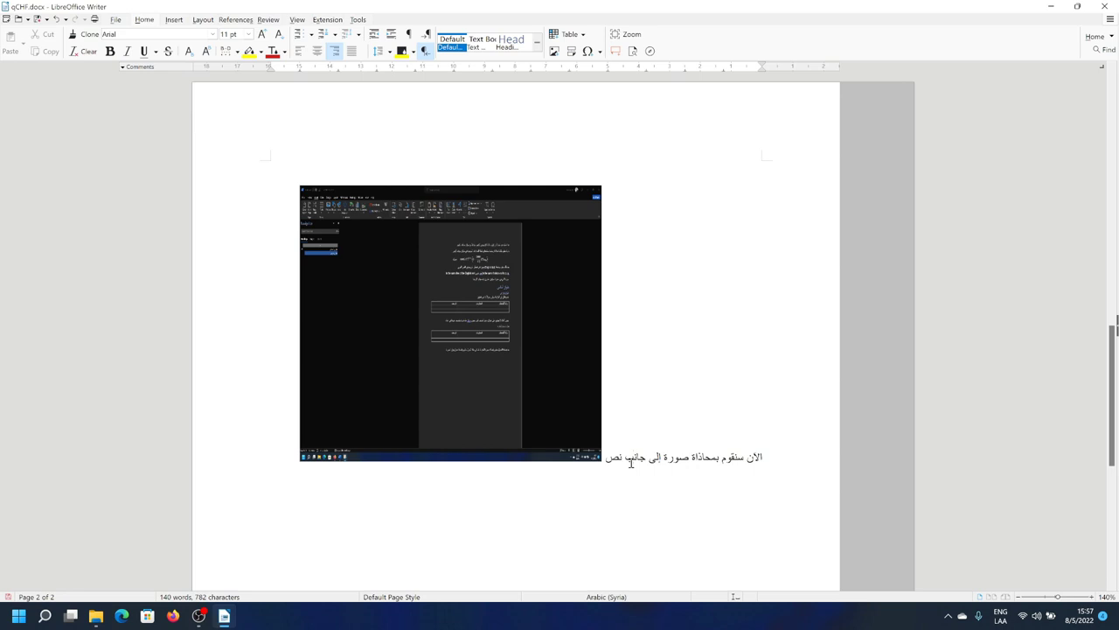
{"action": "left_click", "coordinate": [603, 502]}
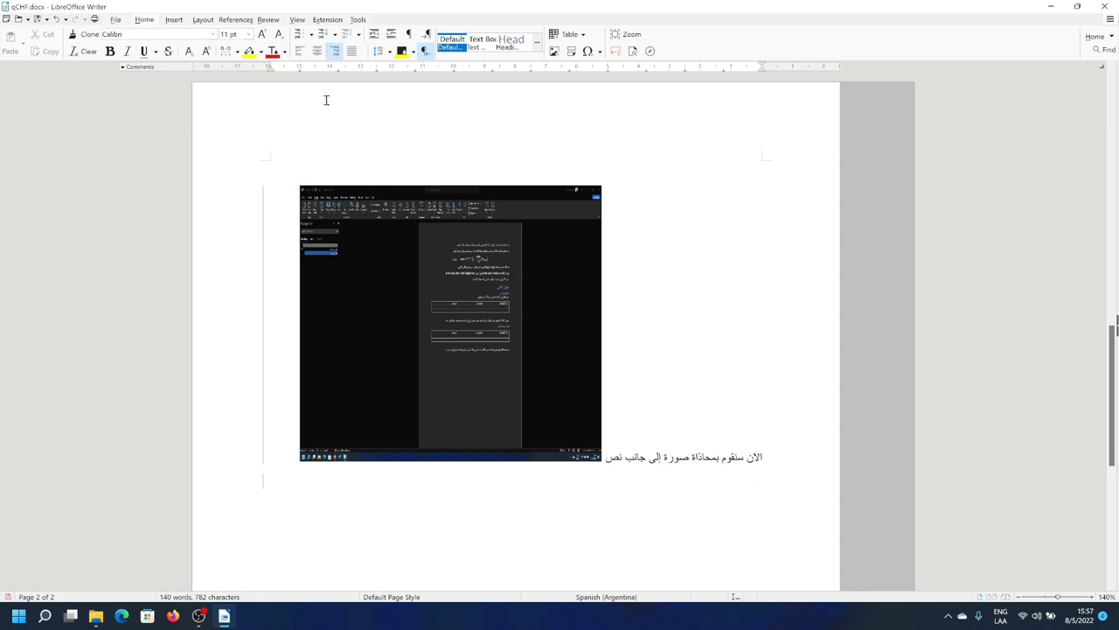
{"action": "left_click", "coordinate": [310, 35]}
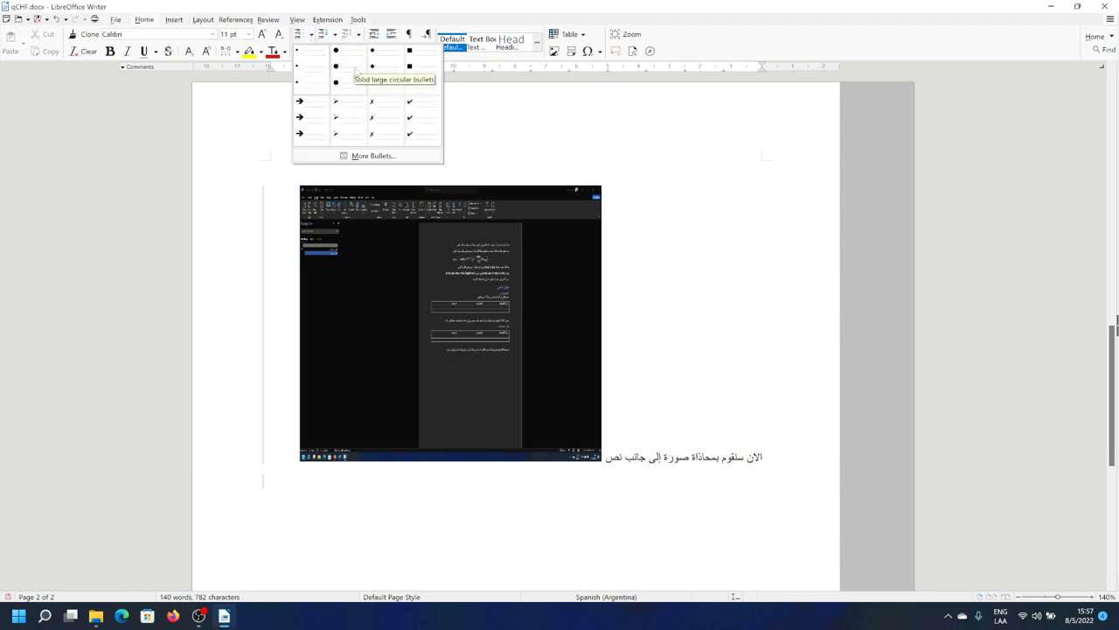
Step: Type a solid-circle bulleted list: عنصر أول, عنصر ثاني, عنصر ثالث, then end the list
{"action": "left_click", "coordinate": [356, 69]}
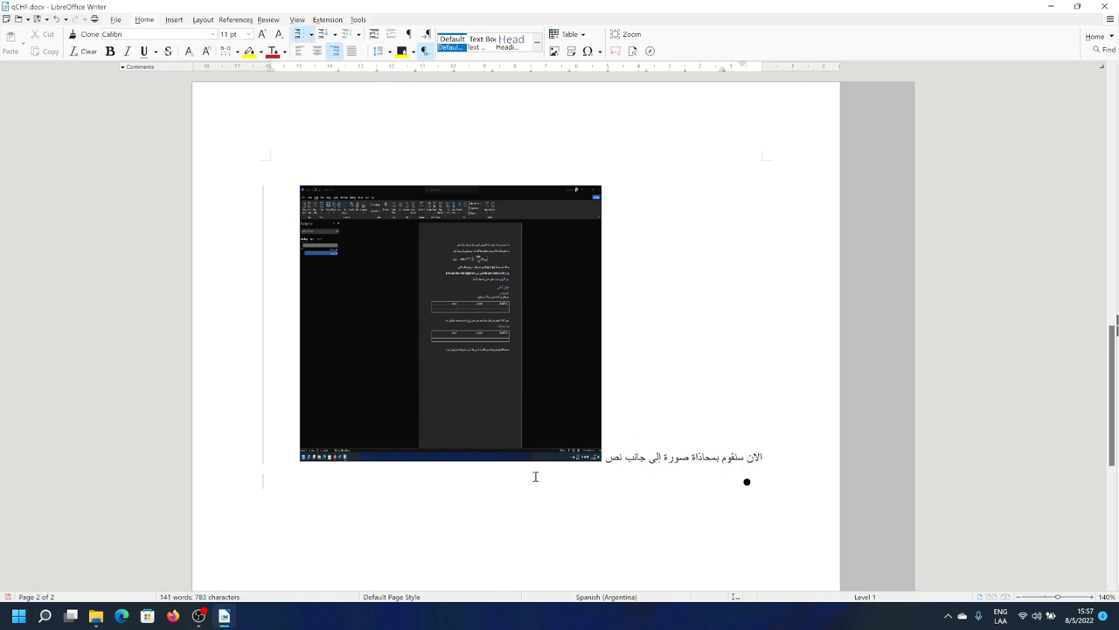
{"action": "key", "text": "alt+shift"}
{"action": "type", "text": "عنصر أول"}
{"action": "key", "text": "Return"}
{"action": "type", "text": "عنصر"}
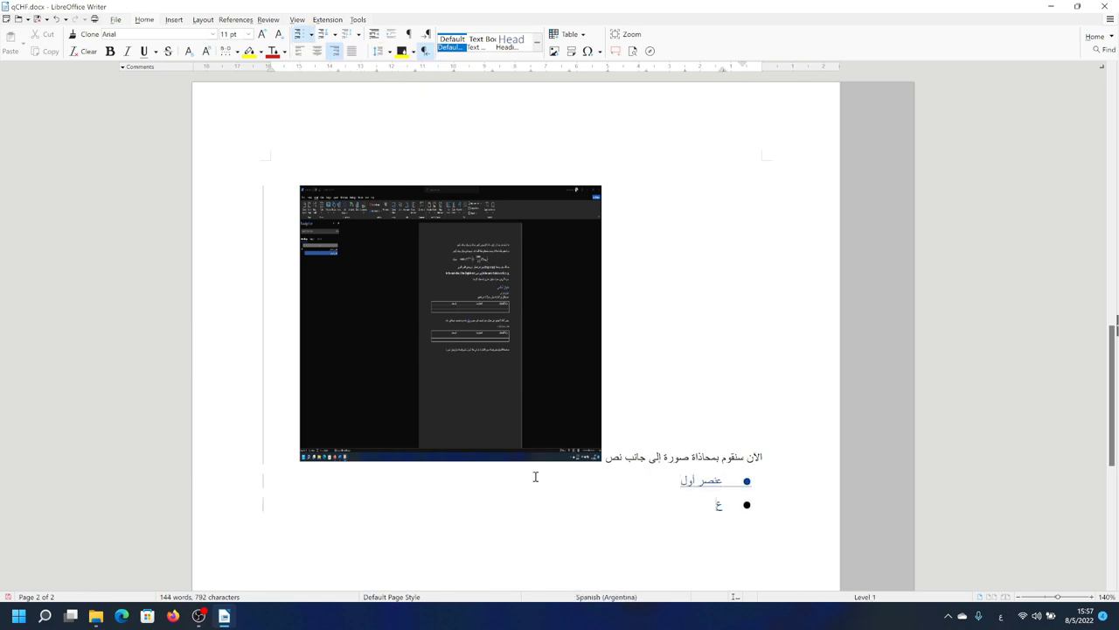
{"action": "type", "text": " ثاني"}
{"action": "key", "text": "Return"}
{"action": "type", "text": "عنصر ثالث"}
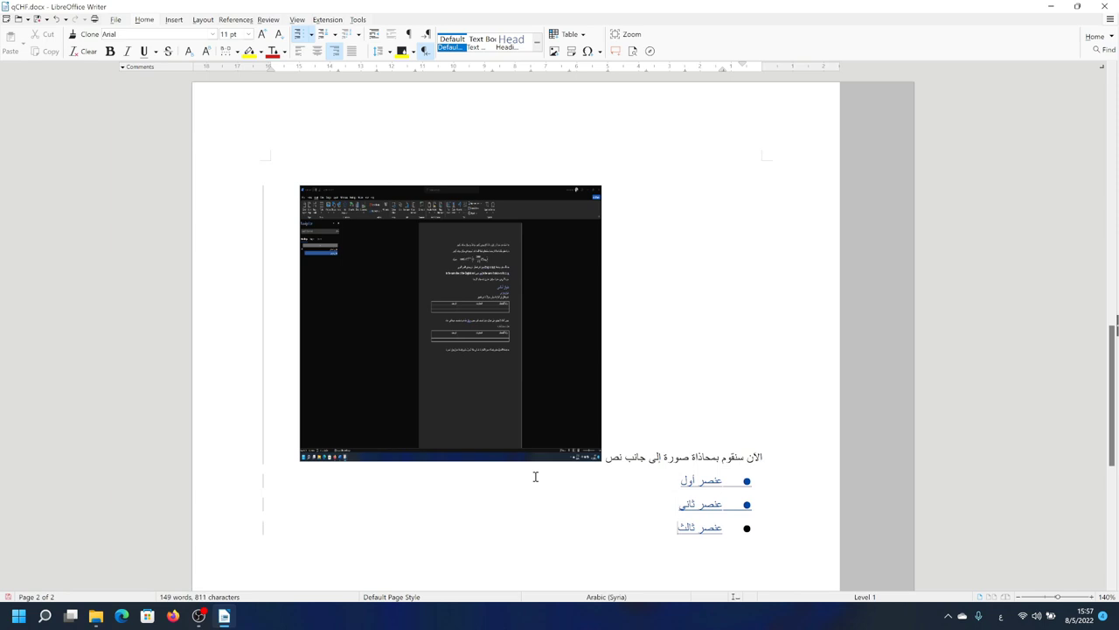
{"action": "key", "text": "Return"}
{"action": "key", "text": "BackSpace"}
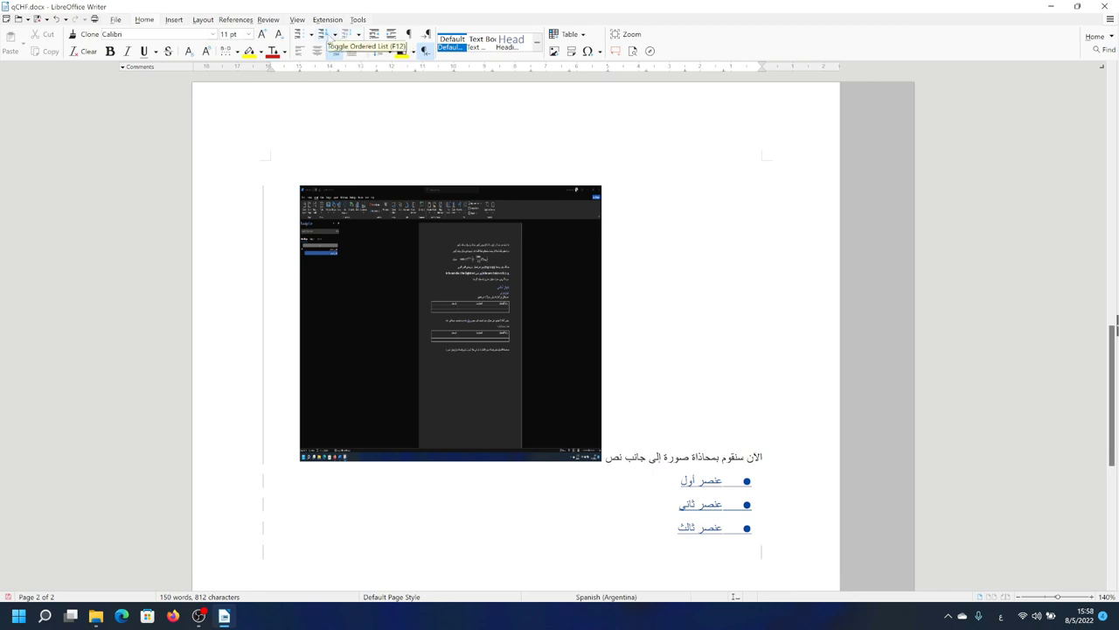
Step: Start a '1.' numbered list with items عنصر أول مرقم, عنصر ثاني مرقم, عنصر ثالث مرقم
{"action": "left_click", "coordinate": [346, 35]}
{"action": "left_click", "coordinate": [335, 36]}
{"action": "left_click", "coordinate": [336, 36]}
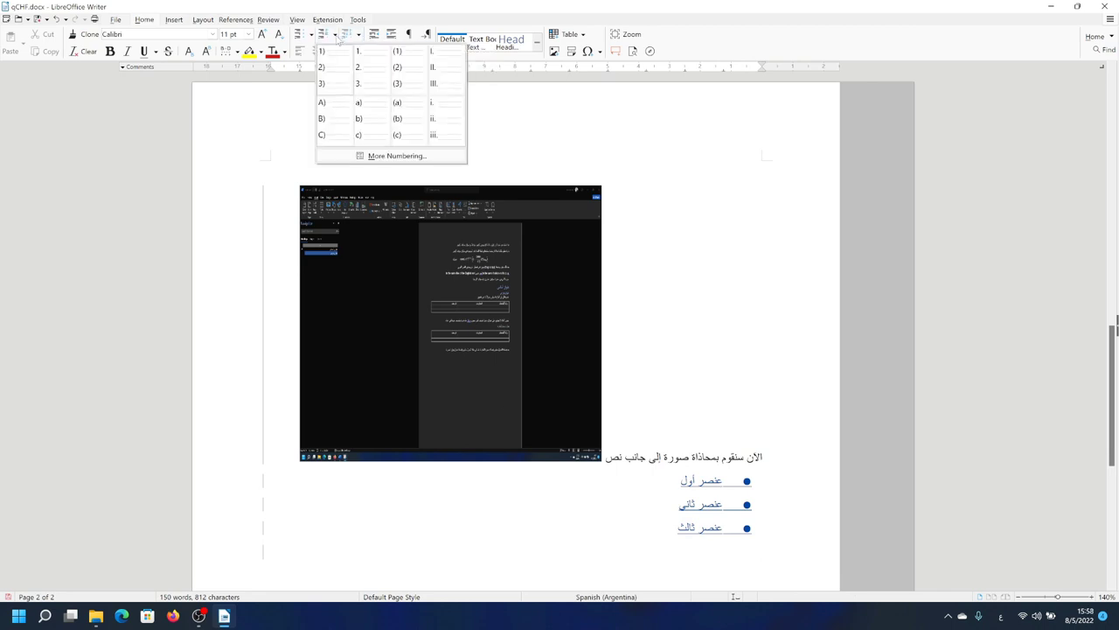
{"action": "left_click", "coordinate": [371, 58]}
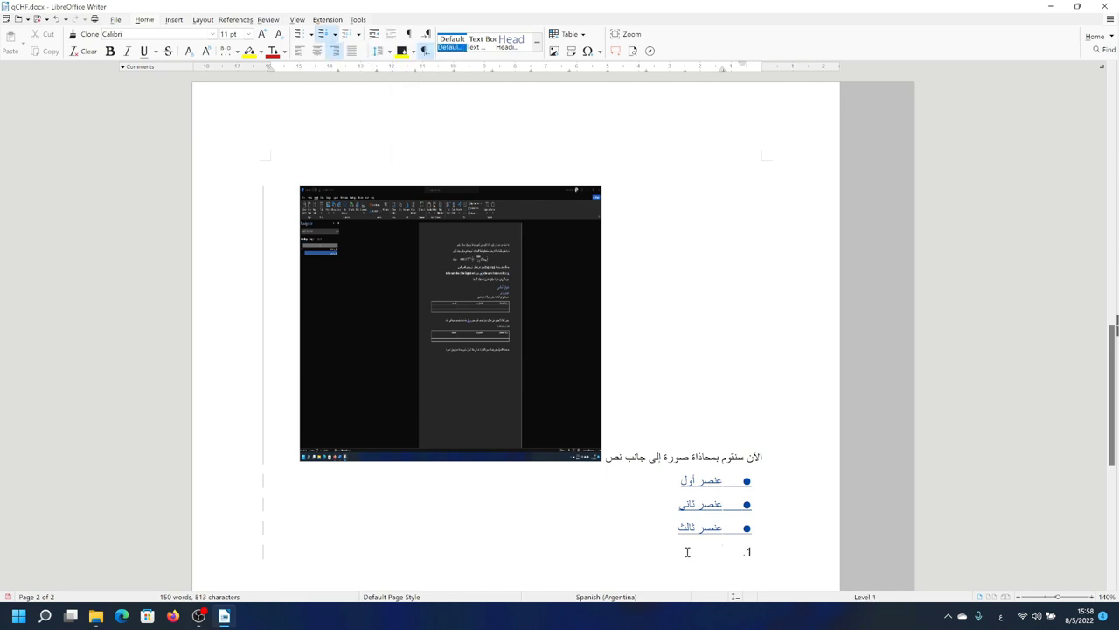
{"action": "type", "text": "عنصر "}
{"action": "type", "text": "أول مرقم"}
{"action": "key", "text": "Return"}
{"action": "type", "text": "عنصر ثاني مرقم"}
{"action": "key", "text": "Return"}
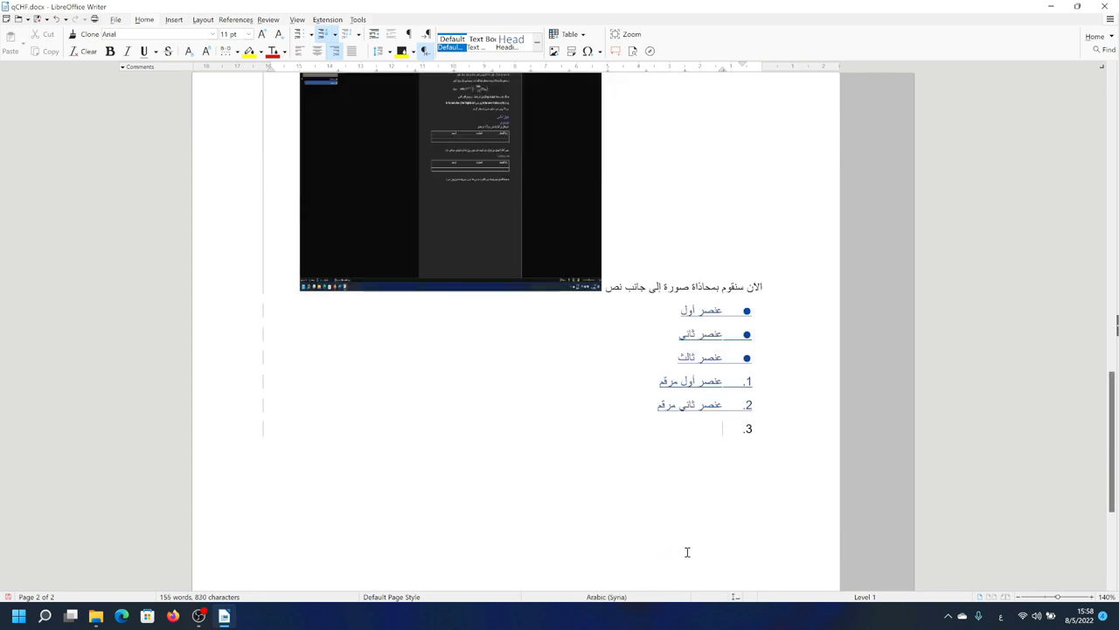
{"action": "type", "text": "عنصر ثالث مرقم"}
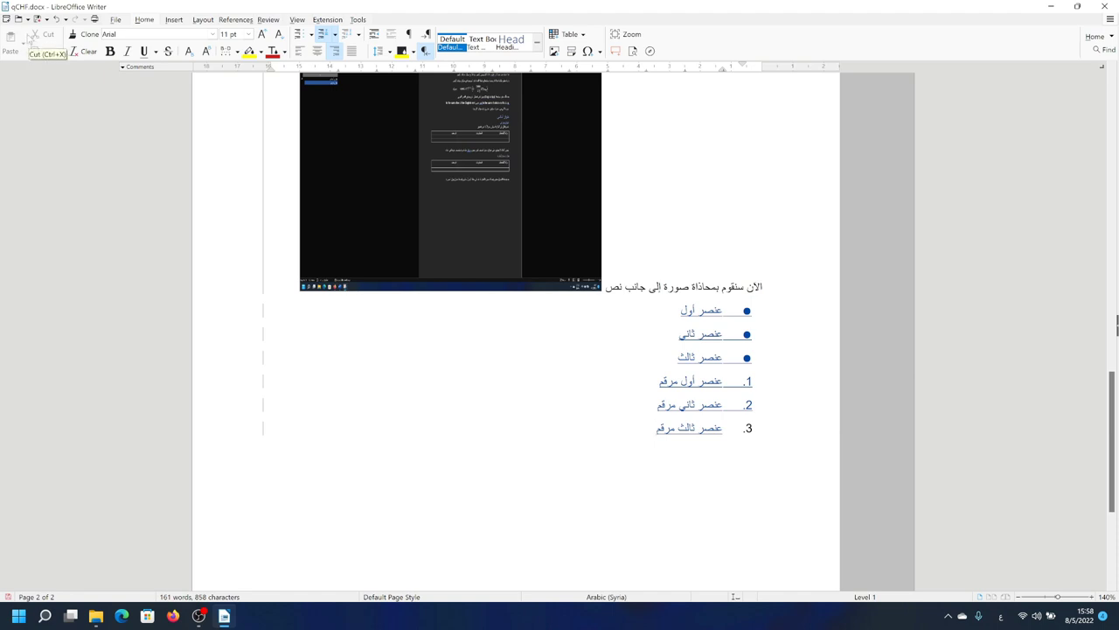
Step: Overwrite qCHF.docx in Word 2007–365 format, then close the Writer window
{"action": "left_click", "coordinate": [115, 19]}
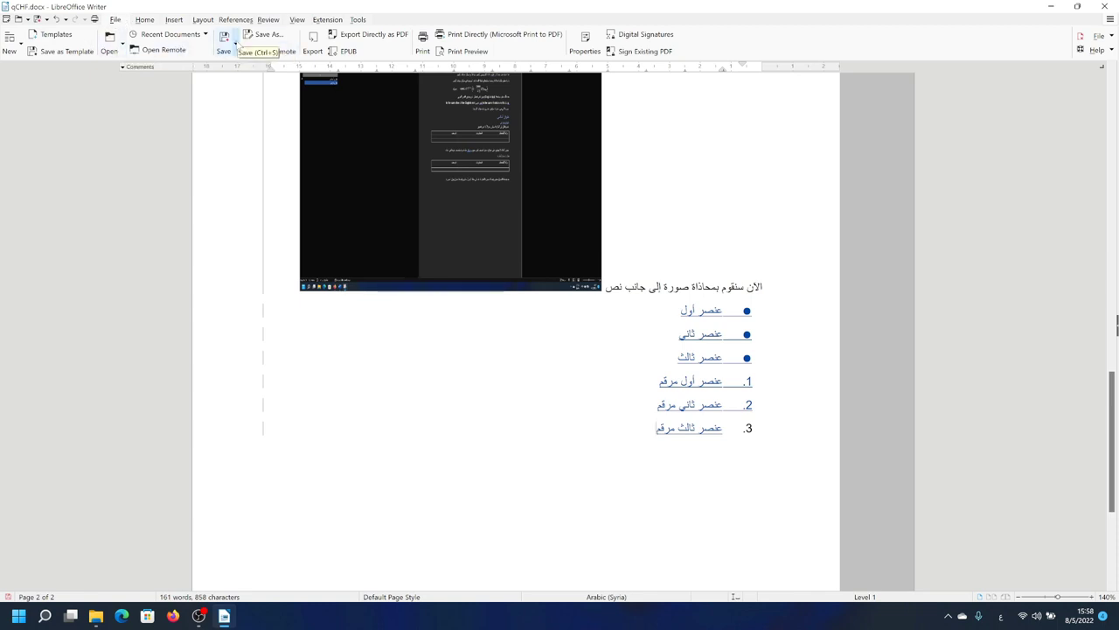
{"action": "left_click", "coordinate": [234, 42]}
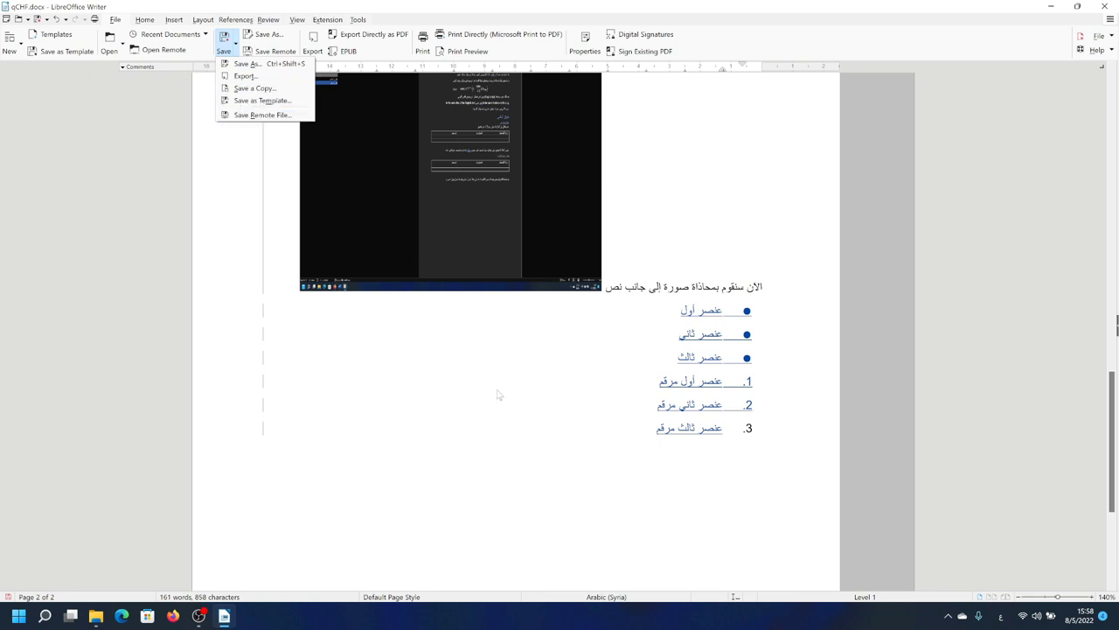
{"action": "left_click", "coordinate": [269, 67]}
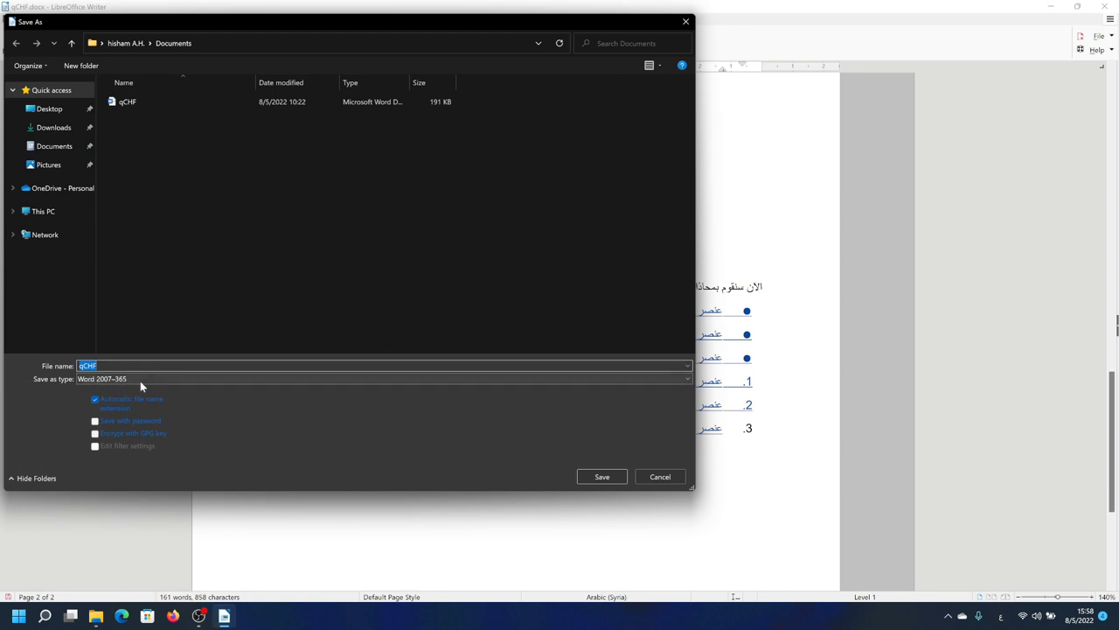
{"action": "left_click", "coordinate": [608, 477]}
{"action": "left_click", "coordinate": [590, 309]}
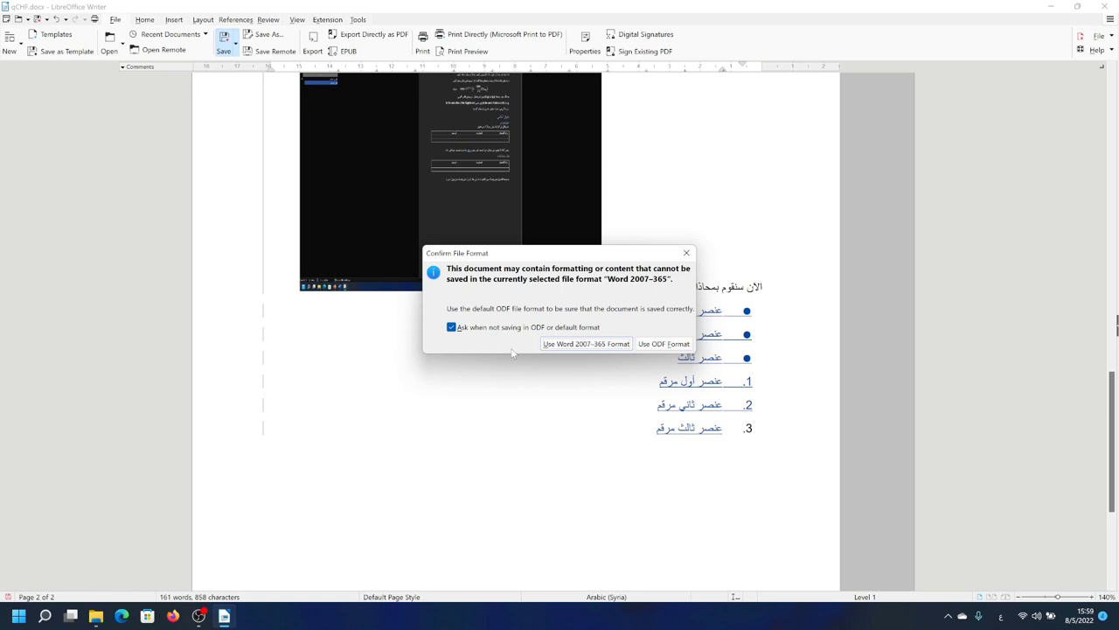
{"action": "left_click", "coordinate": [558, 344]}
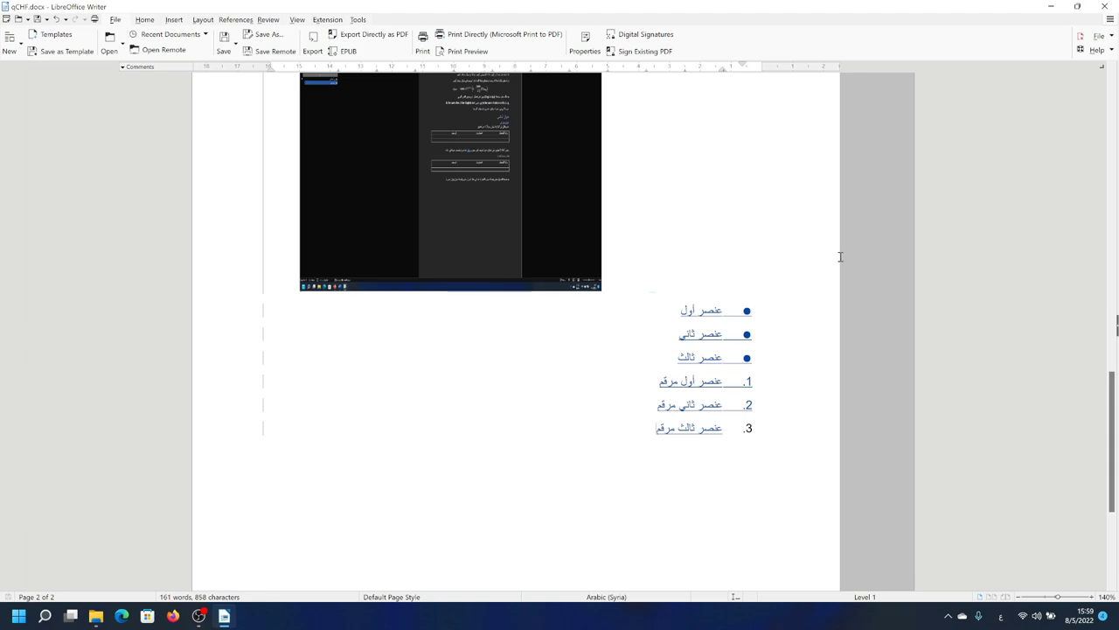
{"action": "left_click", "coordinate": [1102, 7]}
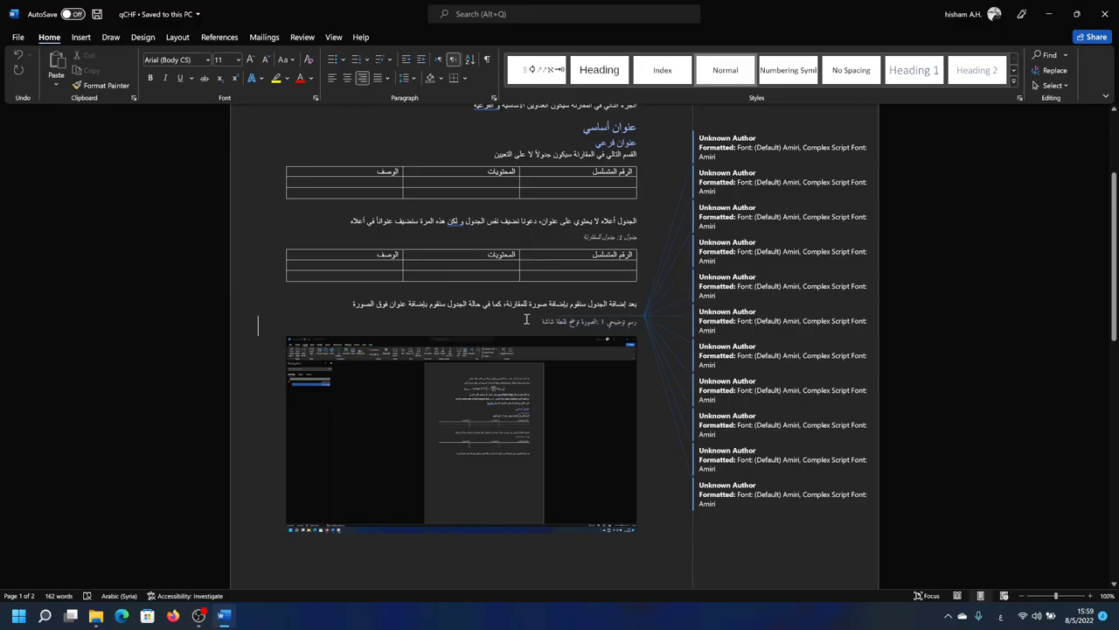
{"action": "left_click", "coordinate": [603, 320]}
{"action": "triple_click", "coordinate": [602, 321]}
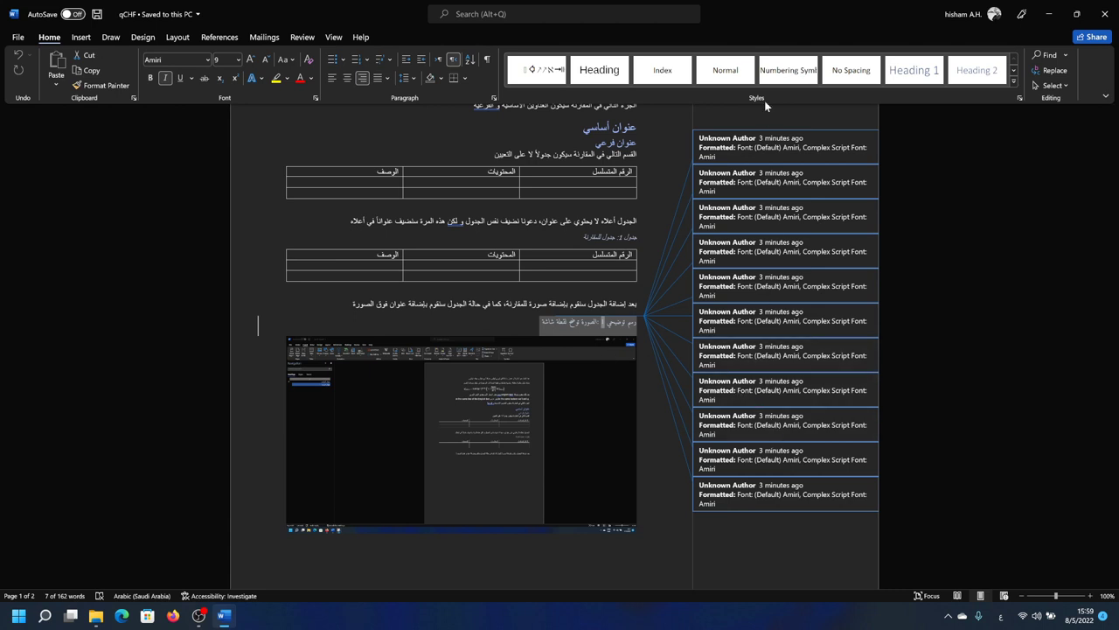
{"action": "scroll", "coordinate": [712, 492], "scroll_direction": "down", "scroll_amount": 3}
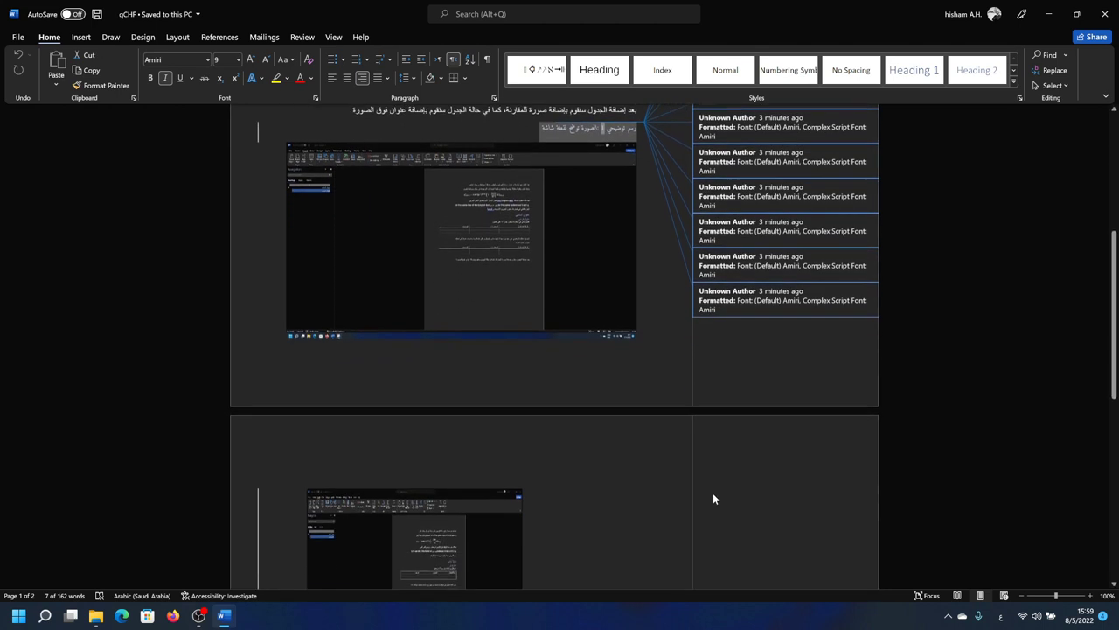
{"action": "scroll", "coordinate": [712, 493], "scroll_direction": "down", "scroll_amount": 3}
{"action": "scroll", "coordinate": [713, 493], "scroll_direction": "down", "scroll_amount": 4}
{"action": "scroll", "coordinate": [713, 494], "scroll_direction": "down", "scroll_amount": 1}
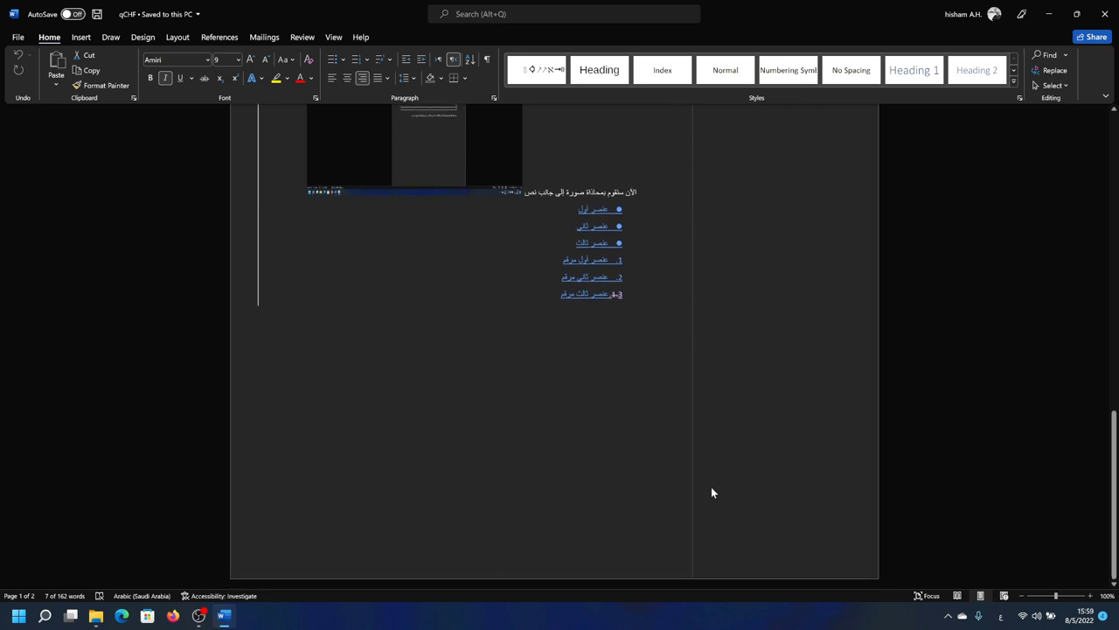
{"action": "left_click", "coordinate": [571, 294]}
{"action": "left_click_drag", "start_coordinate": [557, 215], "coordinate": [630, 259]}
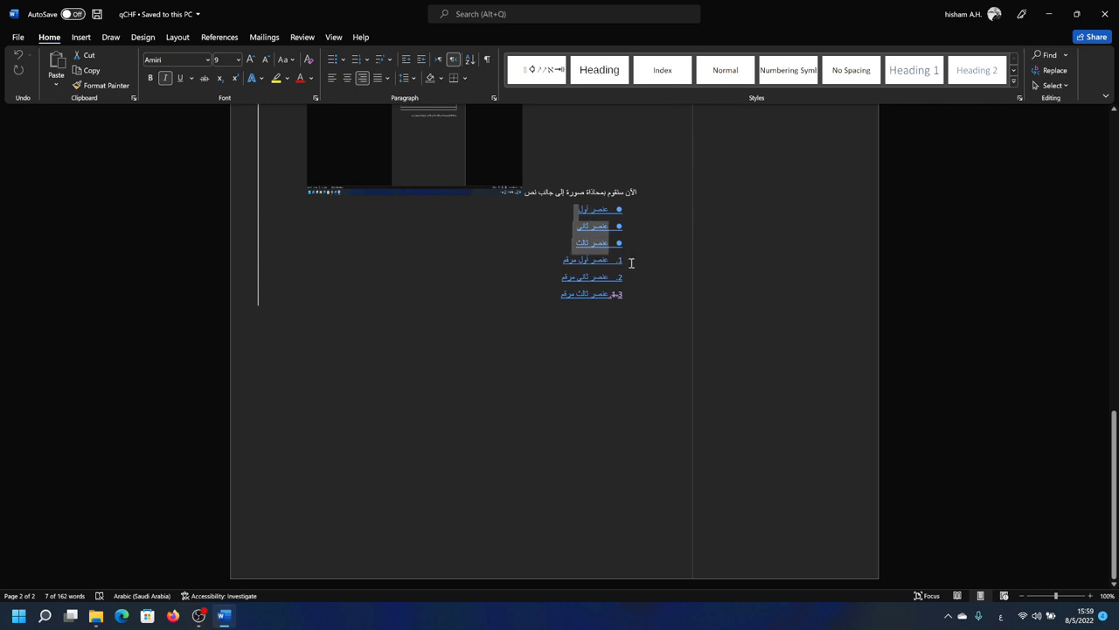
{"action": "mouse_move", "coordinate": [631, 262]}
{"action": "left_mouse_down"}
{"action": "mouse_move", "coordinate": [632, 288]}
{"action": "mouse_move", "coordinate": [536, 335]}
{"action": "left_mouse_up"}
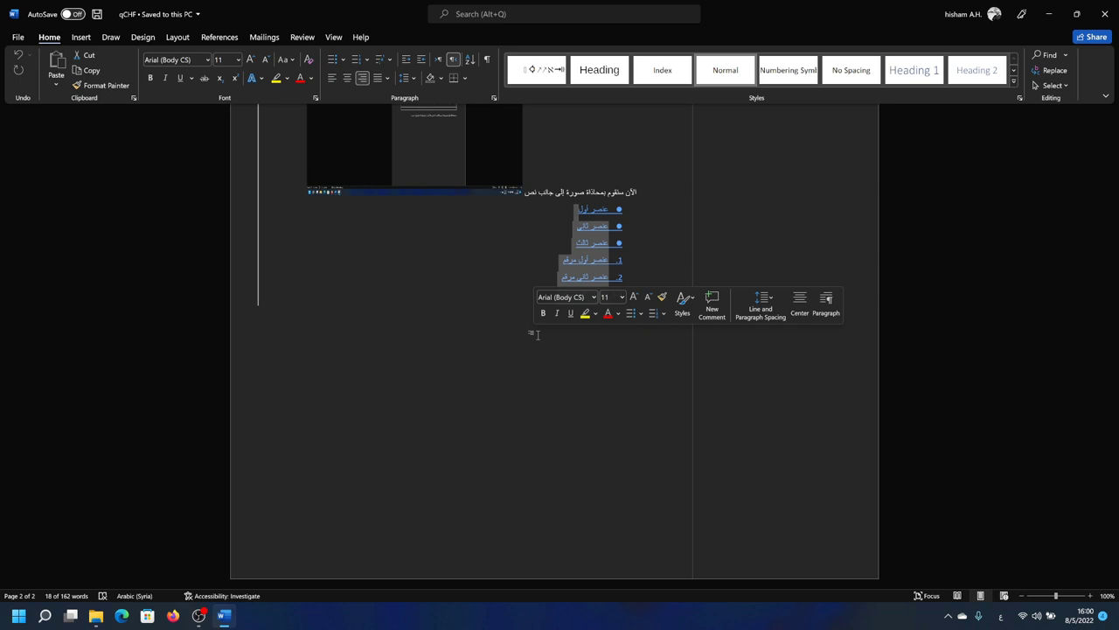
{"action": "scroll", "coordinate": [537, 335], "scroll_direction": "up", "scroll_amount": 15}
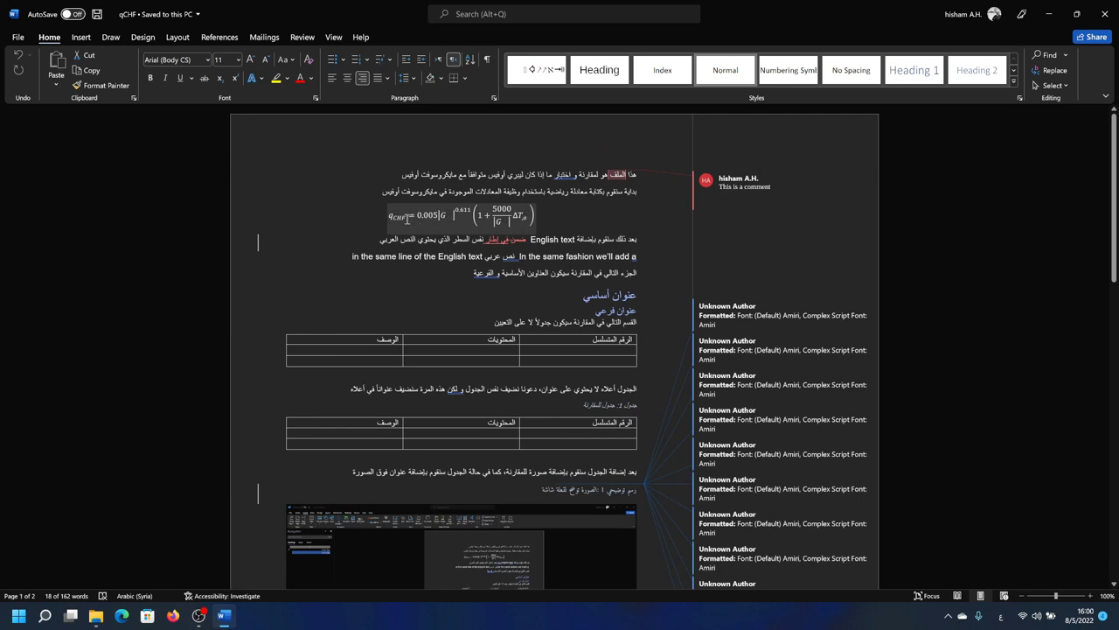
{"action": "left_click", "coordinate": [408, 215]}
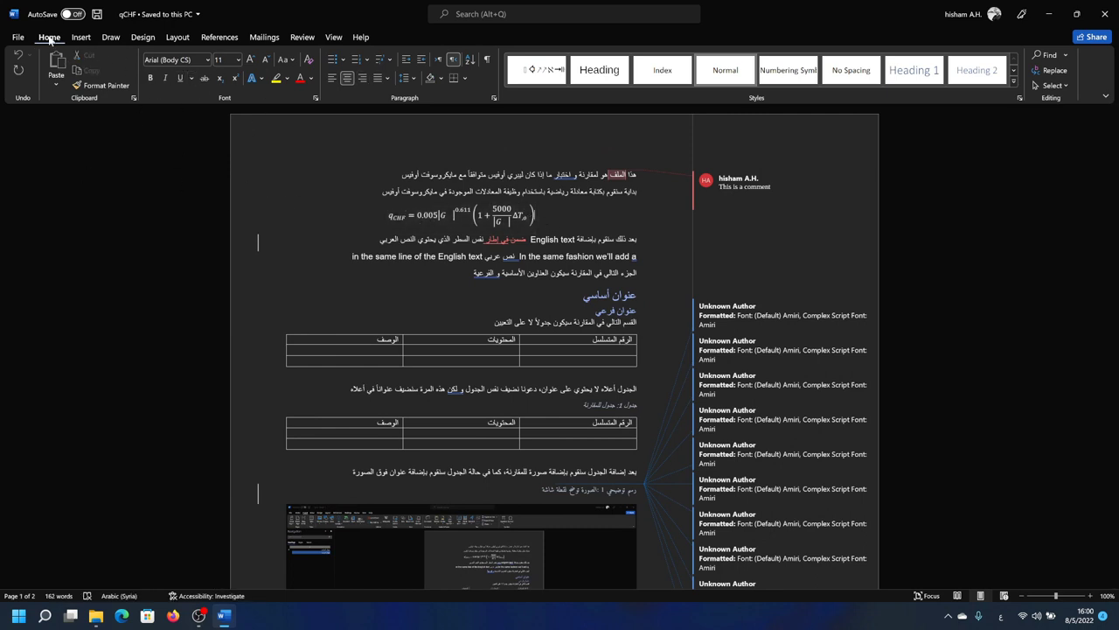
{"action": "left_click", "coordinate": [18, 37]}
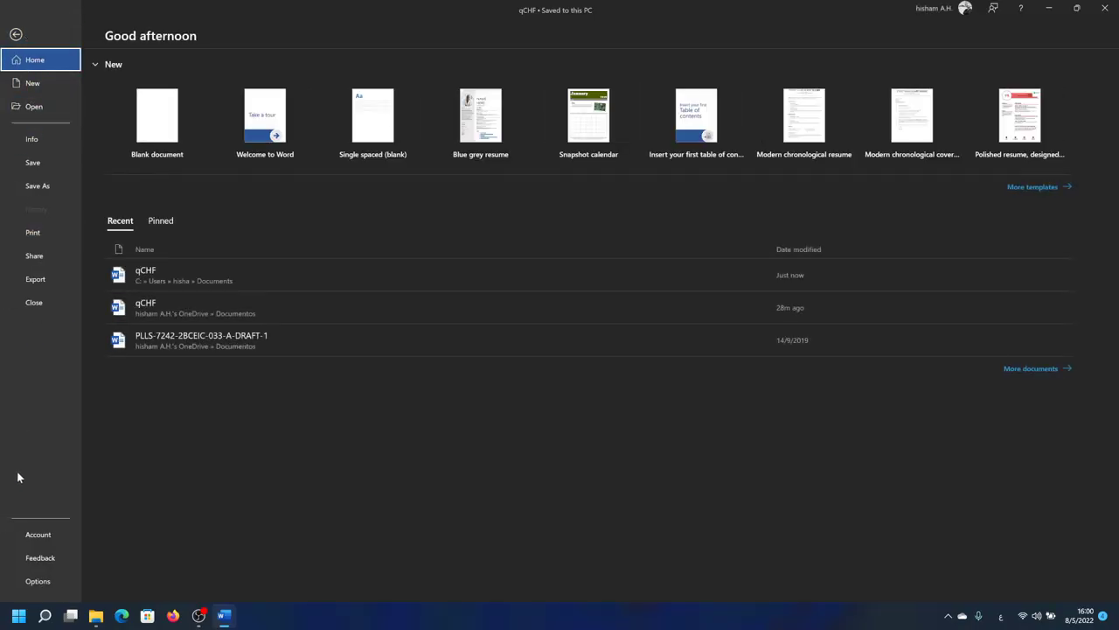
Step: Change Word's Office Theme to White under Account, then go back to the qCHF document
{"action": "left_click", "coordinate": [26, 535]}
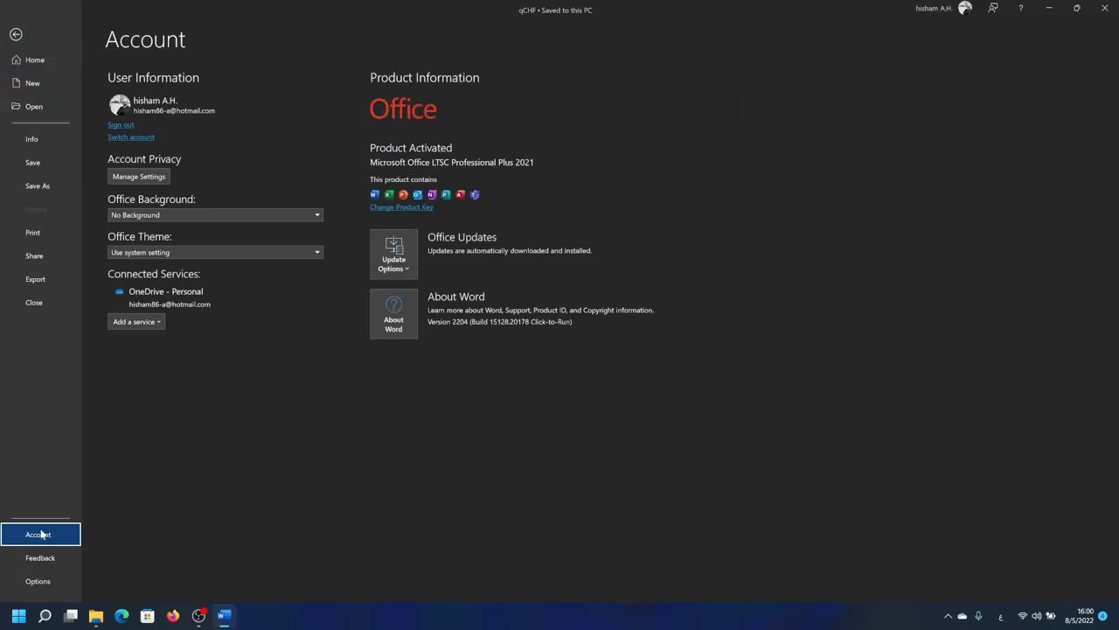
{"action": "left_click", "coordinate": [186, 249]}
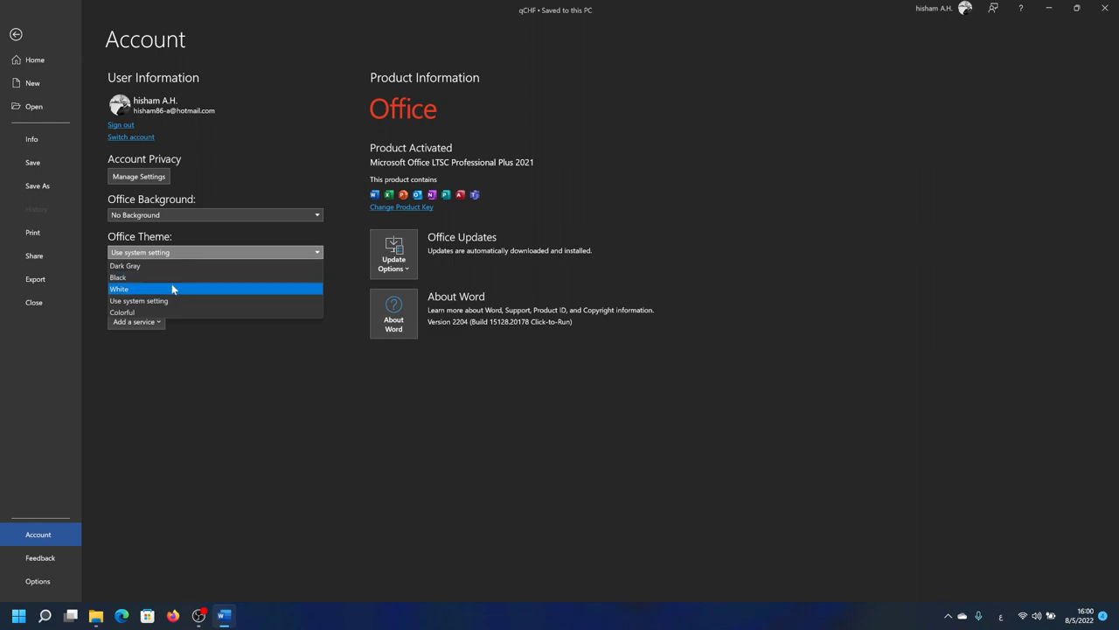
{"action": "left_click", "coordinate": [172, 289]}
{"action": "left_click", "coordinate": [15, 34]}
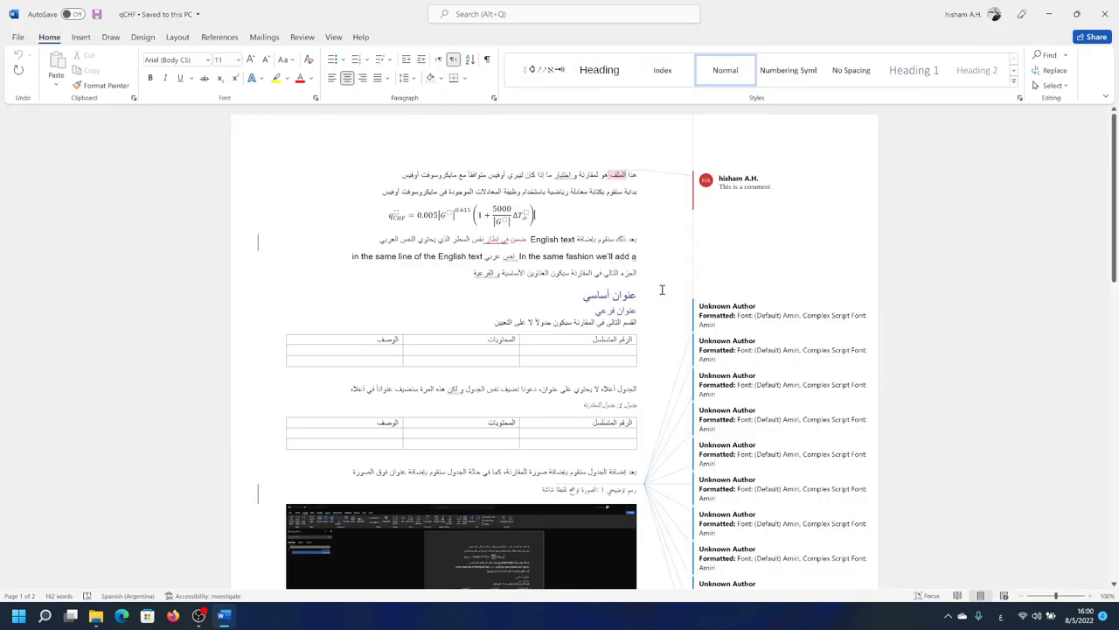
Step: Select the q_CHF term in the qCHF equation, then return to body text and show the Insert ribbon
{"action": "left_click", "coordinate": [473, 216]}
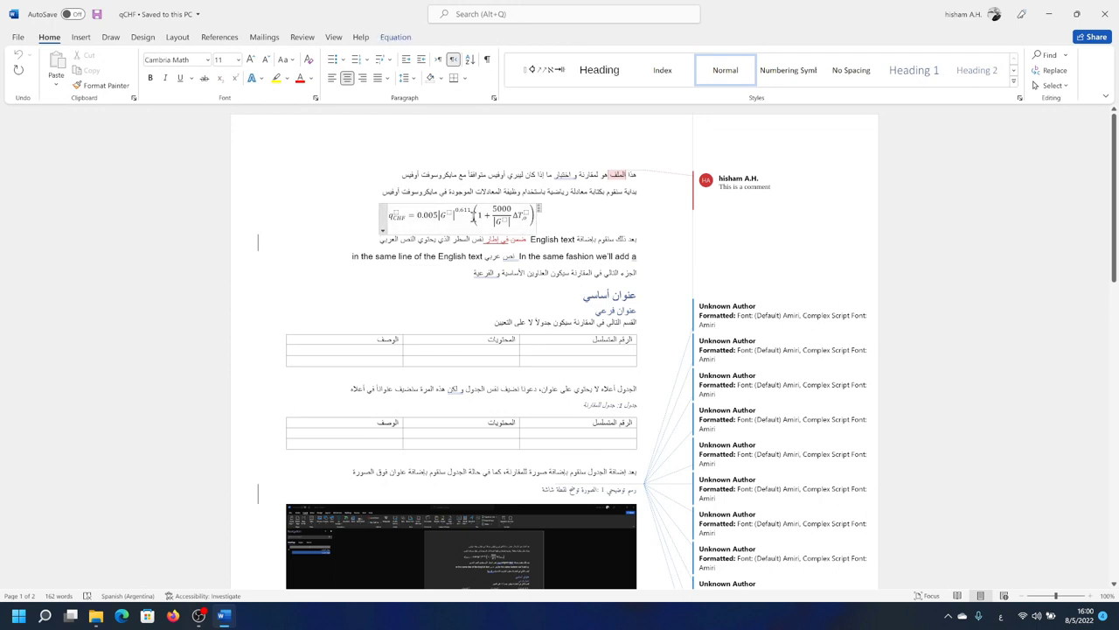
{"action": "double_click", "coordinate": [395, 213]}
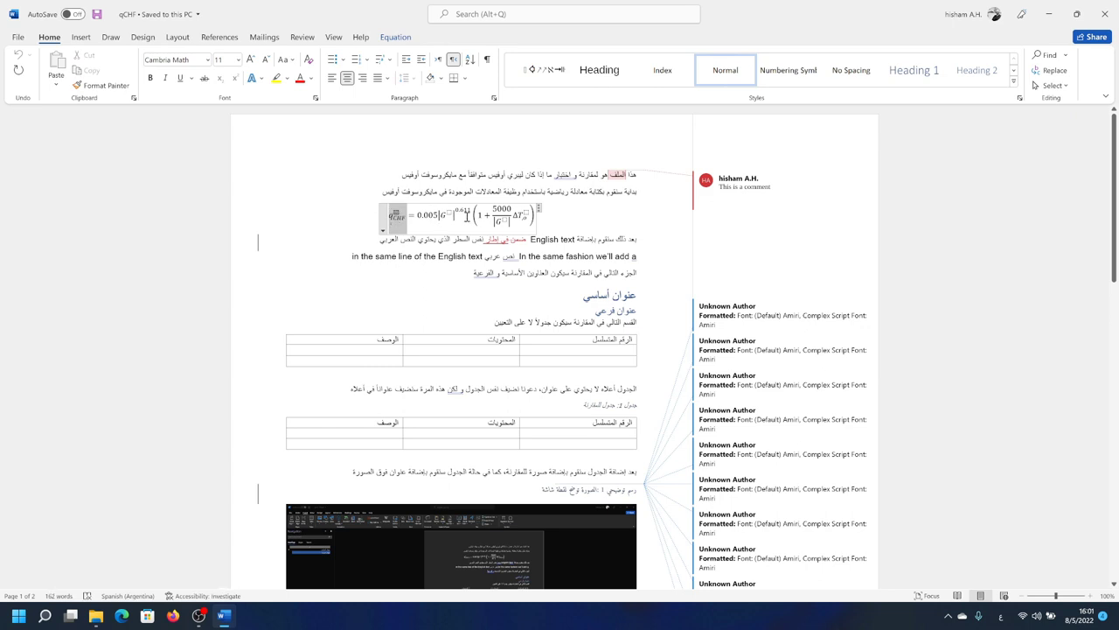
{"action": "left_click", "coordinate": [582, 223]}
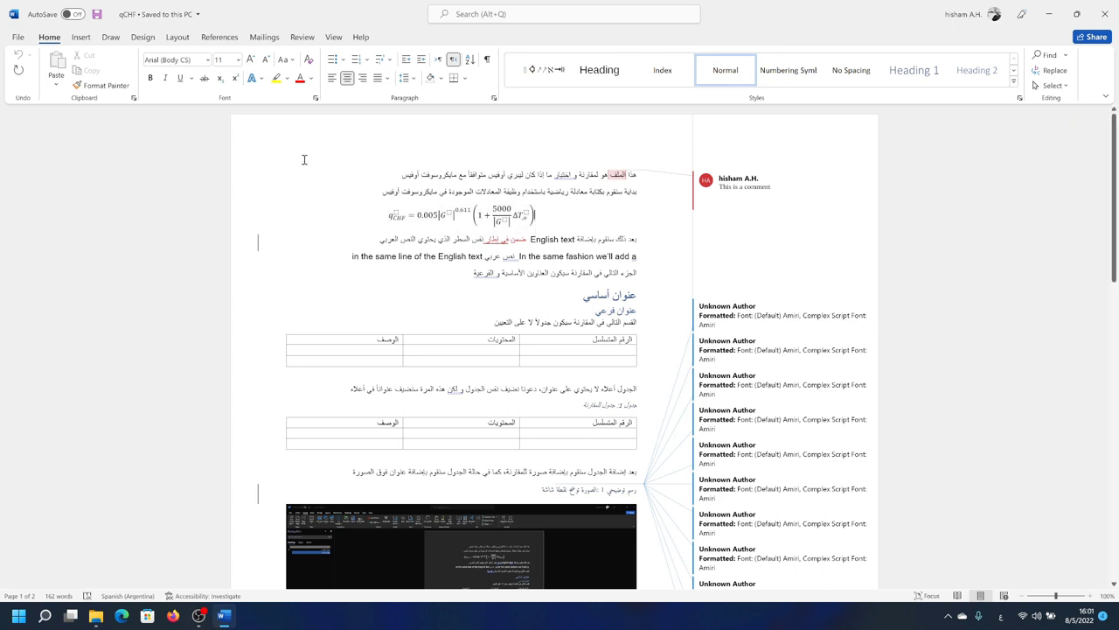
{"action": "left_click", "coordinate": [80, 40]}
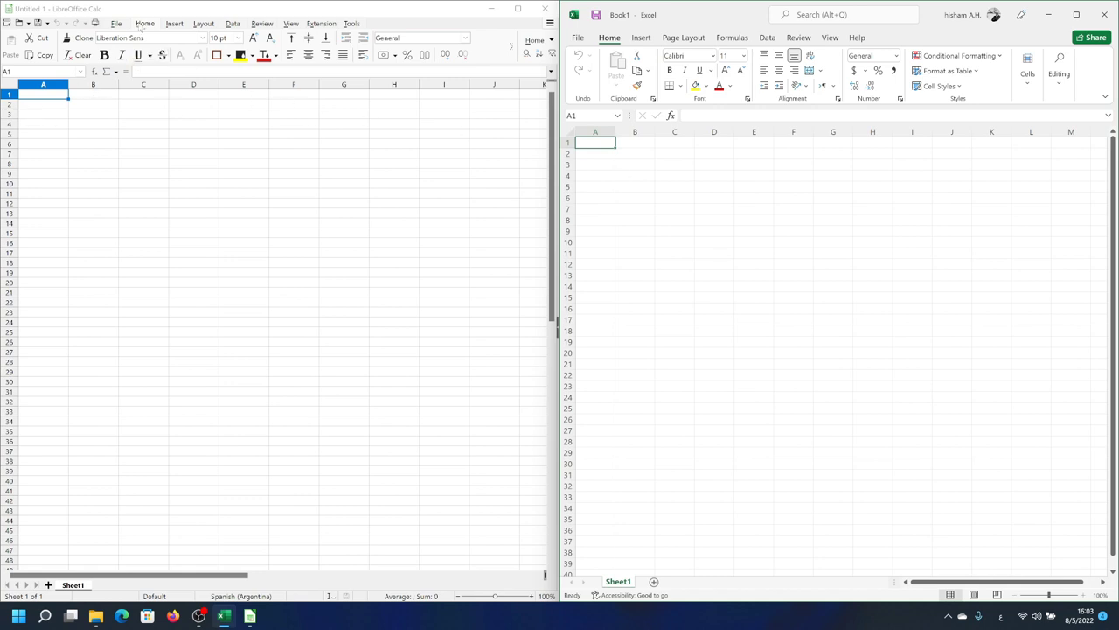
{"action": "left_click", "coordinate": [175, 27]}
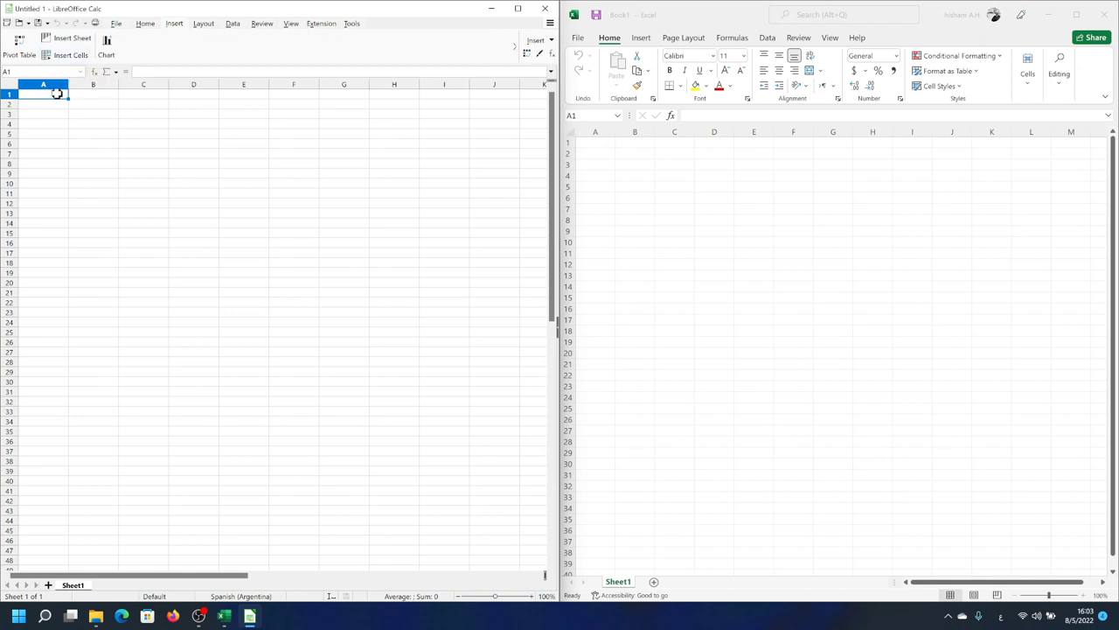
{"action": "right_click", "coordinate": [12, 96]}
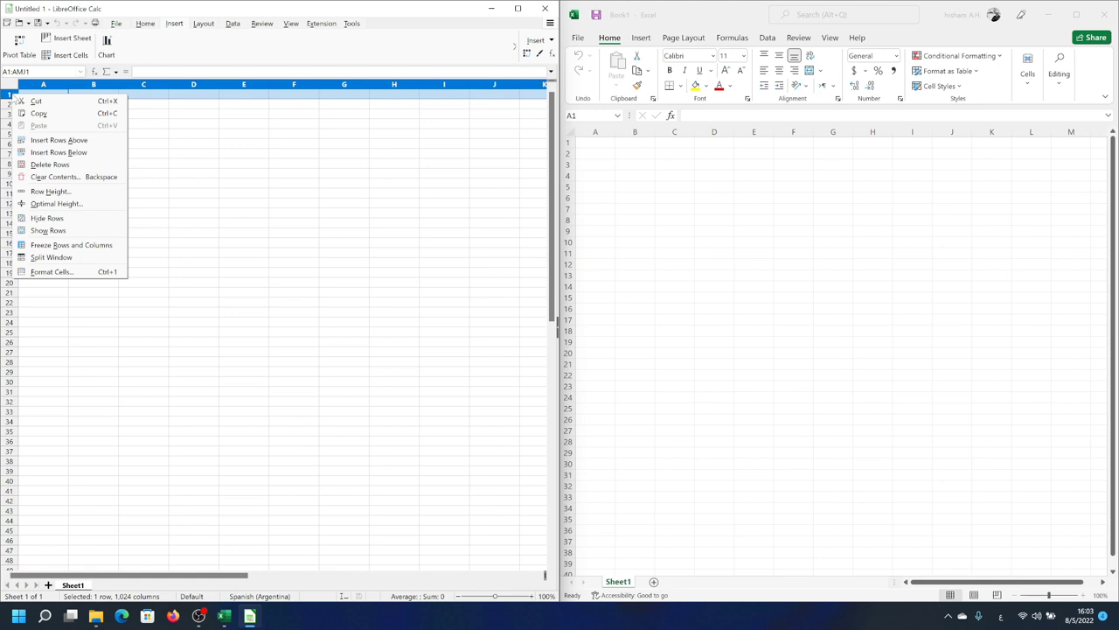
{"action": "left_click", "coordinate": [245, 192]}
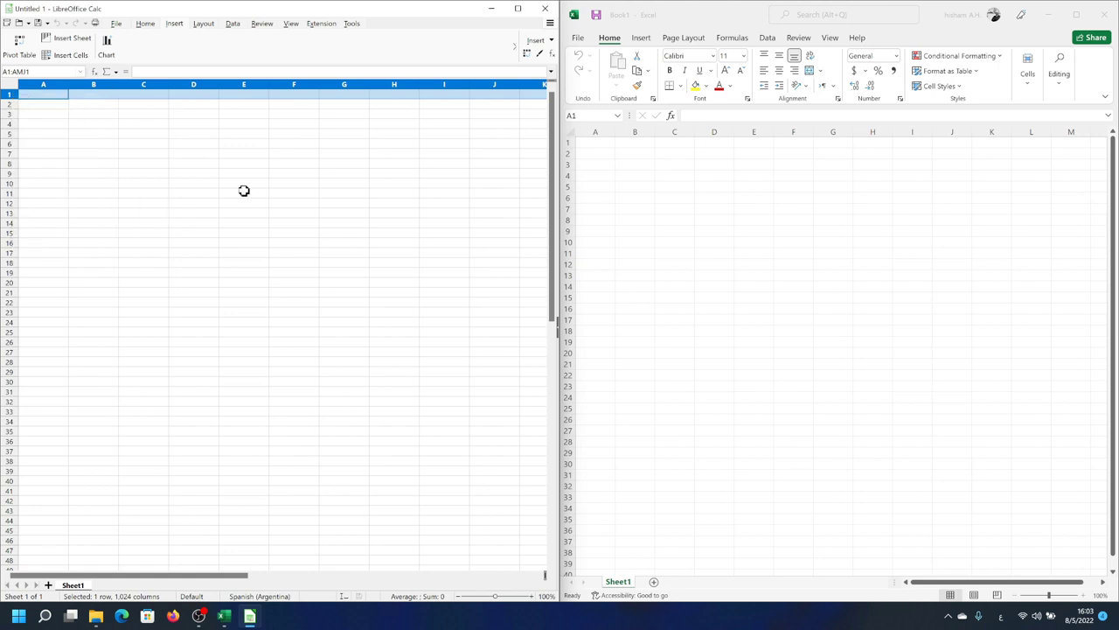
{"action": "right_click", "coordinate": [568, 143]}
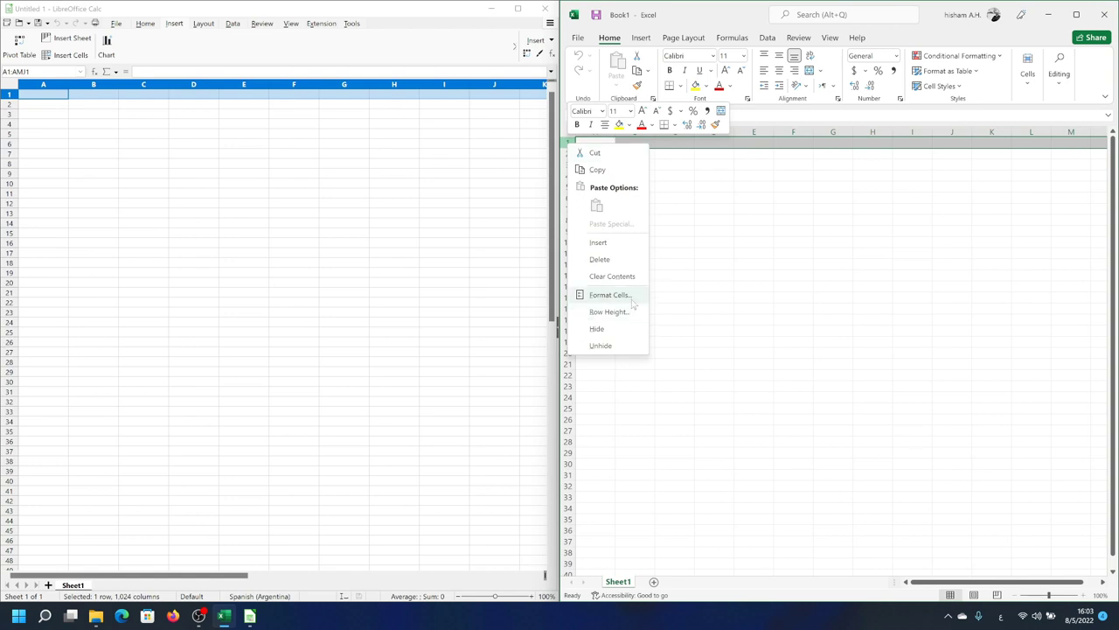
{"action": "left_click", "coordinate": [693, 288]}
{"action": "left_click", "coordinate": [691, 287]}
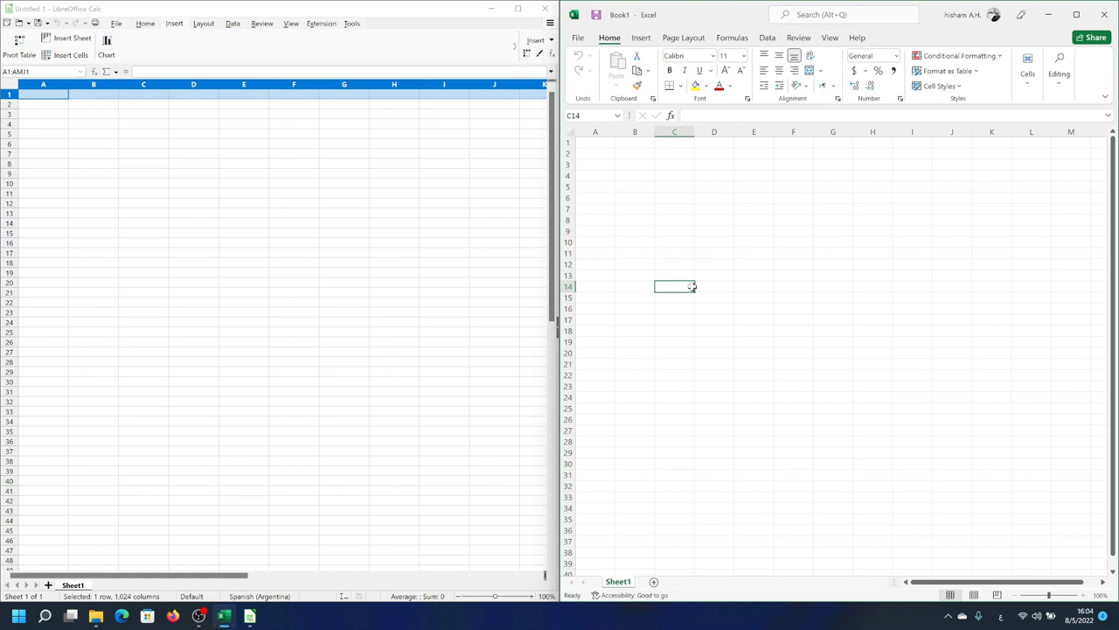
{"action": "left_click", "coordinate": [237, 203]}
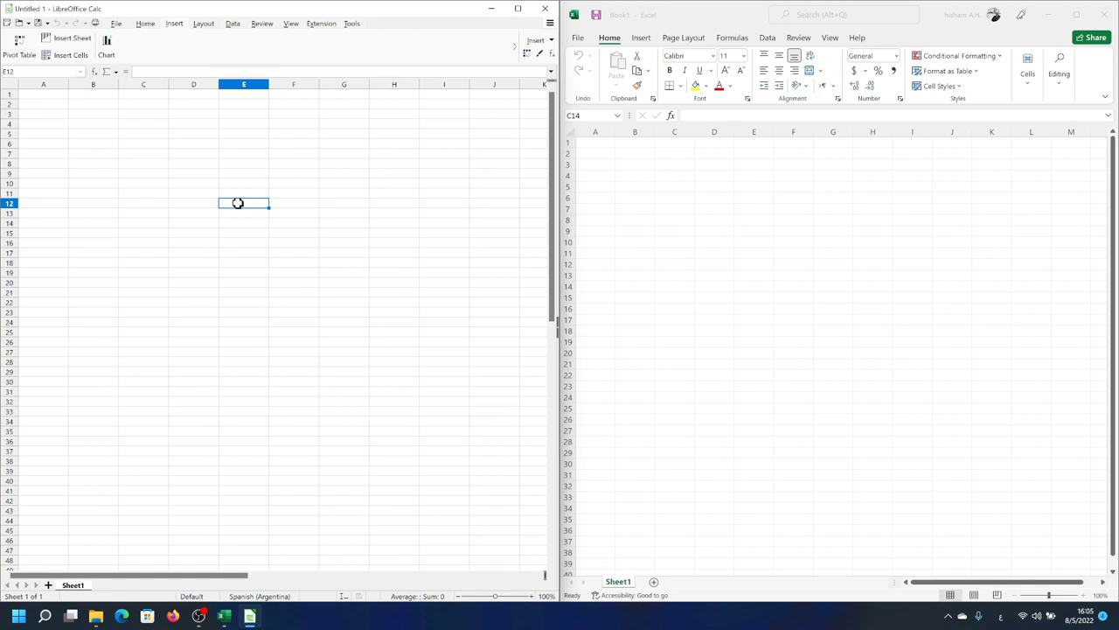
Step: Close the empty Untitled 1 spreadsheet in LibreOffice Calc
{"action": "left_click", "coordinate": [544, 8]}
Step: Close Excel and open 20200211-PLLS-LOCA-PCS-PUMP-DIS-UNC.xlsm from the DATA (E:) drive with Excel
{"action": "left_click", "coordinate": [1103, 14]}
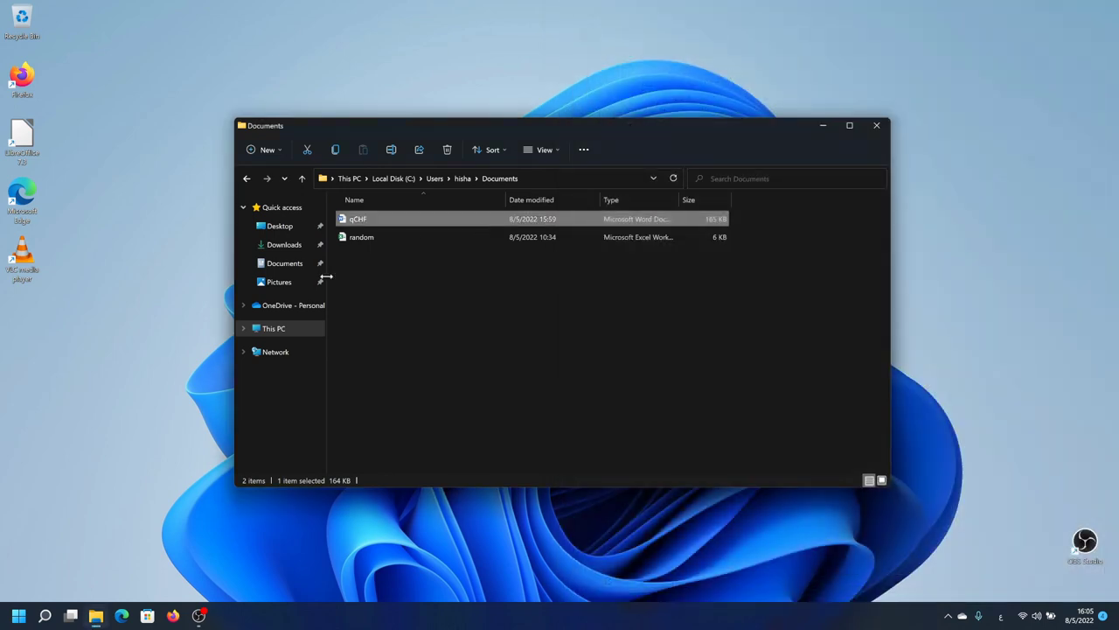
{"action": "left_click", "coordinate": [284, 329]}
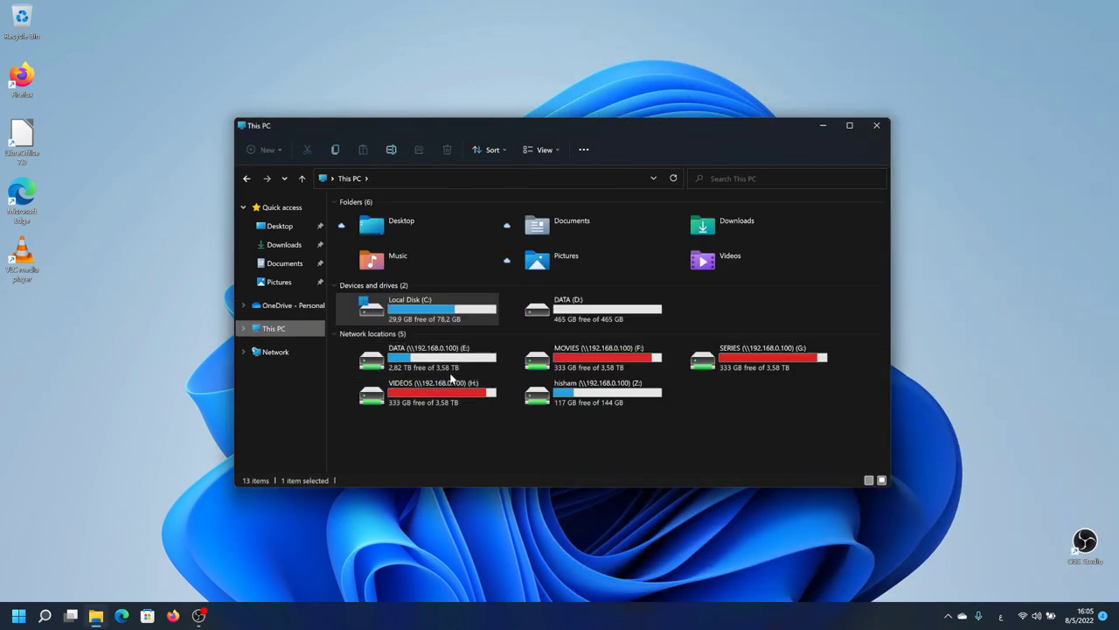
{"action": "double_click", "coordinate": [378, 363]}
{"action": "scroll", "coordinate": [377, 363], "scroll_direction": "down", "scroll_amount": 1}
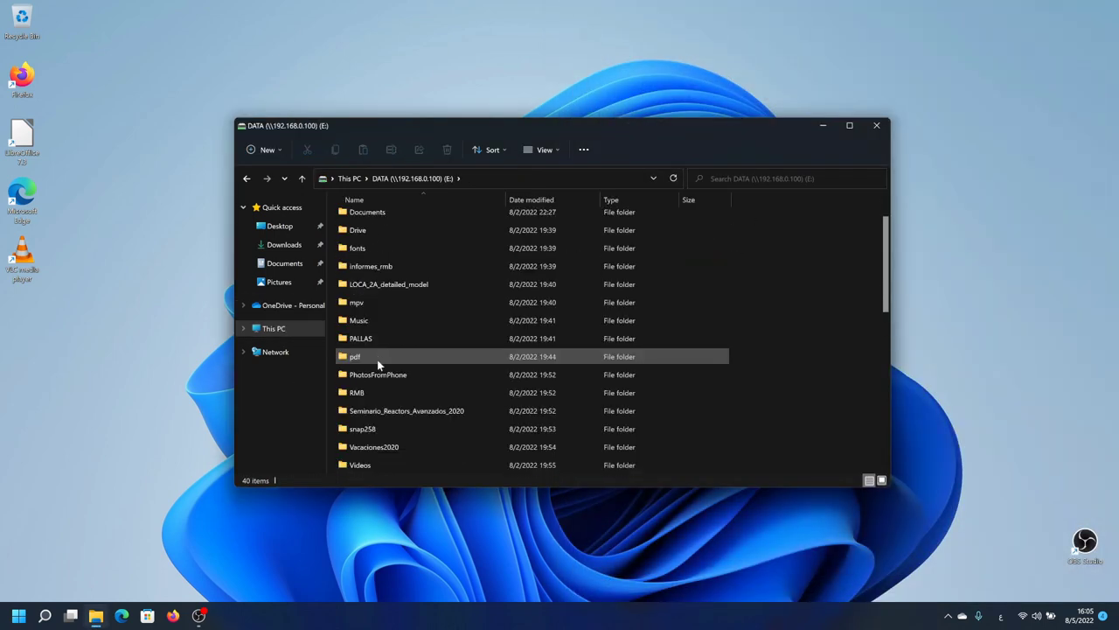
{"action": "scroll", "coordinate": [377, 363], "scroll_direction": "down", "scroll_amount": 5}
{"action": "left_click", "coordinate": [387, 283]}
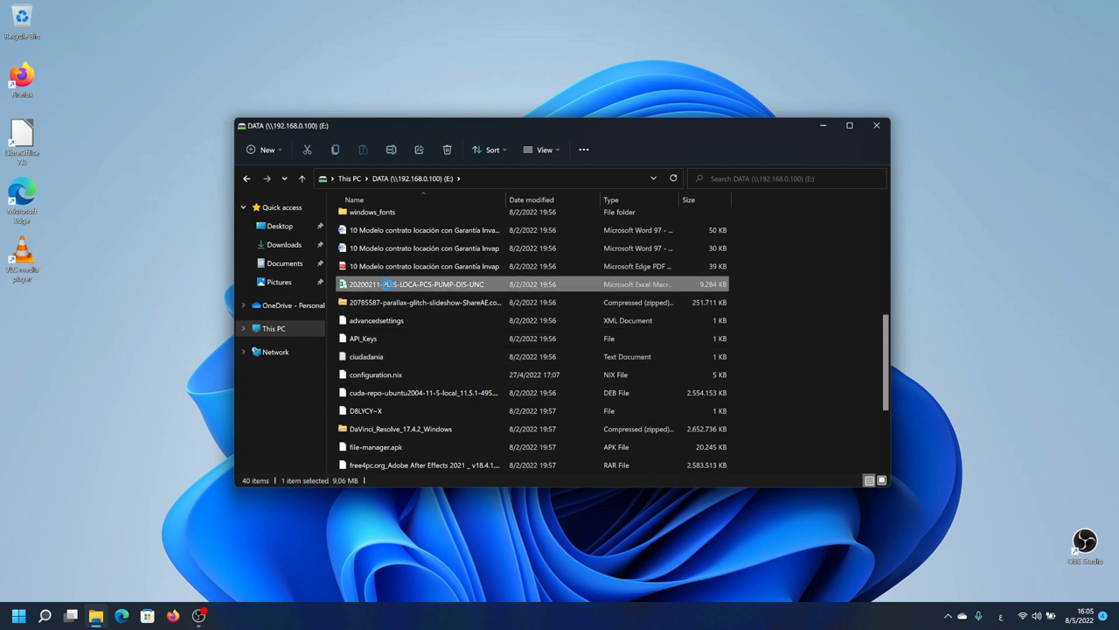
{"action": "right_click", "coordinate": [386, 284]}
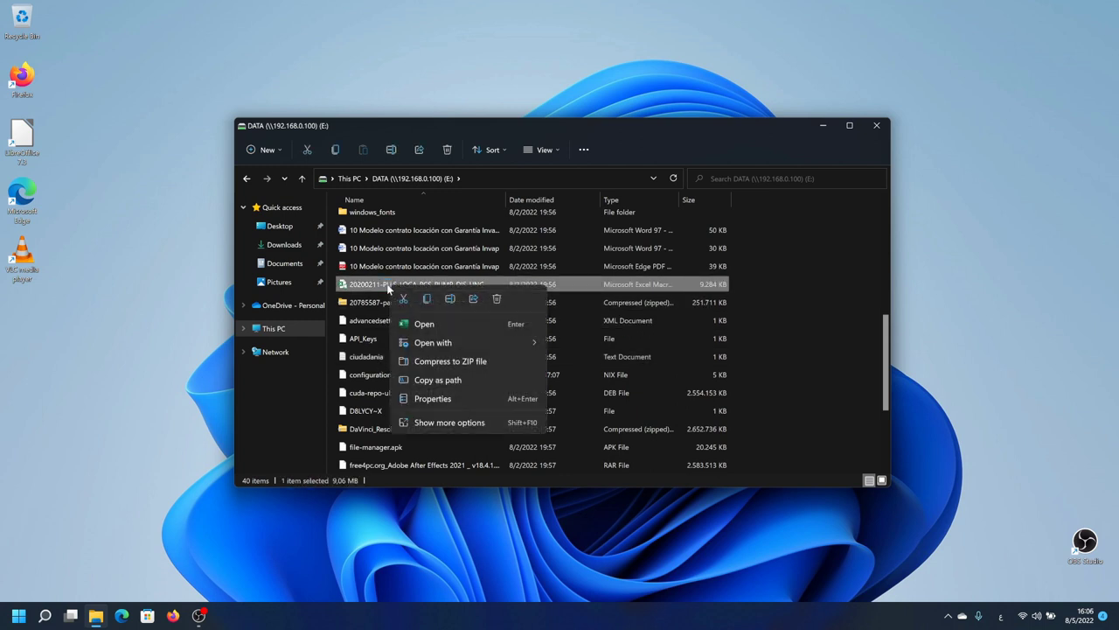
{"action": "left_click", "coordinate": [467, 330]}
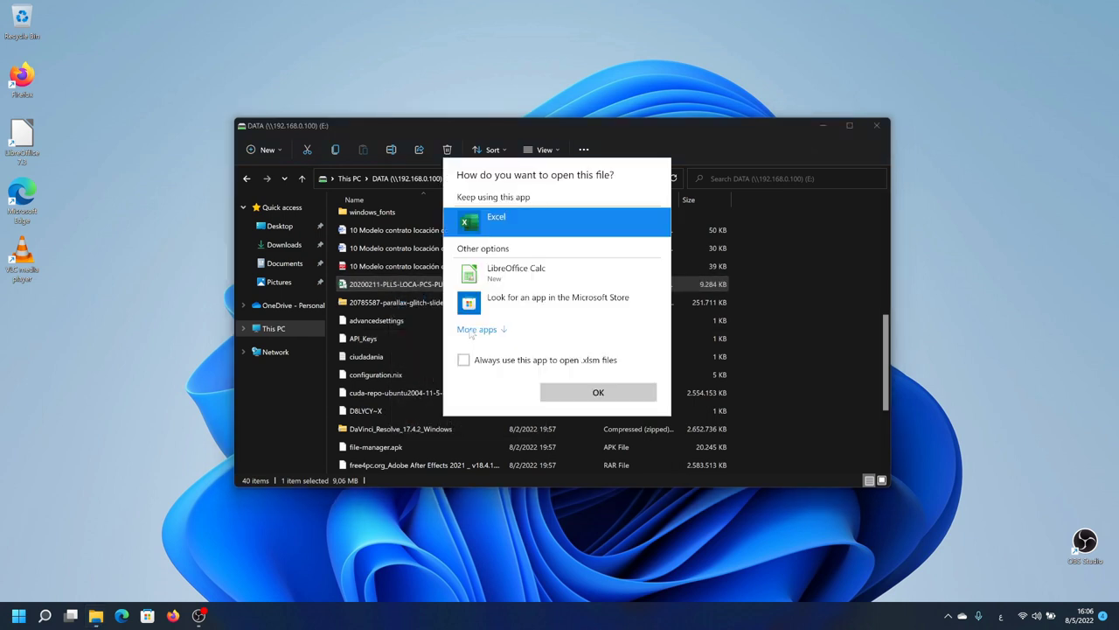
{"action": "left_click", "coordinate": [579, 395]}
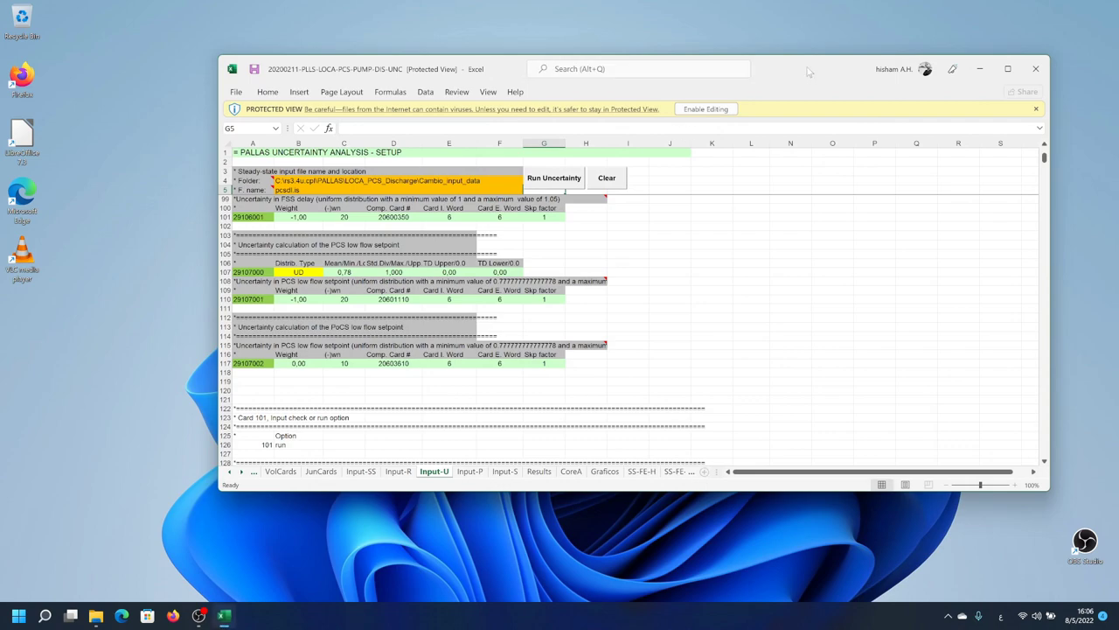
Step: Maximize Excel, view the P_OP4, P_IP1, P_HXs and P_FVL sheets, then close Excel
{"action": "double_click", "coordinate": [809, 73]}
{"action": "scroll", "coordinate": [286, 520], "scroll_direction": "down", "scroll_amount": 5}
{"action": "scroll", "coordinate": [285, 520], "scroll_direction": "down", "scroll_amount": 3}
{"action": "scroll", "coordinate": [286, 520], "scroll_direction": "down", "scroll_amount": 1}
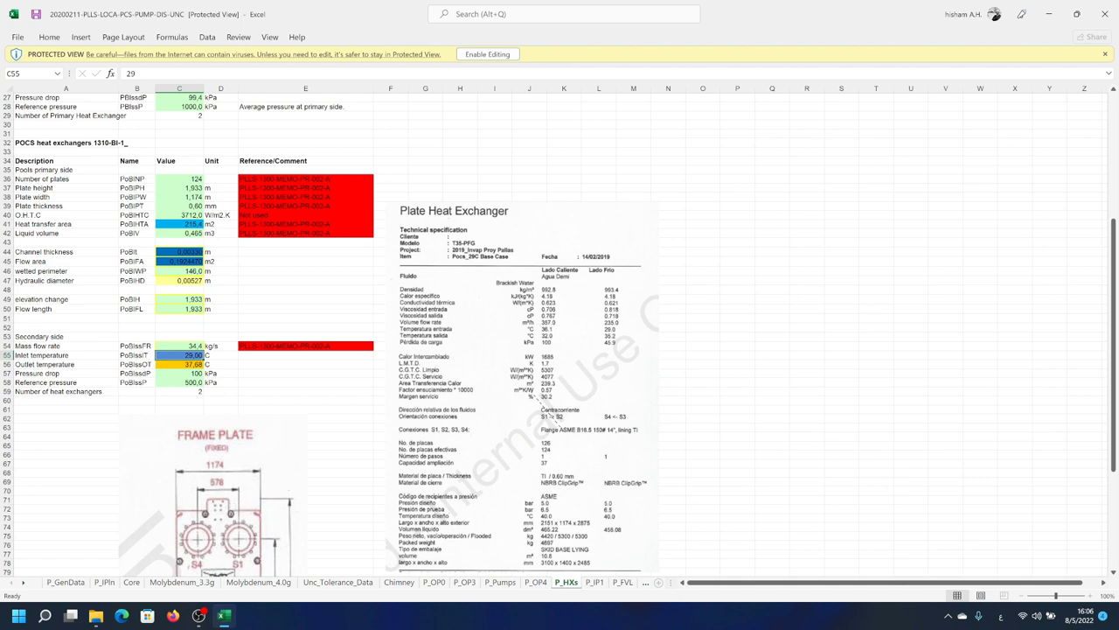
{"action": "left_click", "coordinate": [533, 583]}
{"action": "left_click", "coordinate": [594, 583]}
{"action": "left_click", "coordinate": [564, 583]}
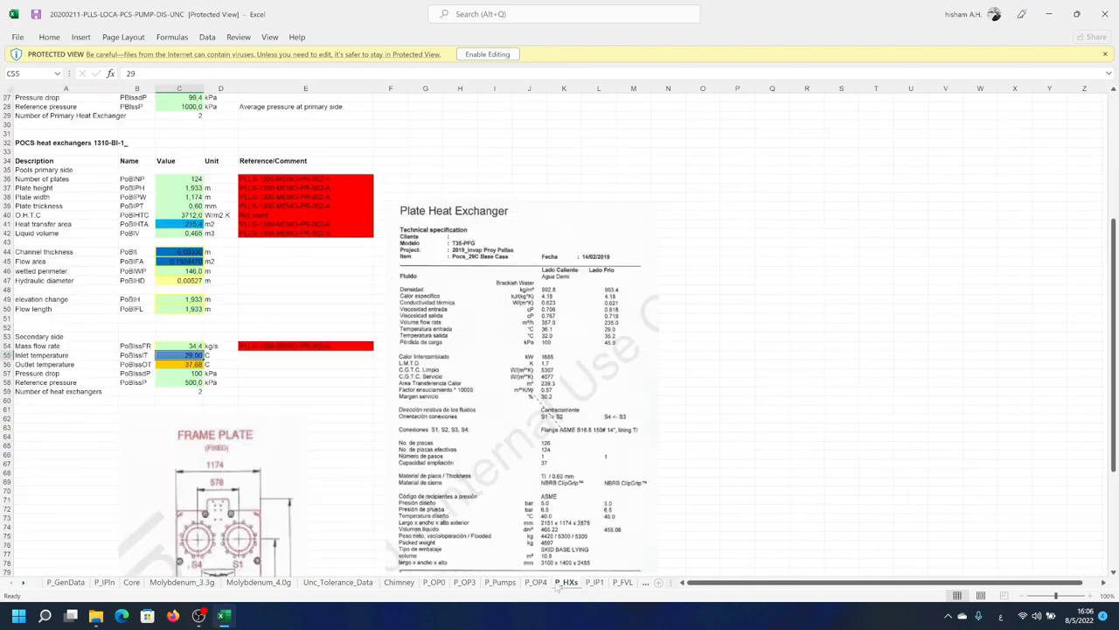
{"action": "left_click", "coordinate": [628, 585]}
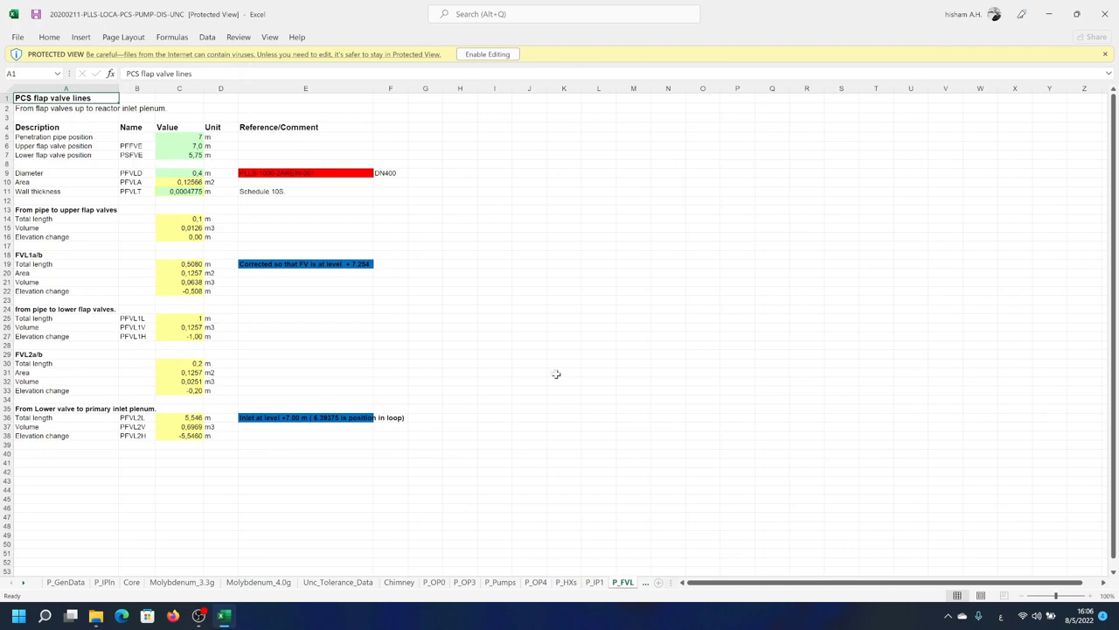
{"action": "left_click", "coordinate": [1104, 18]}
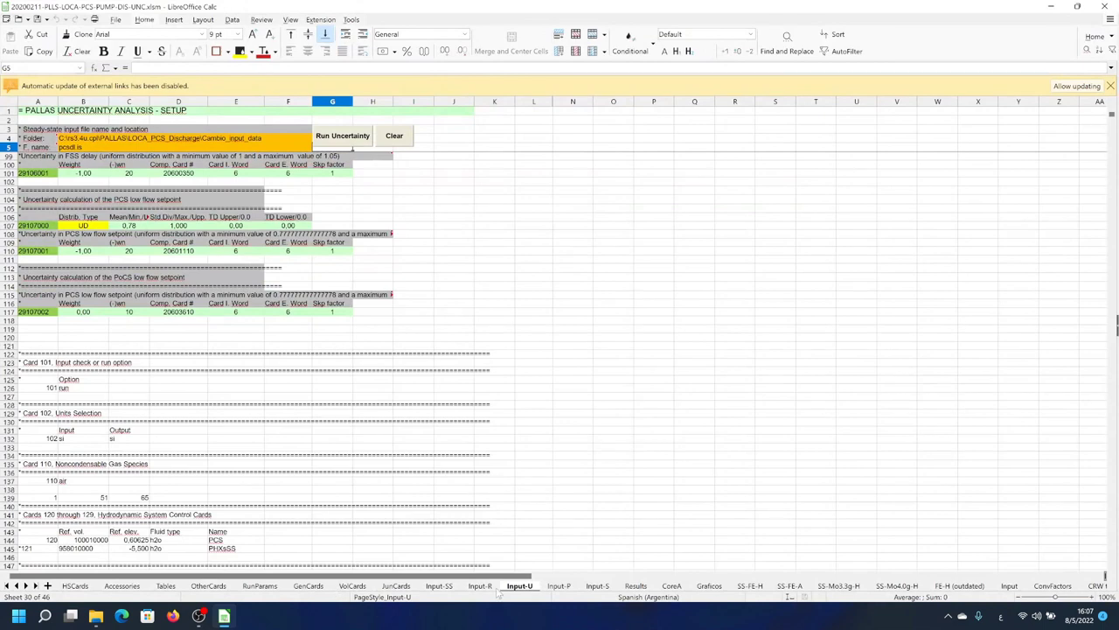
Step: View the Input-R, JunCards and GenCards sheets in Calc
{"action": "left_click", "coordinate": [488, 586]}
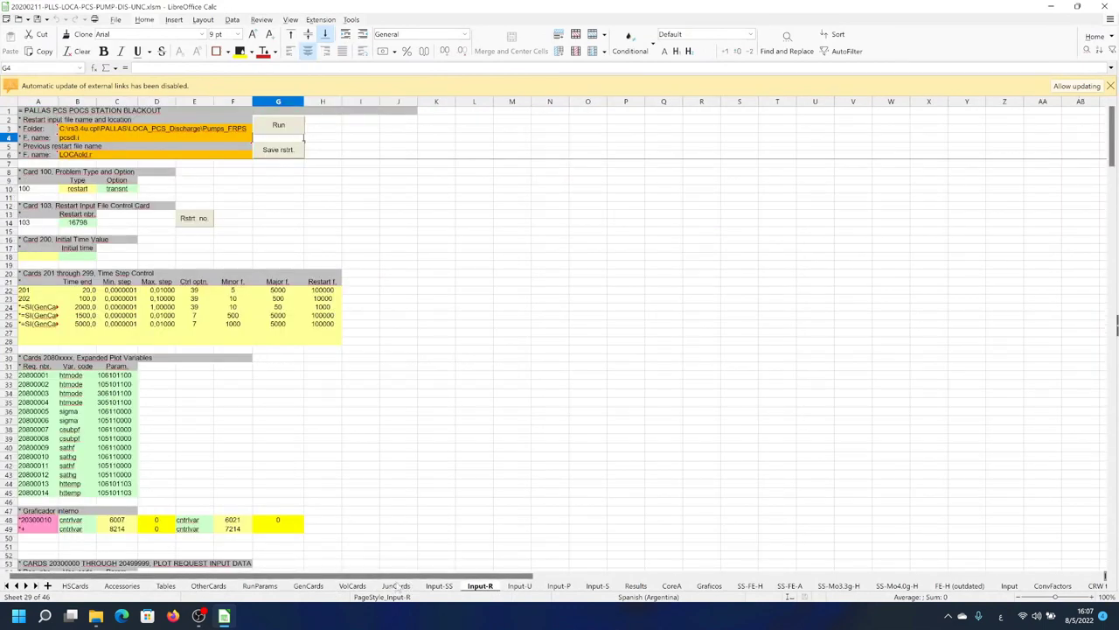
{"action": "left_click", "coordinate": [395, 586]}
{"action": "left_click", "coordinate": [306, 587]}
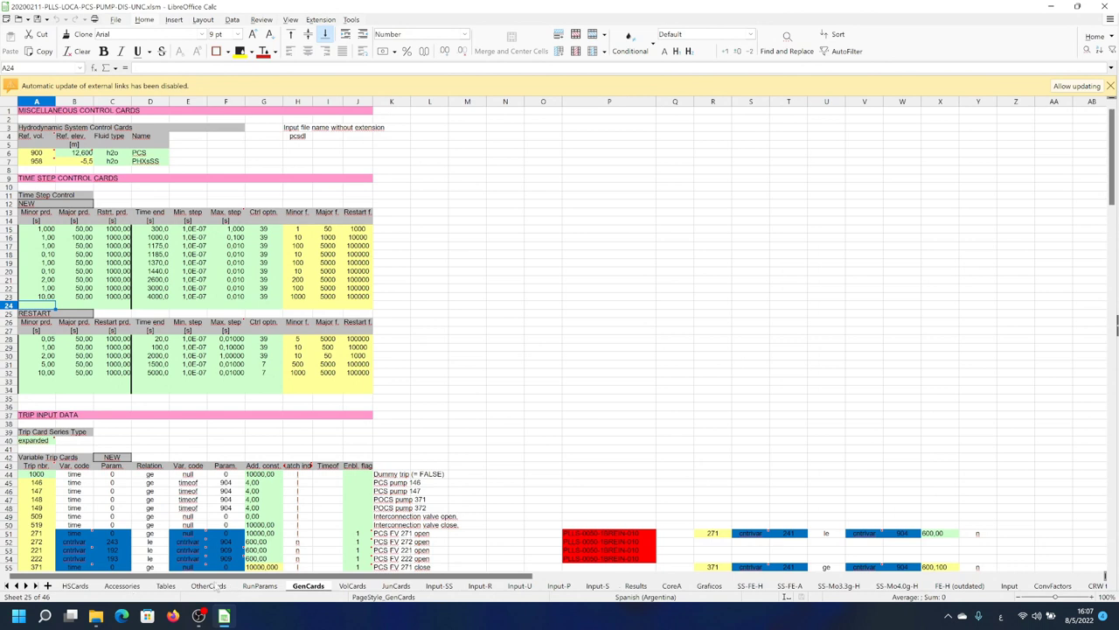
Step: Scroll the sheet tabs back to P_HXs and look over the heat exchanger data
{"action": "left_click", "coordinate": [16, 586]}
{"action": "left_click", "coordinate": [16, 586]}
{"action": "left_click", "coordinate": [16, 586]}
{"action": "left_click", "coordinate": [16, 586]}
{"action": "left_click", "coordinate": [16, 586]}
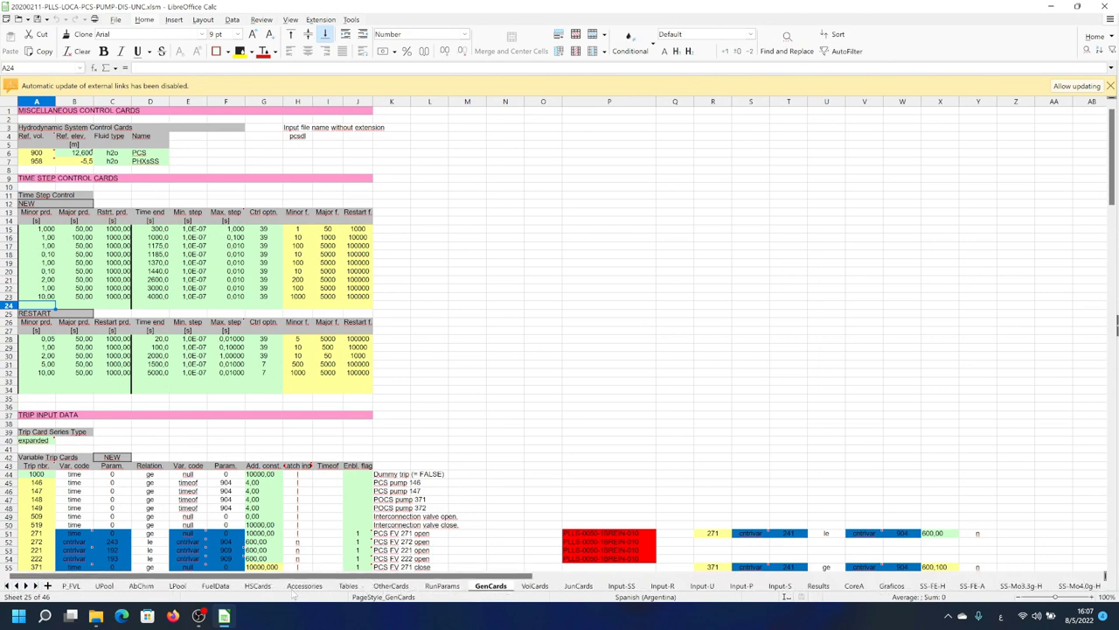
{"action": "left_click", "coordinate": [16, 586]}
{"action": "left_click", "coordinate": [16, 586]}
{"action": "left_click", "coordinate": [16, 586]}
{"action": "left_click", "coordinate": [15, 586]}
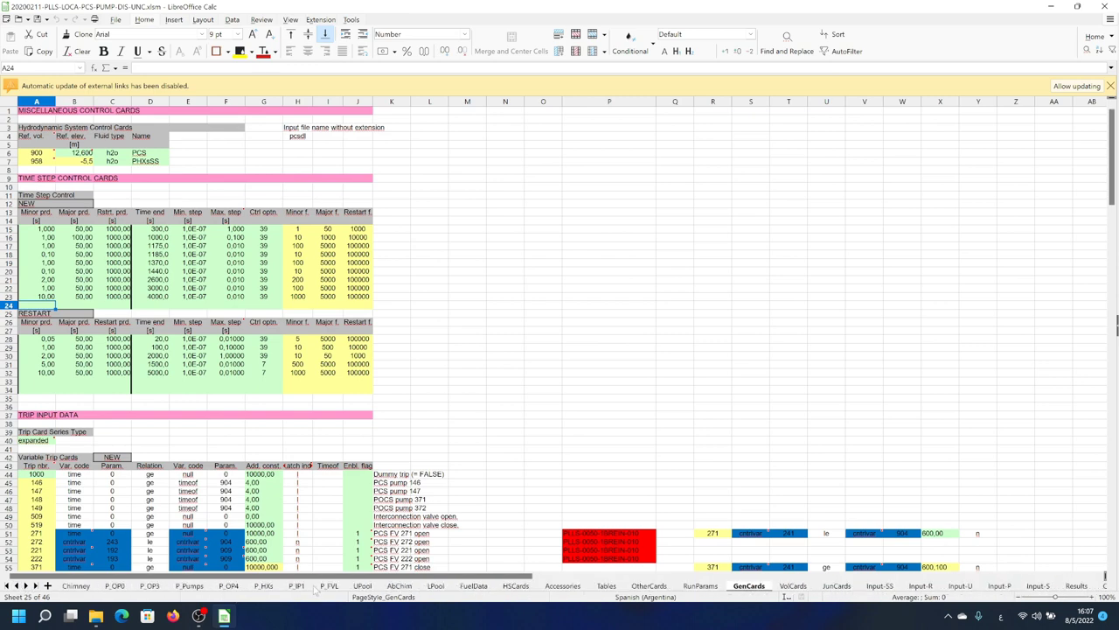
{"action": "left_click", "coordinate": [263, 586]}
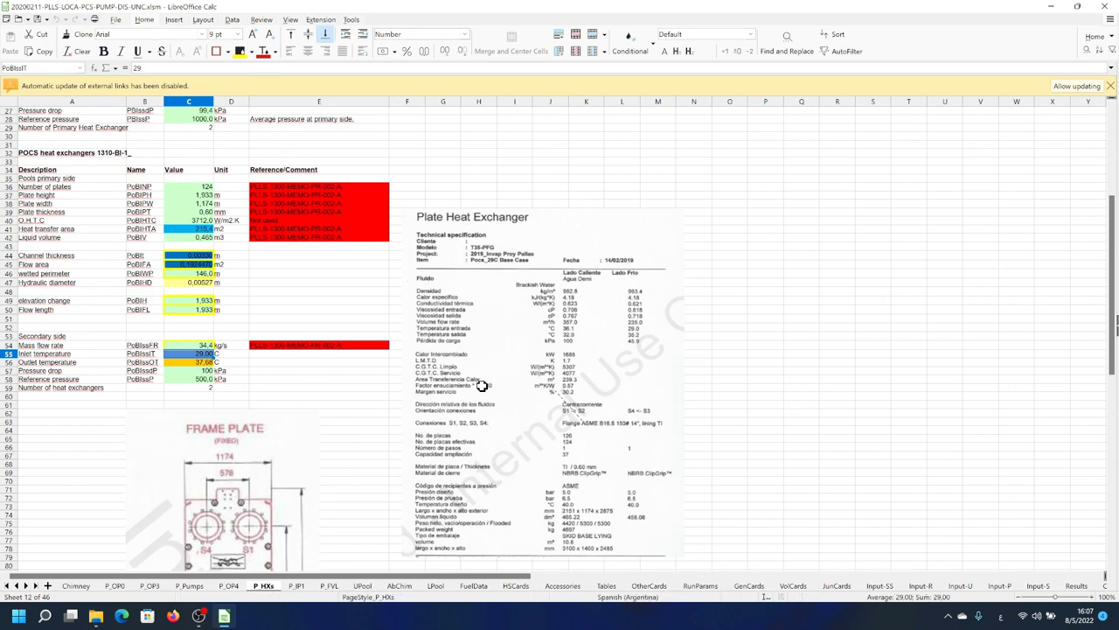
{"action": "scroll", "coordinate": [494, 434], "scroll_direction": "up", "scroll_amount": 9}
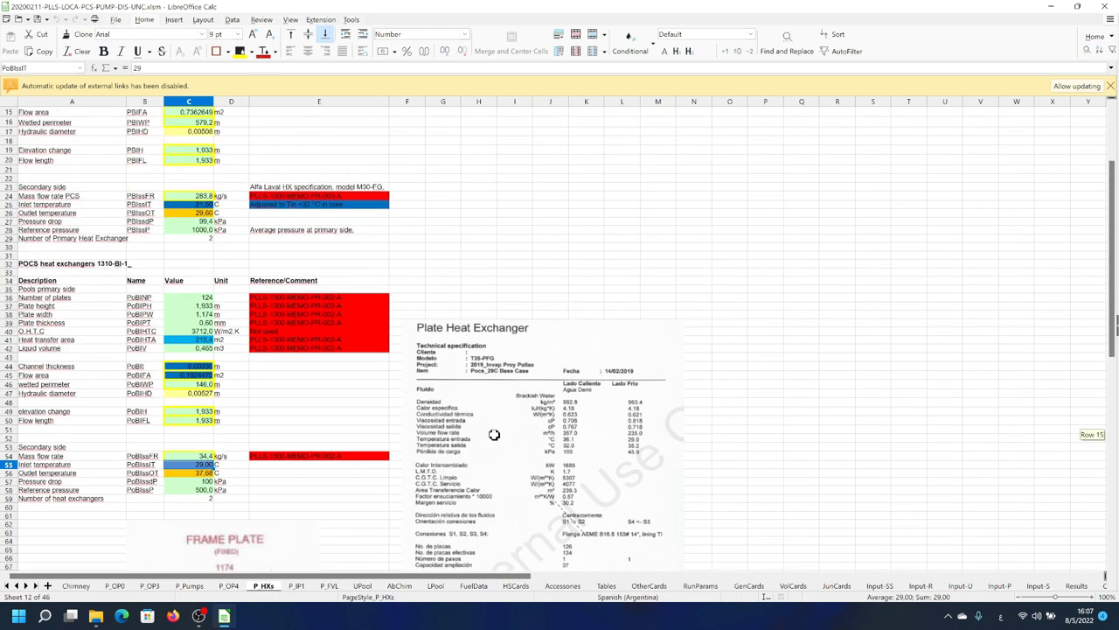
{"action": "scroll", "coordinate": [494, 434], "scroll_direction": "down", "scroll_amount": 3}
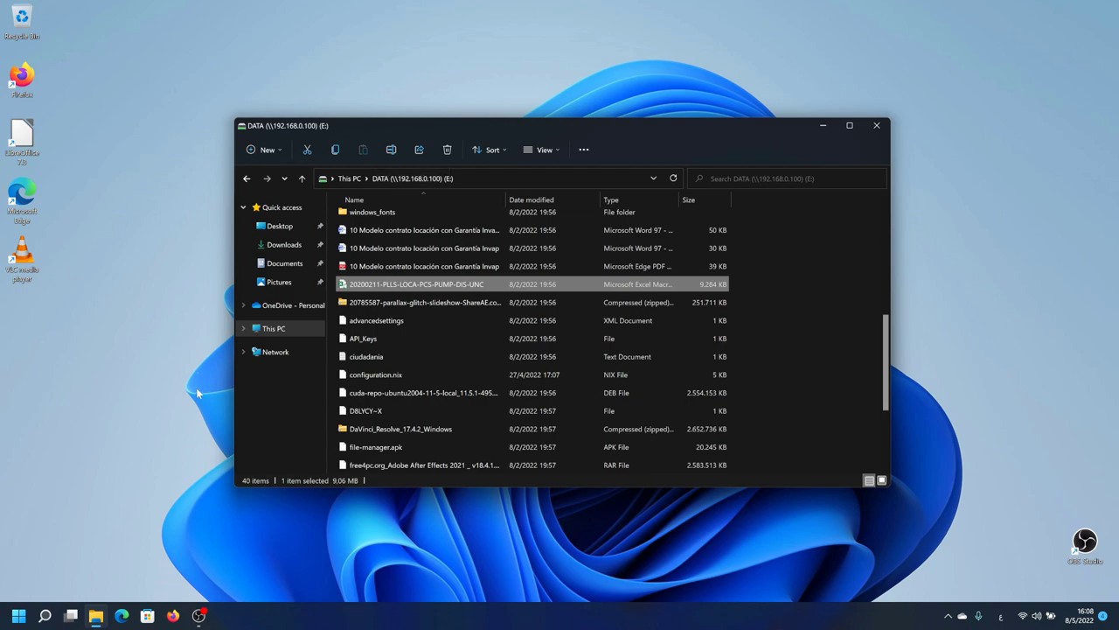
Step: Bring the Firefox Feature Comparison: LibreOffice - Microsoft Office wiki page to the front
{"action": "left_click", "coordinate": [172, 614]}
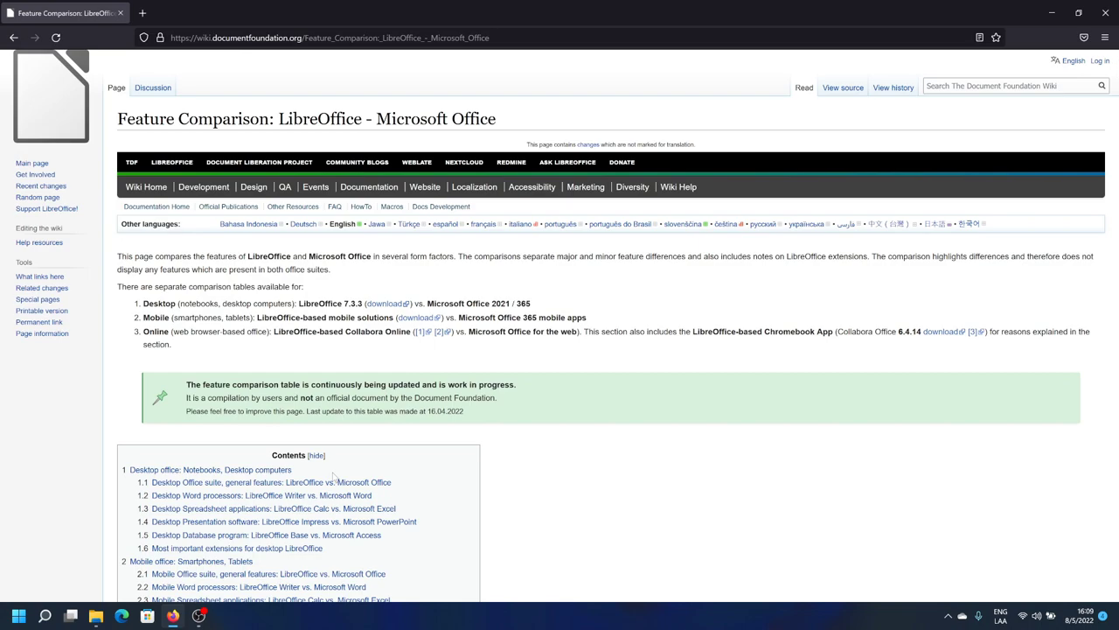
Step: Scroll to the Desktop Word processors comparison table and highlight part of its heading
{"action": "scroll", "coordinate": [334, 478], "scroll_direction": "down", "scroll_amount": 5}
{"action": "scroll", "coordinate": [334, 477], "scroll_direction": "down", "scroll_amount": 10}
{"action": "scroll", "coordinate": [334, 477], "scroll_direction": "up", "scroll_amount": 3}
{"action": "scroll", "coordinate": [334, 478], "scroll_direction": "up", "scroll_amount": 1}
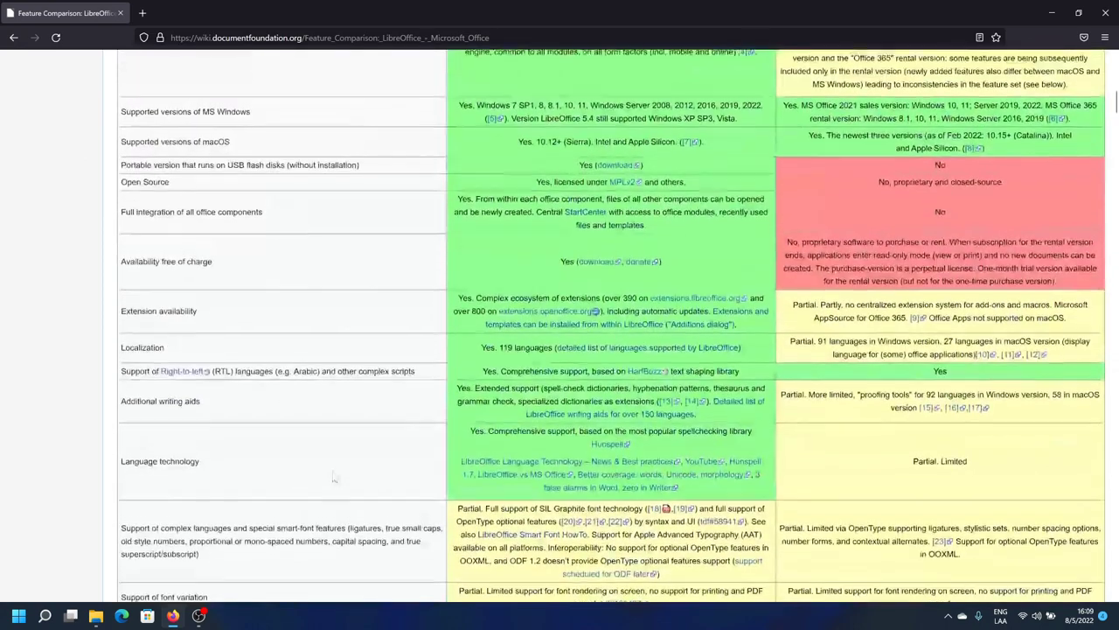
{"action": "scroll", "coordinate": [334, 477], "scroll_direction": "up", "scroll_amount": 3}
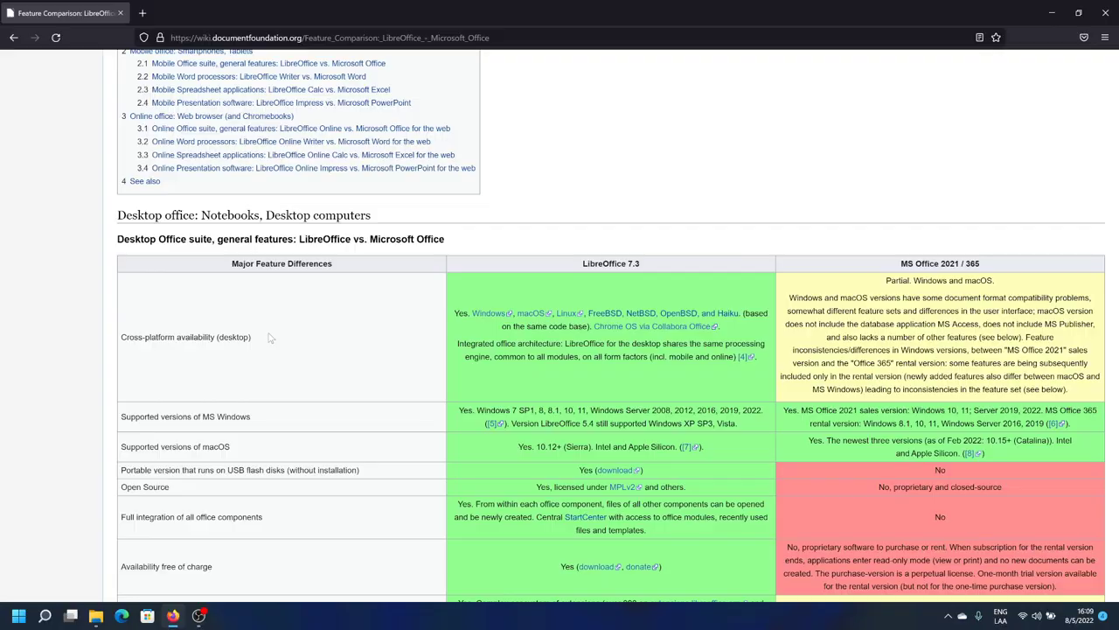
{"action": "scroll", "coordinate": [270, 338], "scroll_direction": "down", "scroll_amount": 5}
{"action": "scroll", "coordinate": [270, 338], "scroll_direction": "down", "scroll_amount": 5}
{"action": "scroll", "coordinate": [270, 338], "scroll_direction": "down", "scroll_amount": 5}
{"action": "scroll", "coordinate": [270, 338], "scroll_direction": "down", "scroll_amount": 5}
{"action": "scroll", "coordinate": [271, 338], "scroll_direction": "down", "scroll_amount": 3}
{"action": "scroll", "coordinate": [270, 338], "scroll_direction": "down", "scroll_amount": 3}
{"action": "scroll", "coordinate": [270, 338], "scroll_direction": "down", "scroll_amount": 3}
{"action": "scroll", "coordinate": [270, 339], "scroll_direction": "down", "scroll_amount": 3}
{"action": "scroll", "coordinate": [270, 339], "scroll_direction": "up", "scroll_amount": 1}
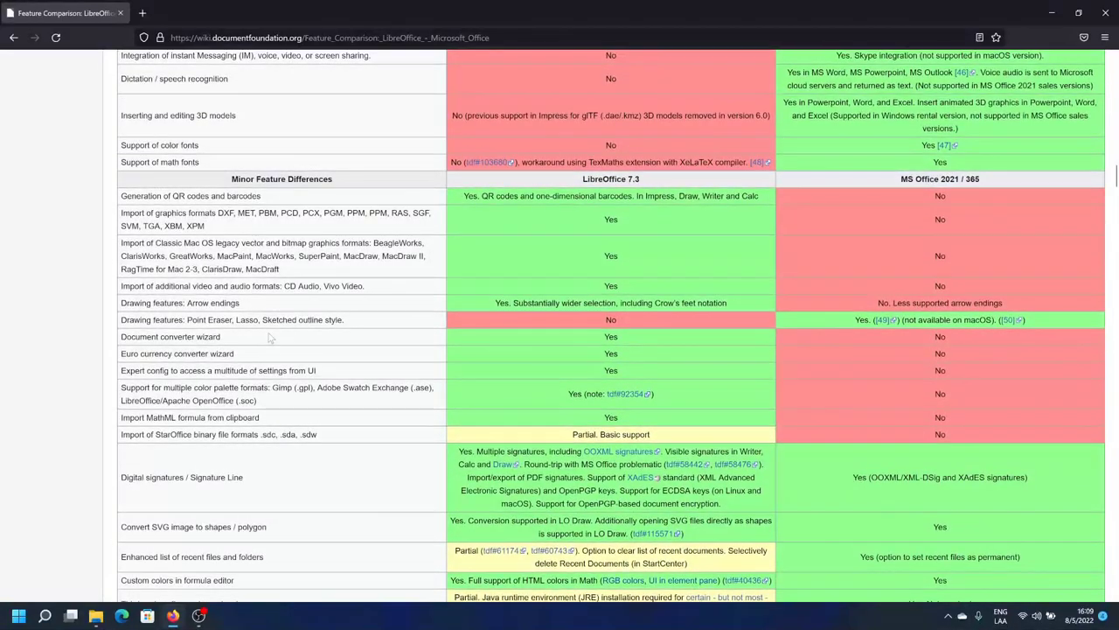
{"action": "scroll", "coordinate": [270, 338], "scroll_direction": "down", "scroll_amount": 4}
{"action": "scroll", "coordinate": [270, 338], "scroll_direction": "down", "scroll_amount": 4}
{"action": "left_click_drag", "start_coordinate": [158, 240], "coordinate": [266, 241]}
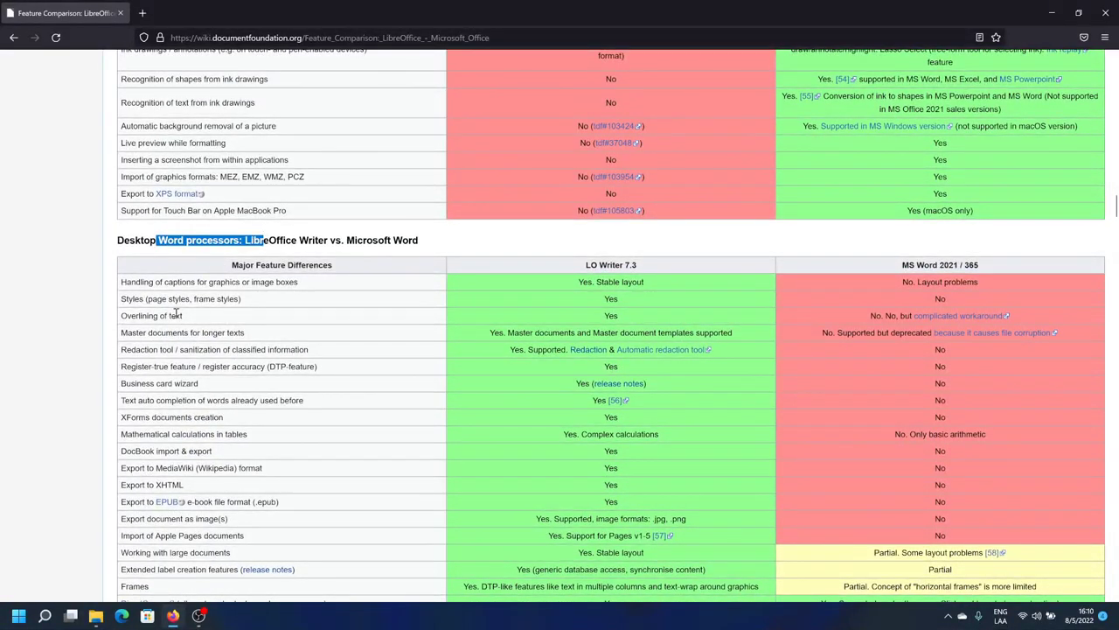
Step: Scroll on to the Spreadsheet applications table and highlight part of its heading
{"action": "scroll", "coordinate": [176, 313], "scroll_direction": "down", "scroll_amount": 5}
{"action": "scroll", "coordinate": [176, 312], "scroll_direction": "down", "scroll_amount": 5}
{"action": "scroll", "coordinate": [176, 312], "scroll_direction": "down", "scroll_amount": 5}
{"action": "scroll", "coordinate": [176, 312], "scroll_direction": "down", "scroll_amount": 5}
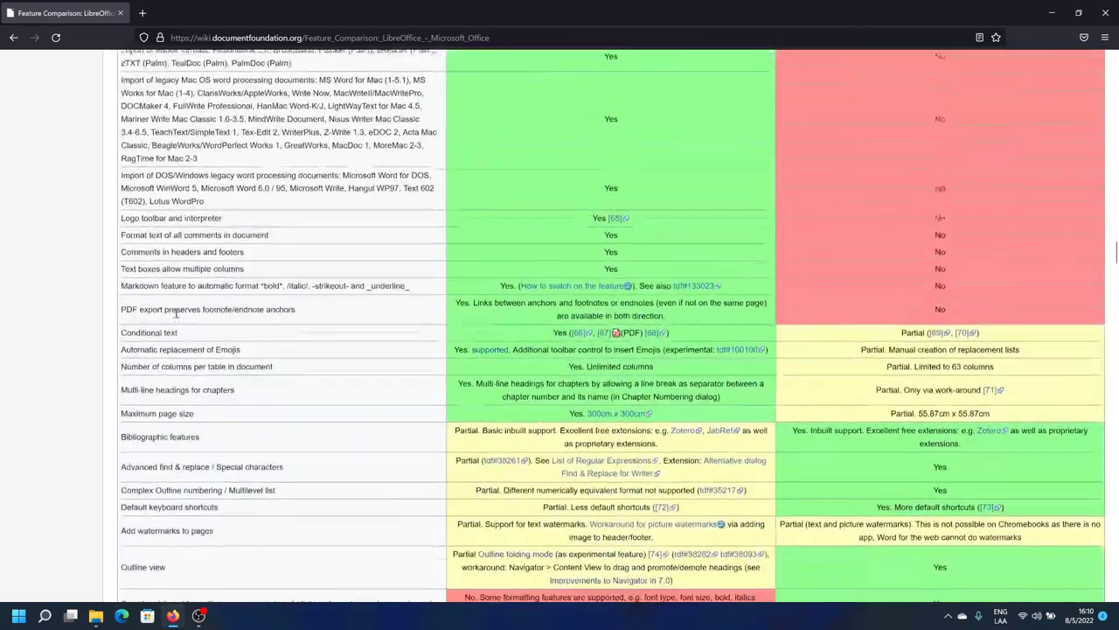
{"action": "scroll", "coordinate": [176, 315], "scroll_direction": "down", "scroll_amount": 3}
{"action": "scroll", "coordinate": [179, 312], "scroll_direction": "down", "scroll_amount": 1}
{"action": "scroll", "coordinate": [183, 306], "scroll_direction": "down", "scroll_amount": 2}
{"action": "left_click_drag", "start_coordinate": [187, 304], "coordinate": [418, 300]}
Step: Scroll down to the Impress vs PowerPoint presentation software table
{"action": "scroll", "coordinate": [262, 332], "scroll_direction": "down", "scroll_amount": 5}
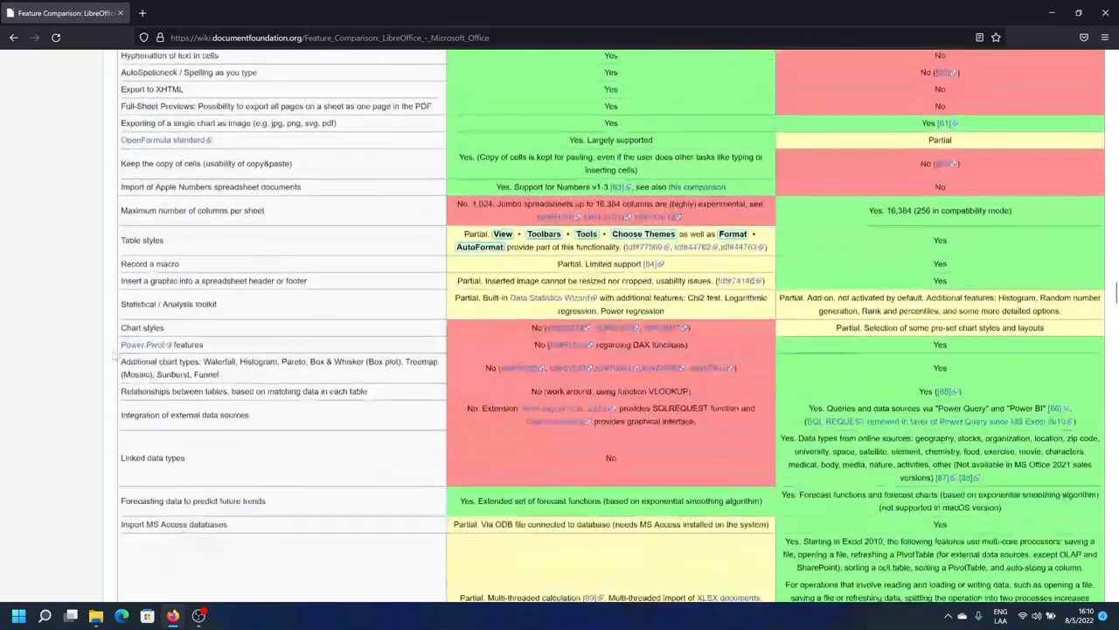
{"action": "scroll", "coordinate": [114, 355], "scroll_direction": "down", "scroll_amount": 3}
{"action": "scroll", "coordinate": [114, 355], "scroll_direction": "down", "scroll_amount": 1}
{"action": "scroll", "coordinate": [113, 354], "scroll_direction": "down", "scroll_amount": 3}
{"action": "scroll", "coordinate": [114, 354], "scroll_direction": "down", "scroll_amount": 1}
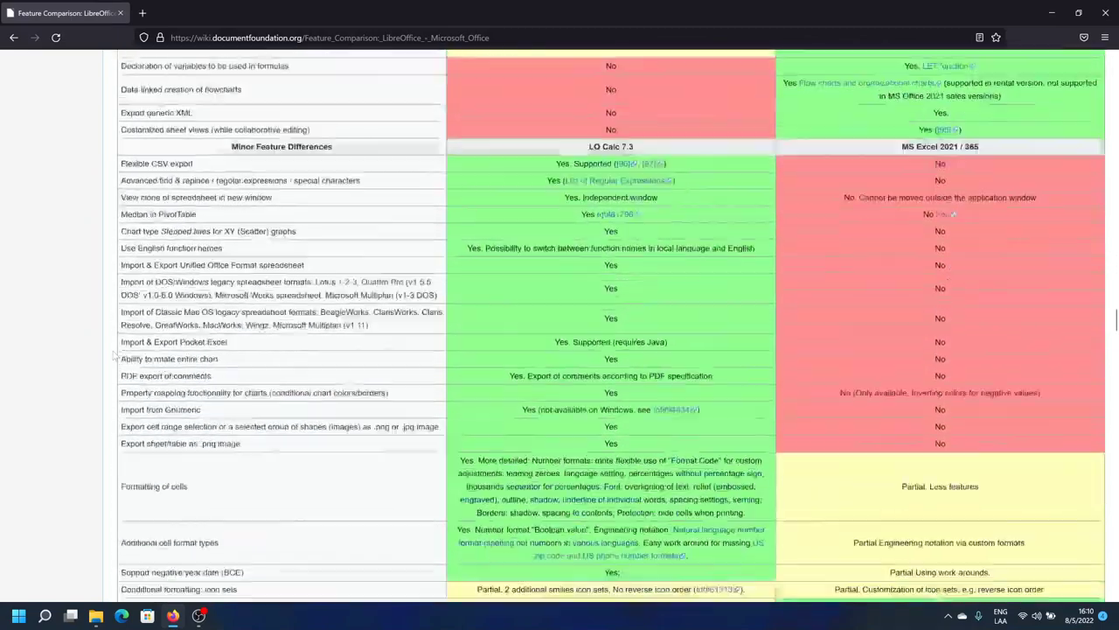
{"action": "scroll", "coordinate": [113, 354], "scroll_direction": "down", "scroll_amount": 4}
{"action": "scroll", "coordinate": [114, 354], "scroll_direction": "down", "scroll_amount": 4}
{"action": "scroll", "coordinate": [114, 354], "scroll_direction": "down", "scroll_amount": 2}
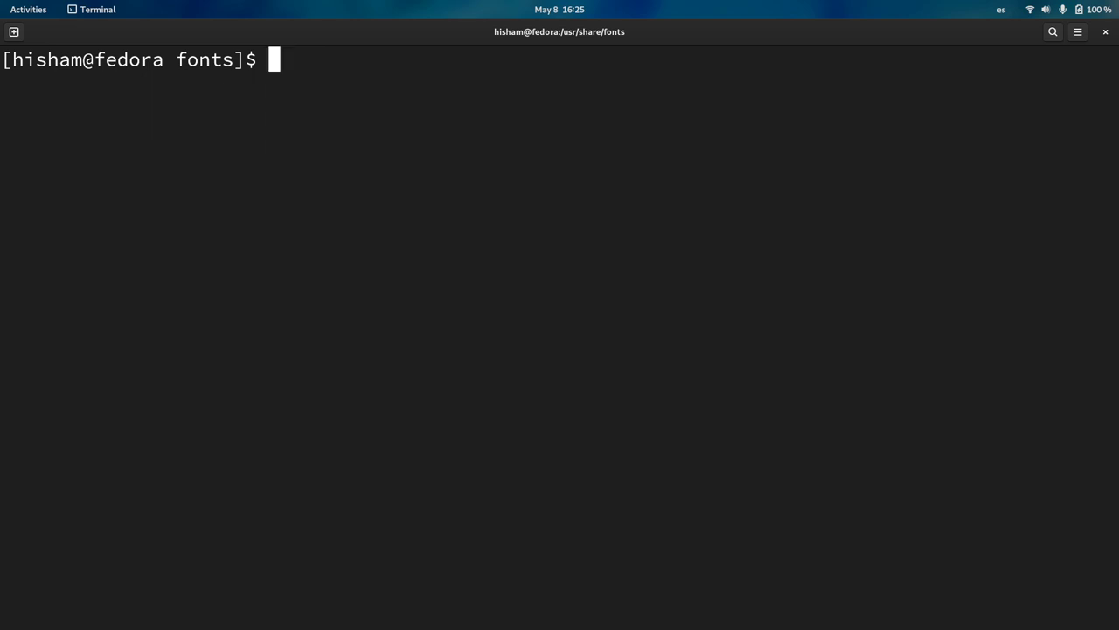
Step: Start then abandon 'cd /usr/share/fonts/TTF' in Terminal and return to the Files window
{"action": "type", "text": "cd /usr/share/"}
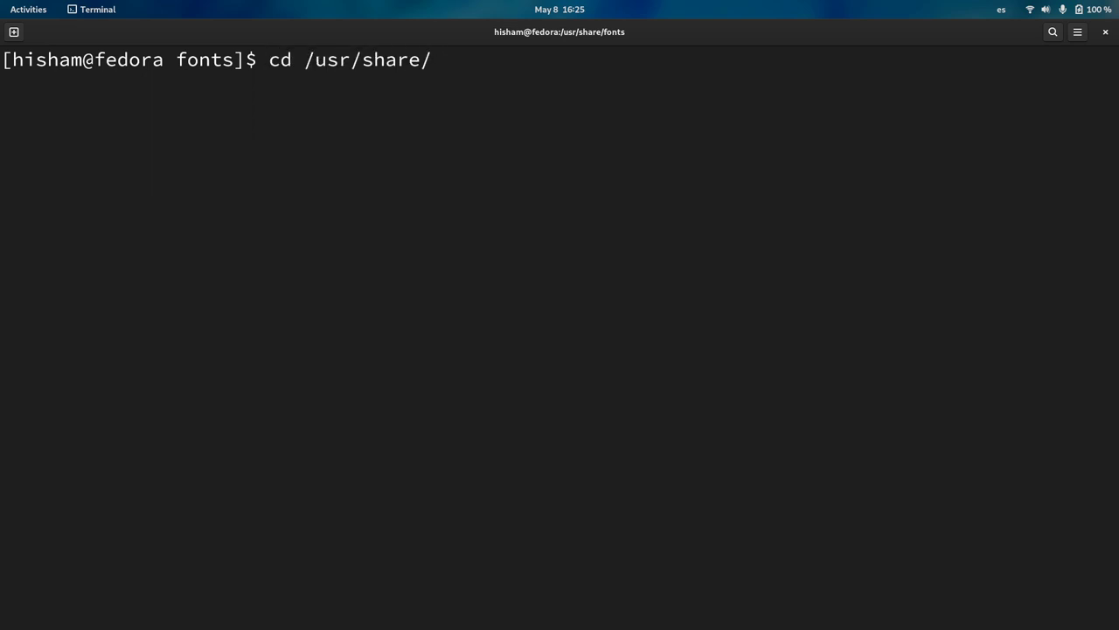
{"action": "type", "text": "fonts/"}
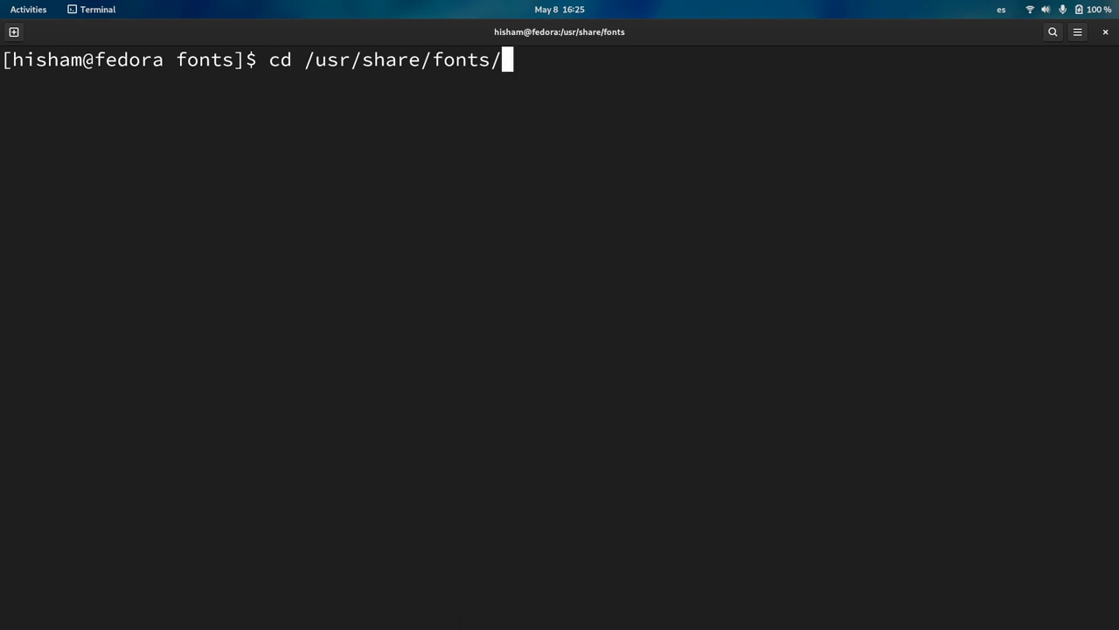
{"action": "type", "text": "TTF"}
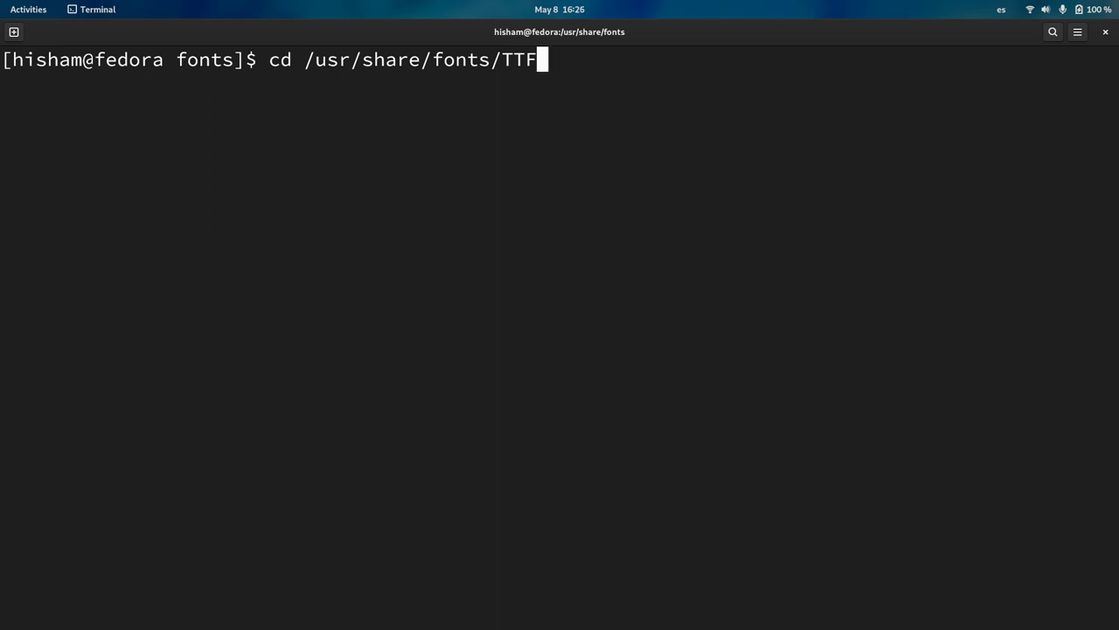
{"action": "key", "text": "BackSpace"}
{"action": "key", "text": "BackSpace"}
{"action": "key", "text": "BackSpace"}
{"action": "key", "text": "BackSpace"}
{"action": "key", "text": "BackSpace"}
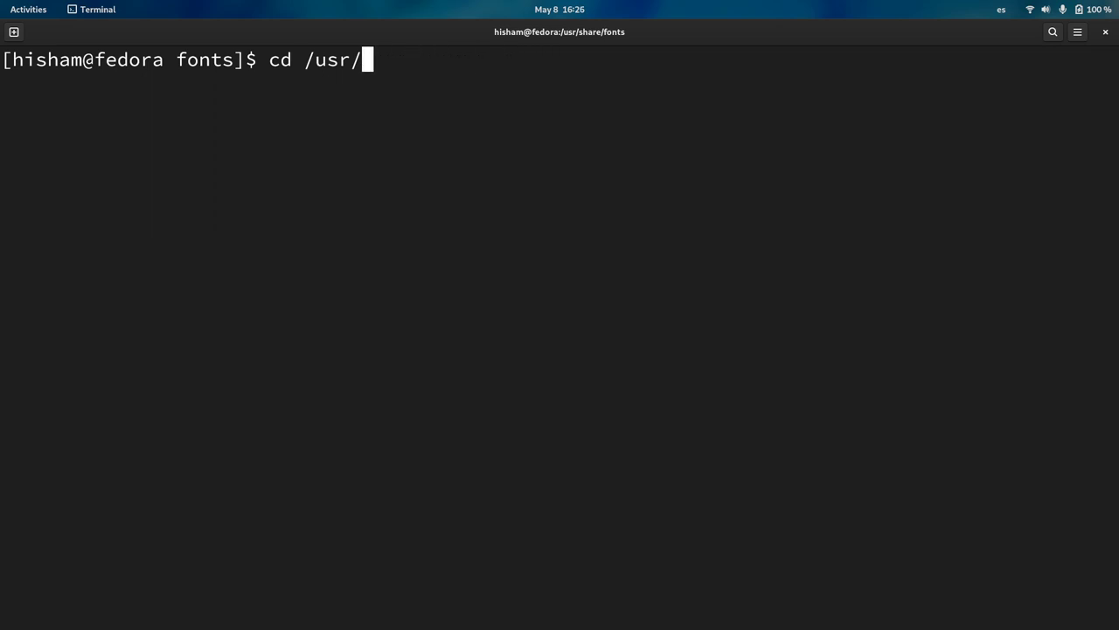
{"action": "key", "text": "BackSpace"}
{"action": "key", "text": "BackSpace"}
{"action": "key", "text": "BackSpace"}
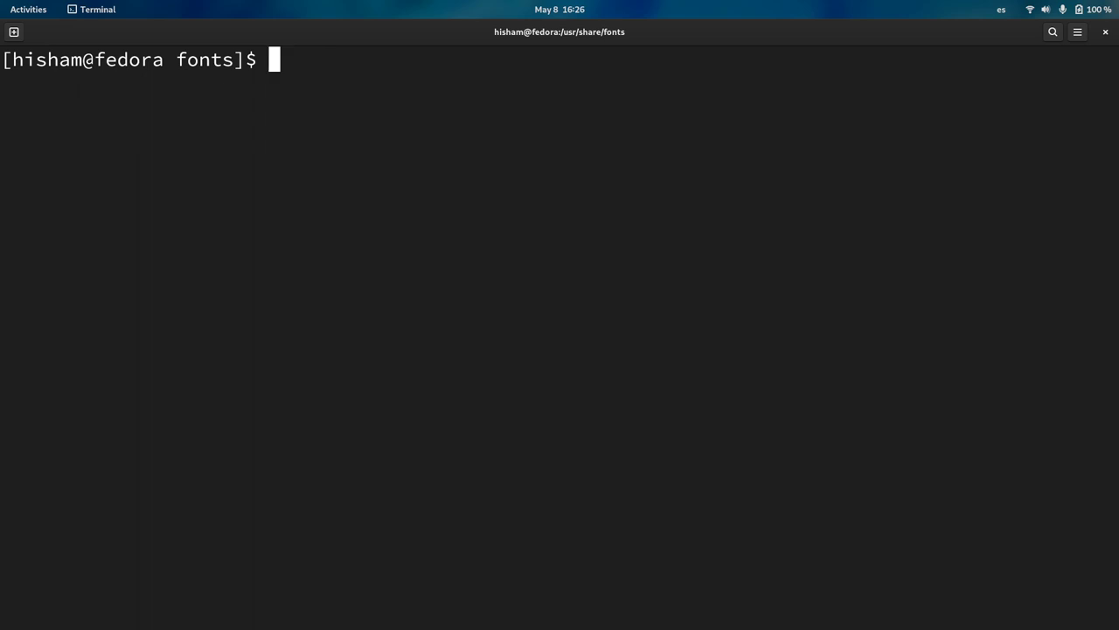
{"action": "key", "text": "alt+Tab"}
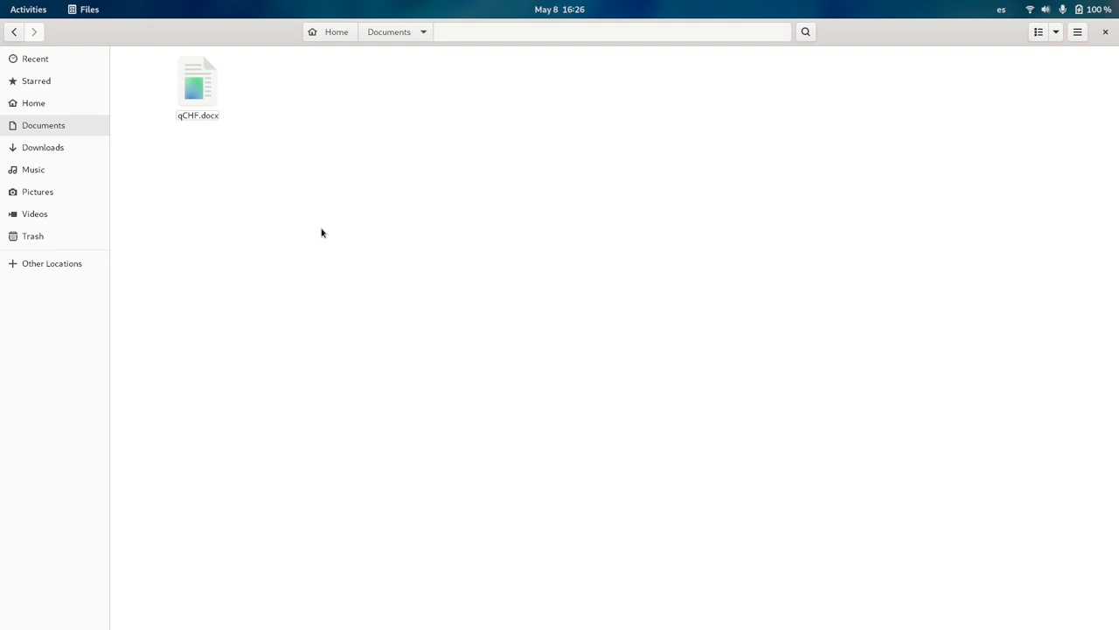
Step: Open qCHF.docx from Documents with LibreOffice Writer
{"action": "right_click", "coordinate": [202, 103]}
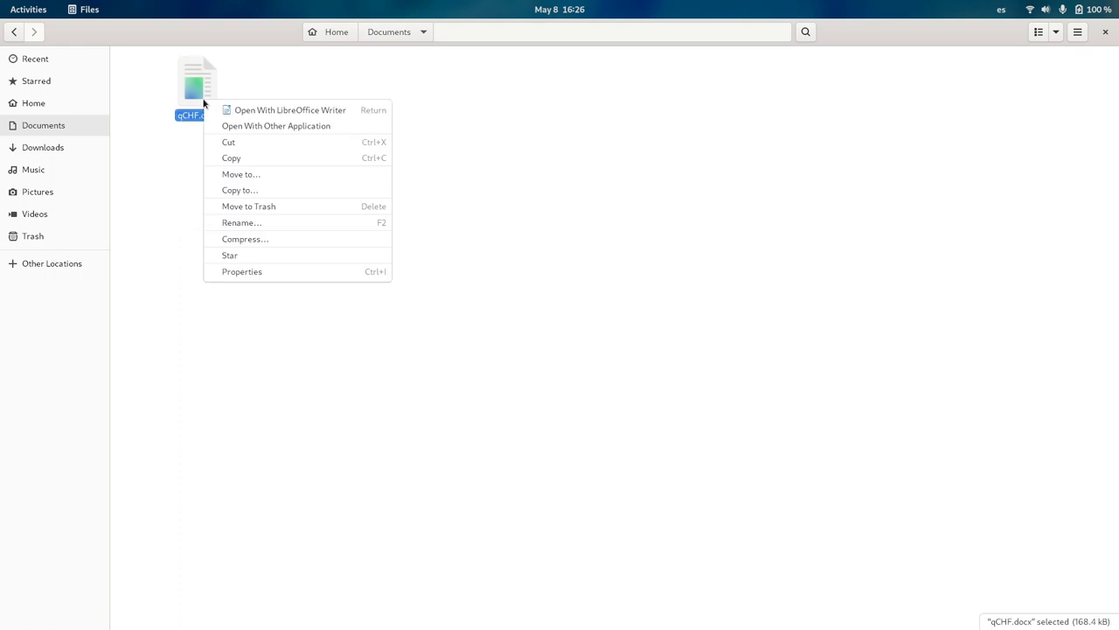
{"action": "left_click", "coordinate": [250, 110]}
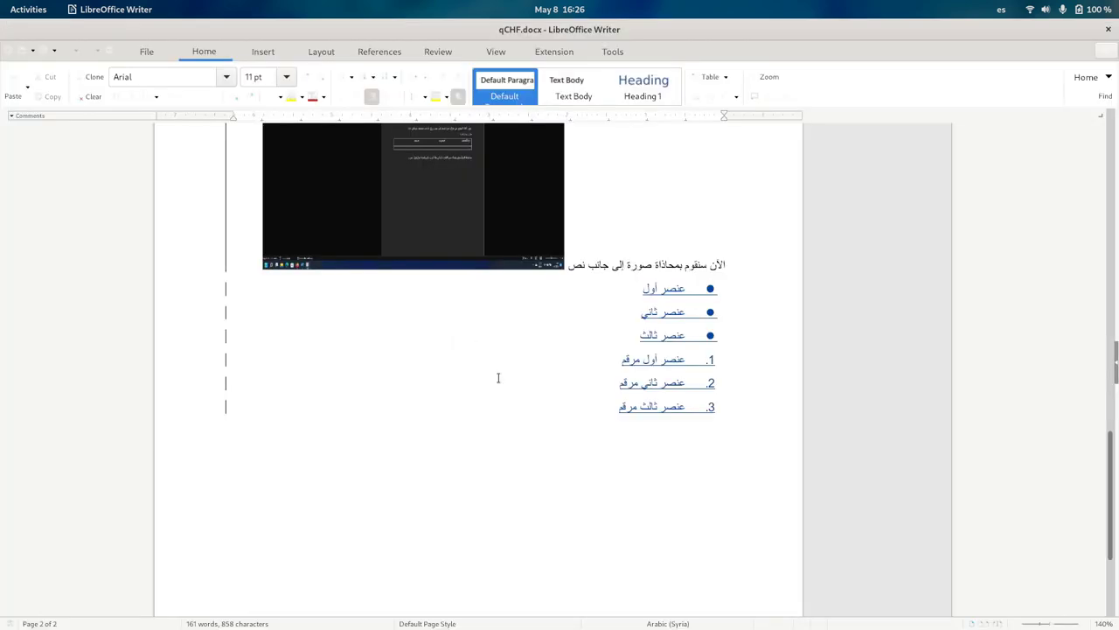
Step: Scroll qCHF.docx from the page 2 numbered list up to page 1's equation and comment
{"action": "scroll", "coordinate": [498, 378], "scroll_direction": "up", "scroll_amount": 3}
{"action": "scroll", "coordinate": [498, 378], "scroll_direction": "up", "scroll_amount": 4}
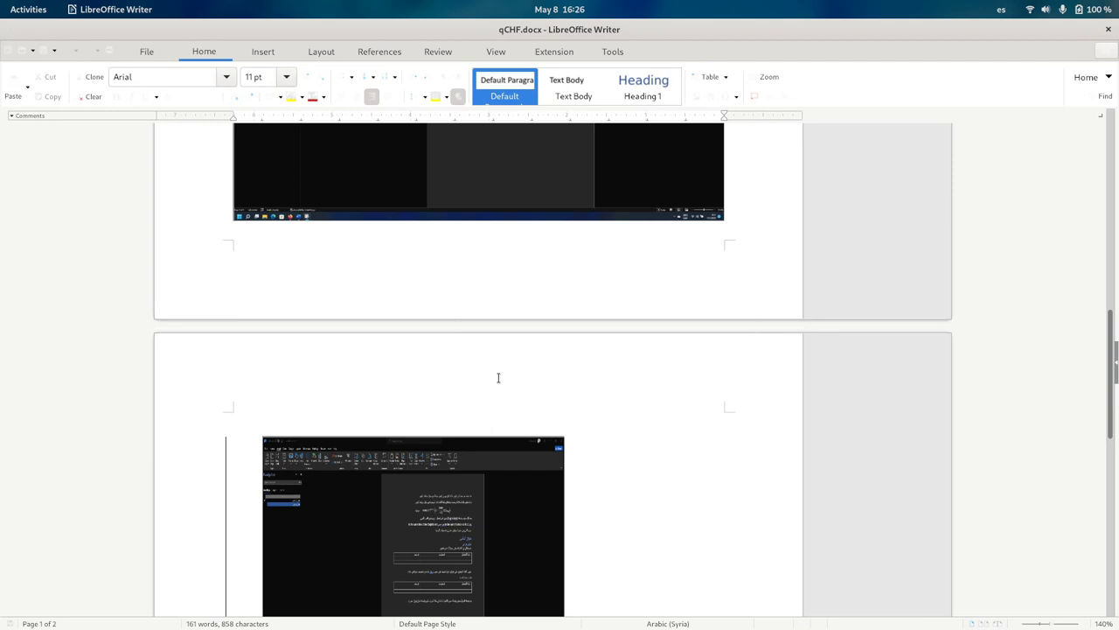
{"action": "scroll", "coordinate": [498, 378], "scroll_direction": "up", "scroll_amount": 5}
{"action": "scroll", "coordinate": [498, 378], "scroll_direction": "up", "scroll_amount": 6}
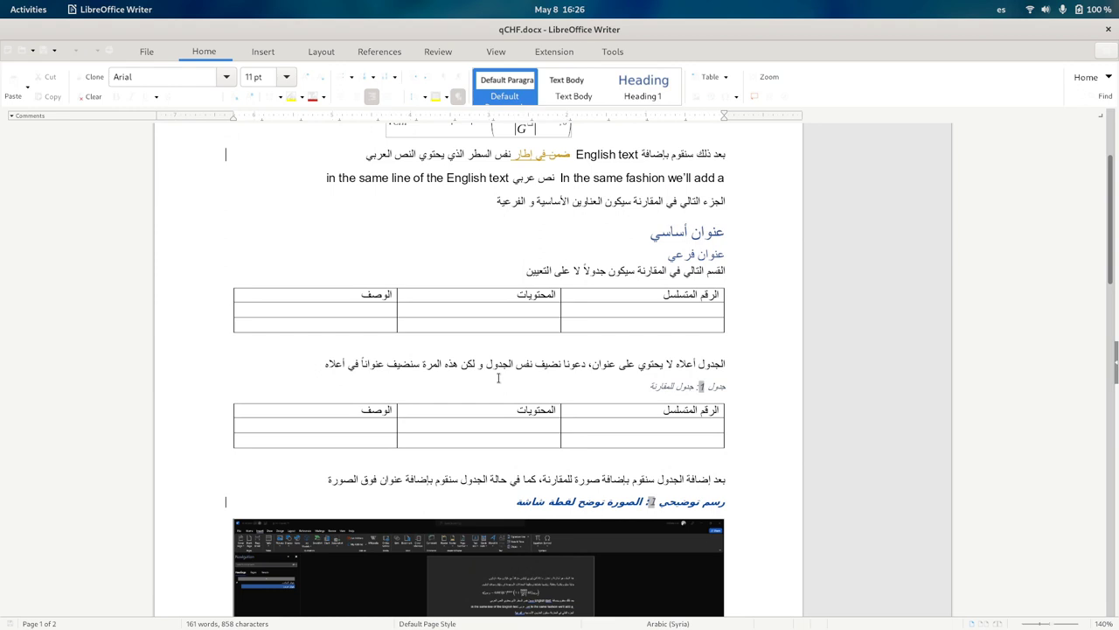
{"action": "scroll", "coordinate": [499, 377], "scroll_direction": "up", "scroll_amount": 3}
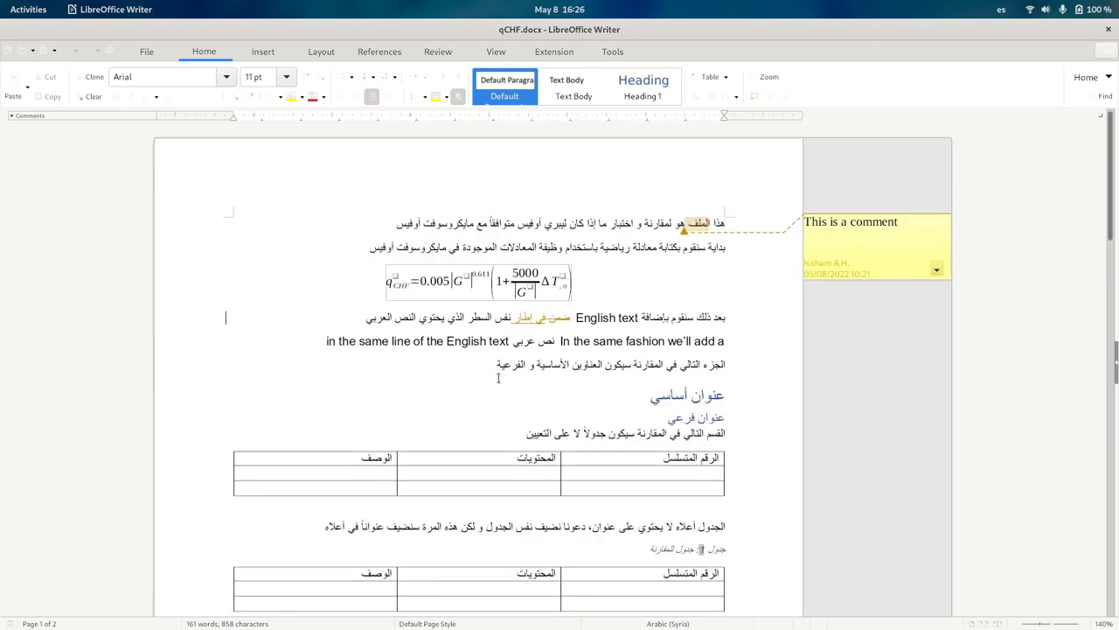